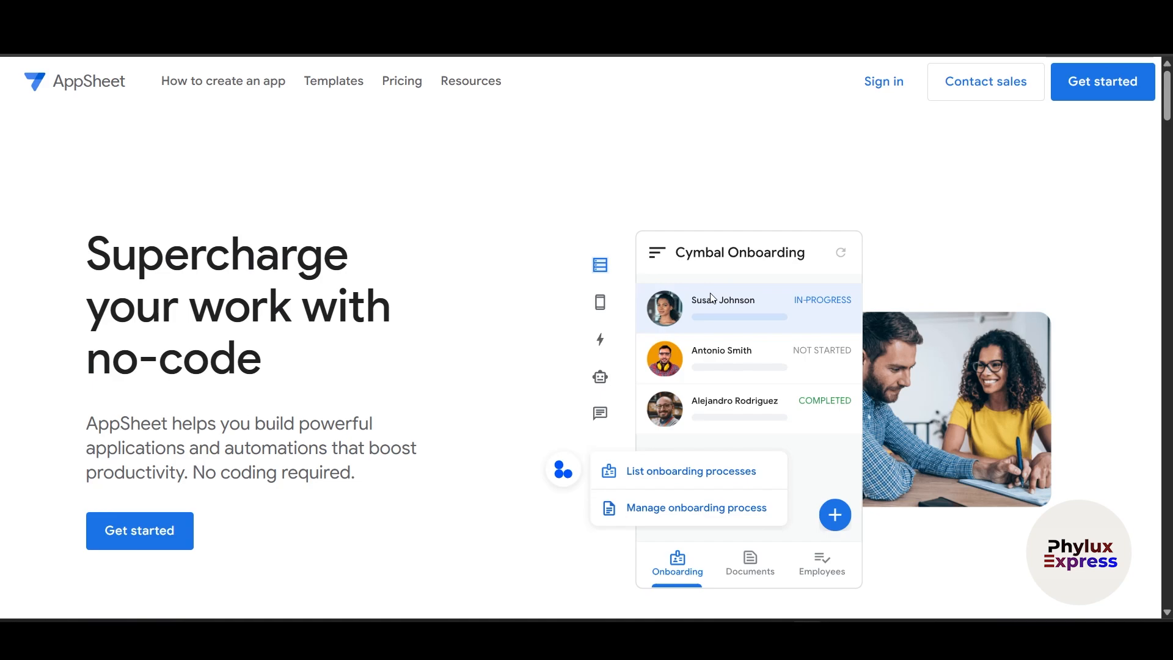
- Scroll the AppSheet landing page and start signing up with Get started
scroll(358, 106, "down", 1)
scroll(385, 198, "up", 1)
scroll(2, 217, "down", 1)
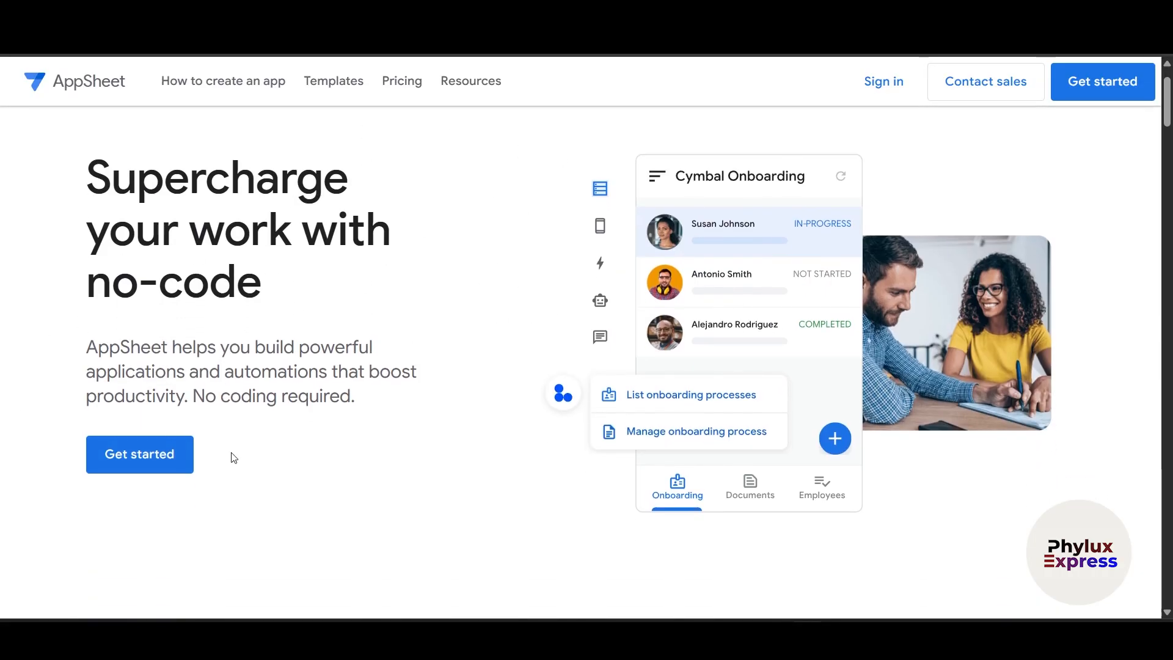
left_click(156, 463)
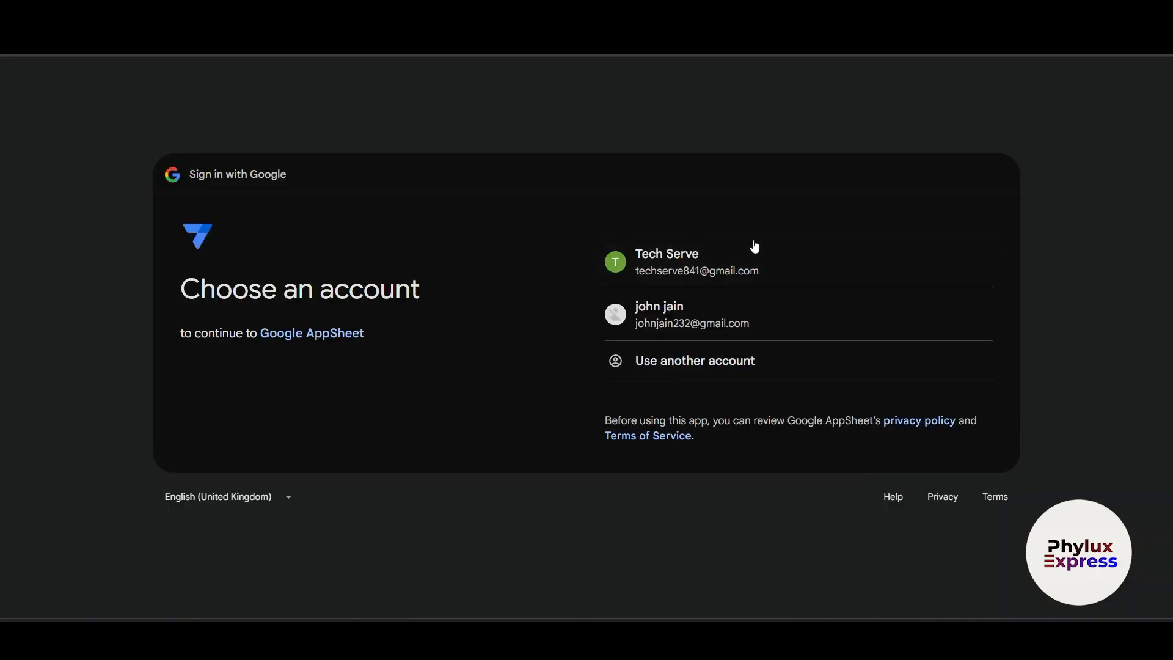
- Sign in with the first listed Google account and allow AppSheet access to Drive and Sheets
left_click(739, 264)
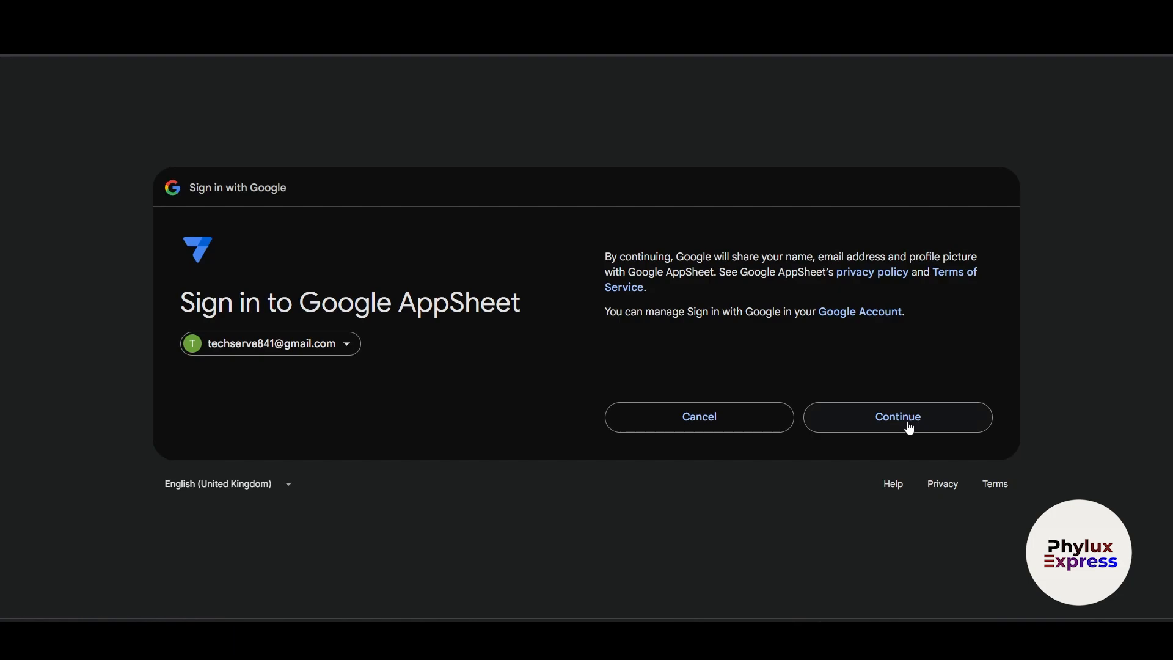
left_click(908, 425)
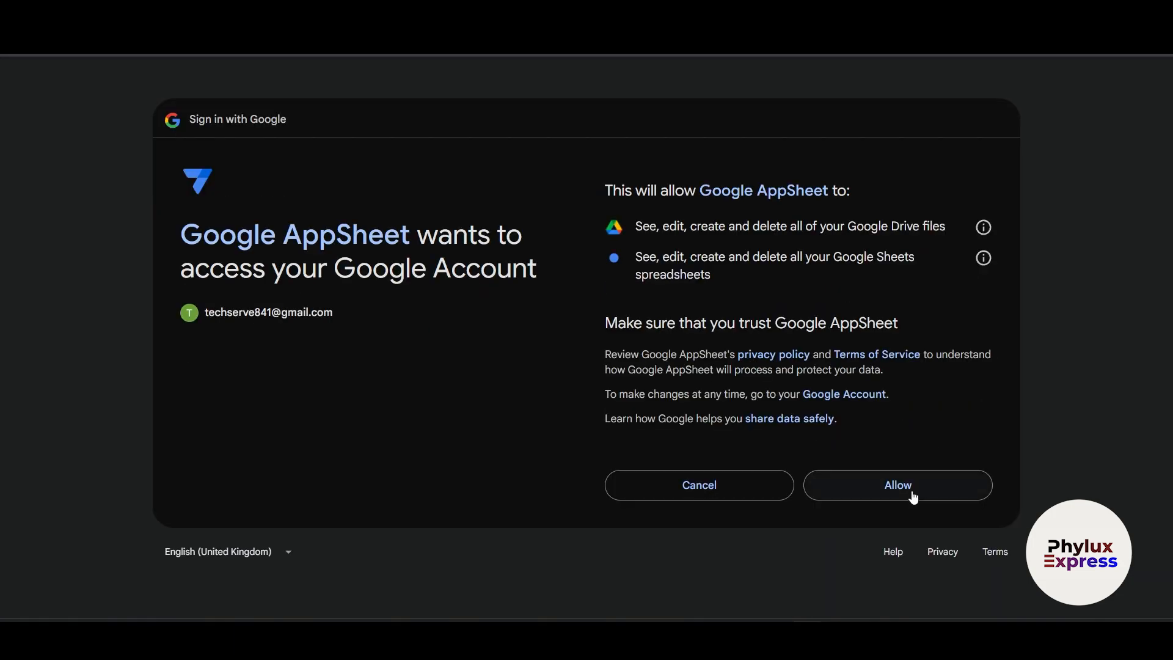
left_click(908, 486)
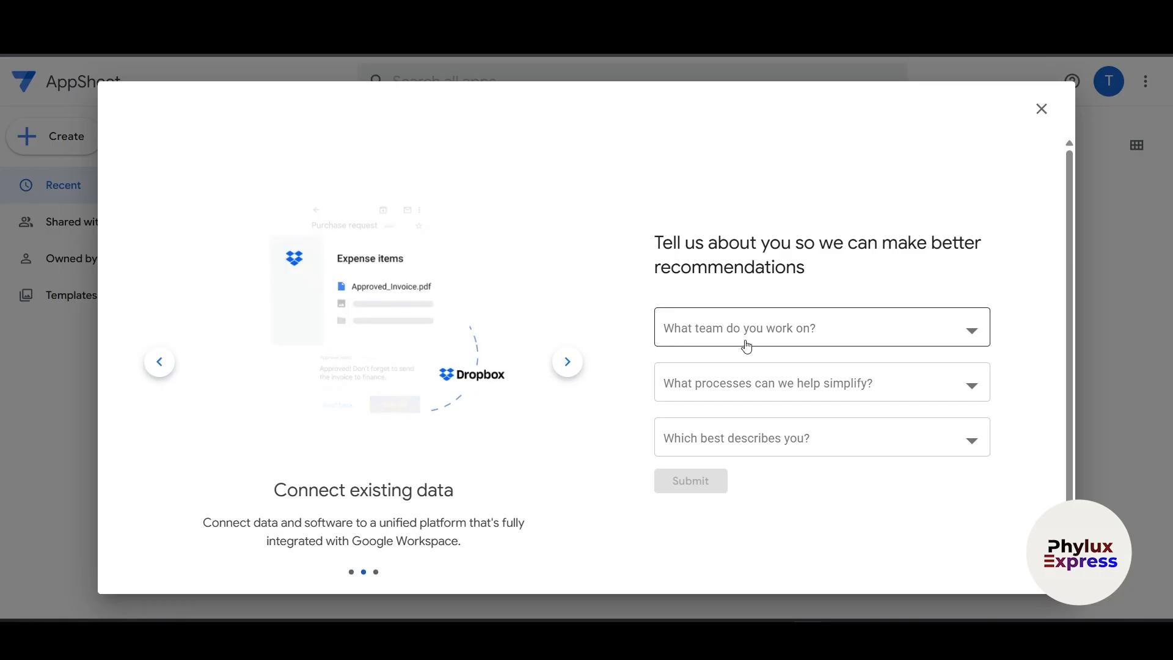
- Choose IT & Support as the team in the questionnaire
left_click(781, 338)
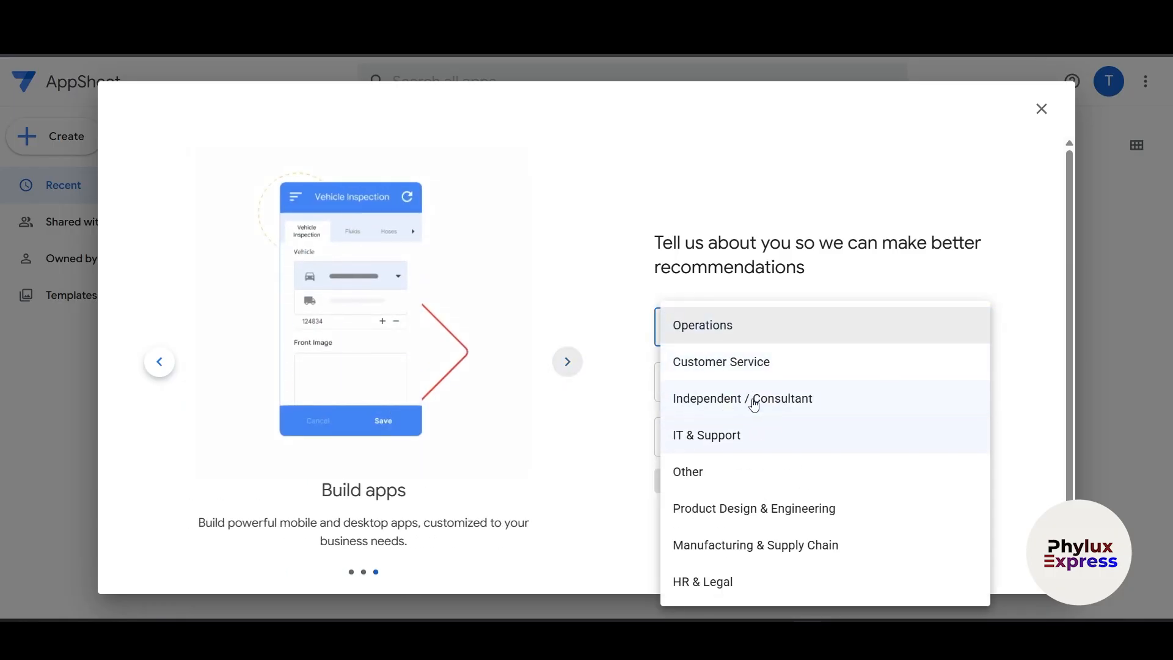
left_click(741, 434)
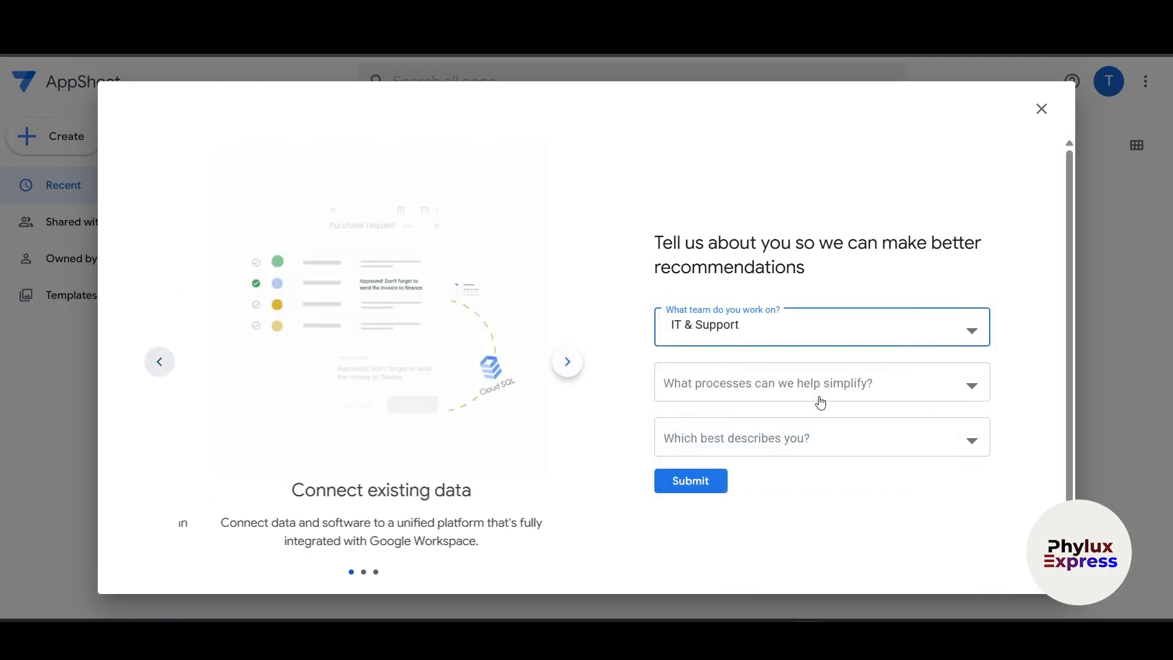
left_click(795, 391)
left_click(882, 288)
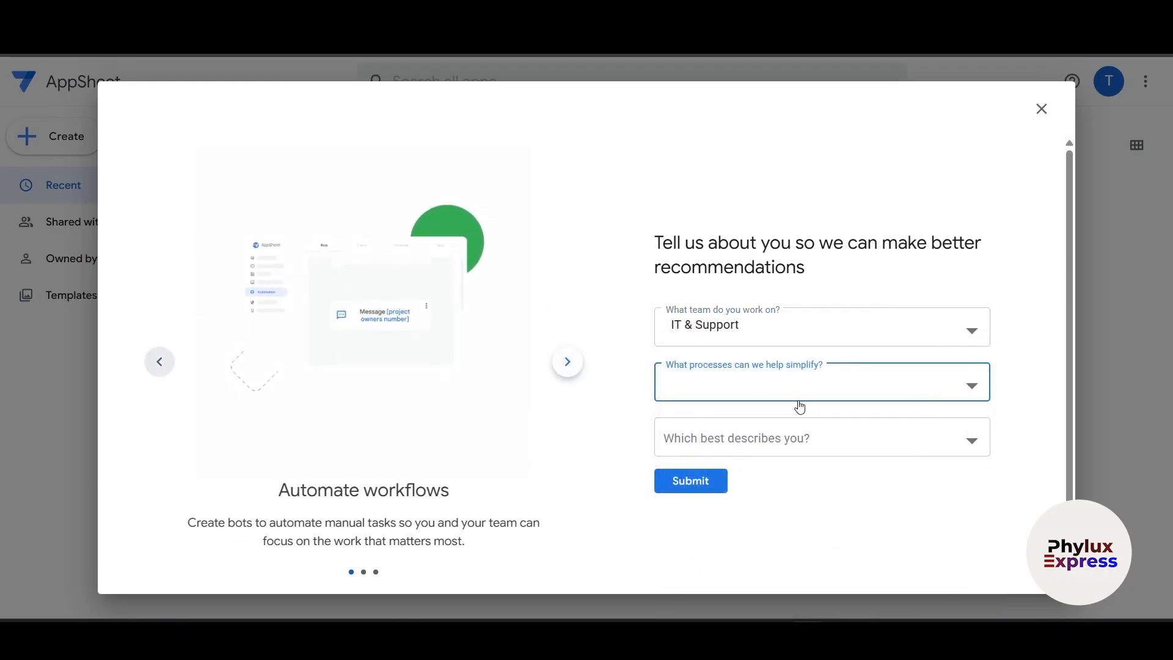
- Tick Timesheets & shifts, Employee wellness check-ins, Inventory & location tracking, Project & task management, Team directory & resources, and Request forms & approvals
left_click(770, 394)
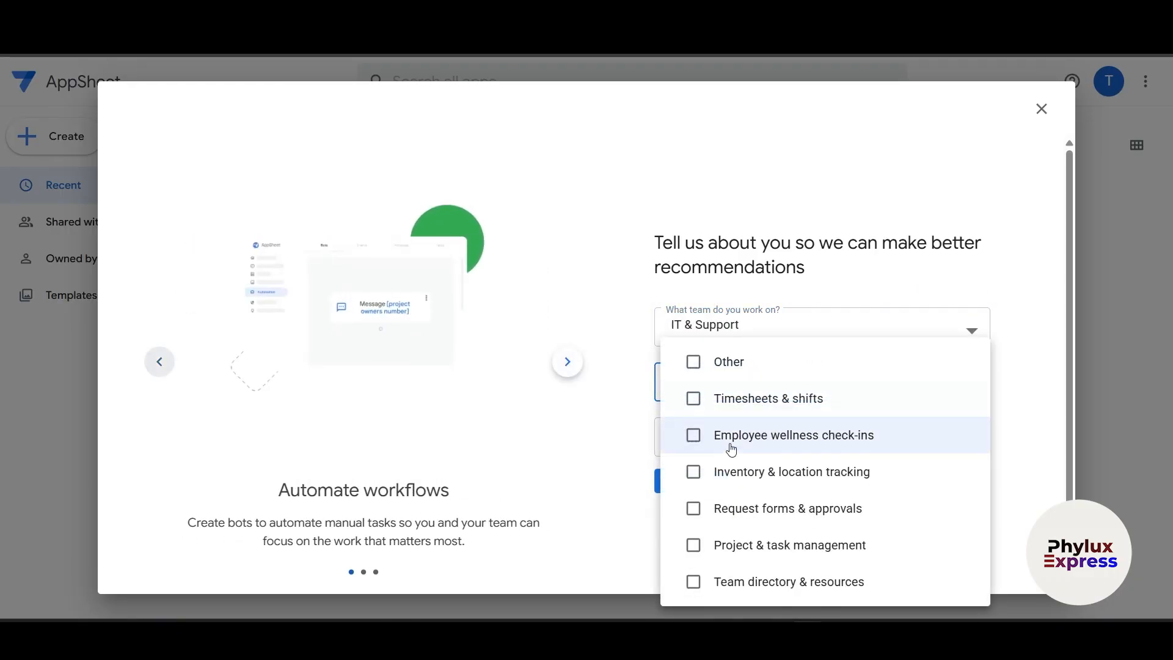
left_click(794, 402)
left_click(861, 417)
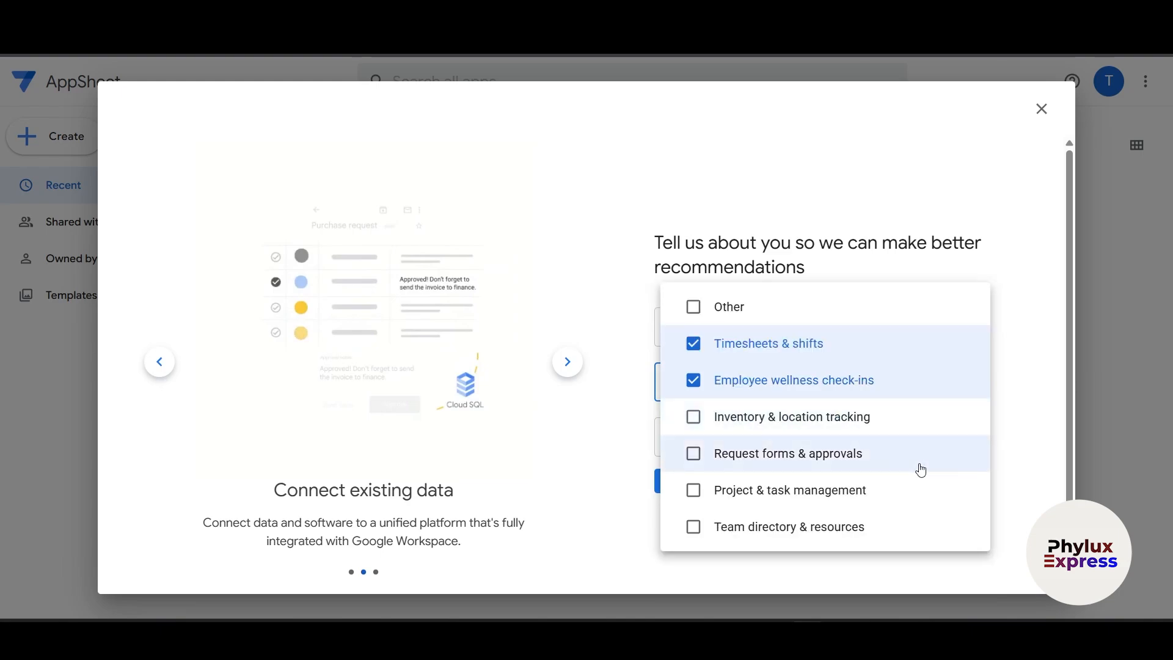
left_click(907, 424)
left_click(825, 455)
left_click(812, 418)
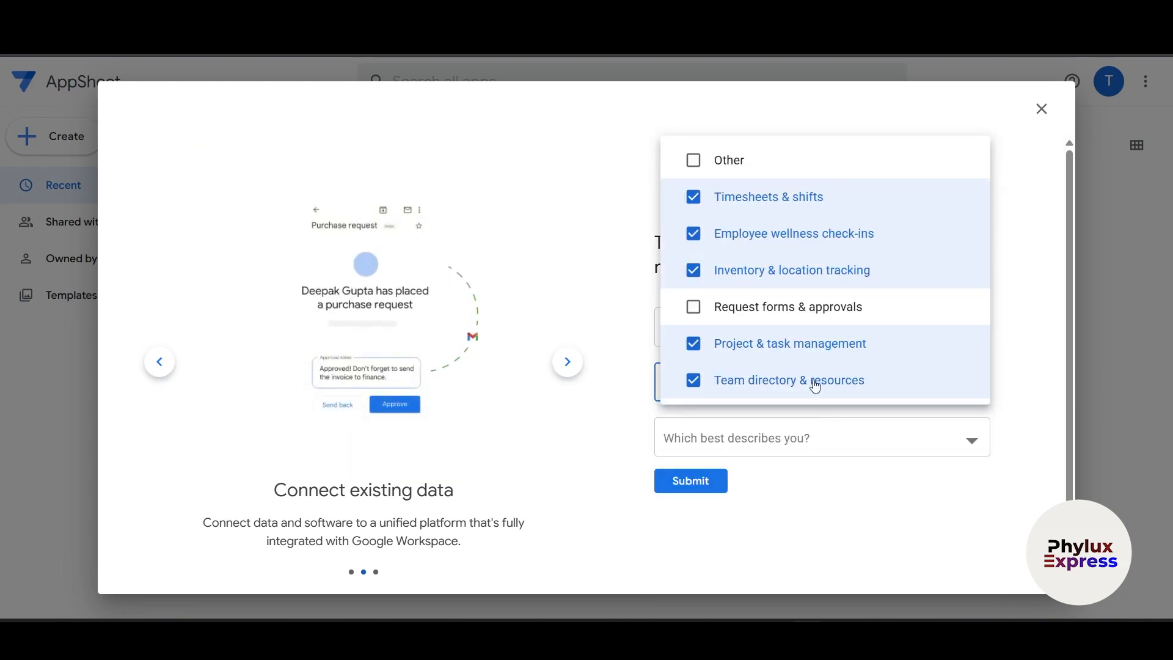
left_click(815, 309)
left_click(849, 526)
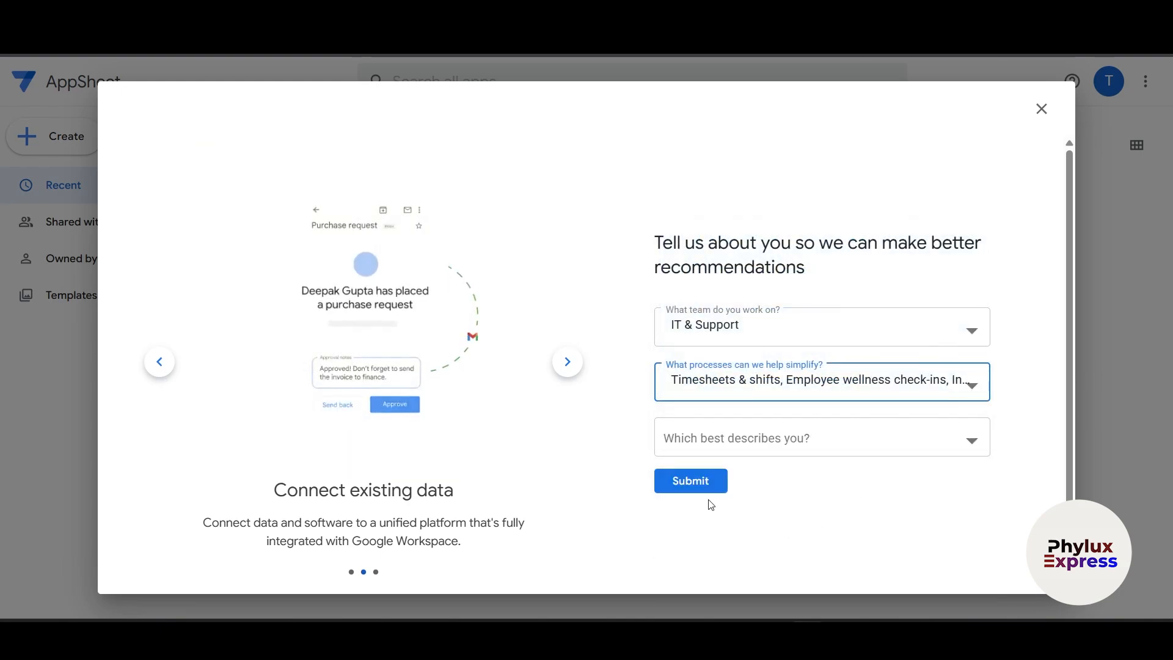
- Answer None of the above for what best describes you and submit the questionnaire
left_click(752, 439)
left_click(592, 449)
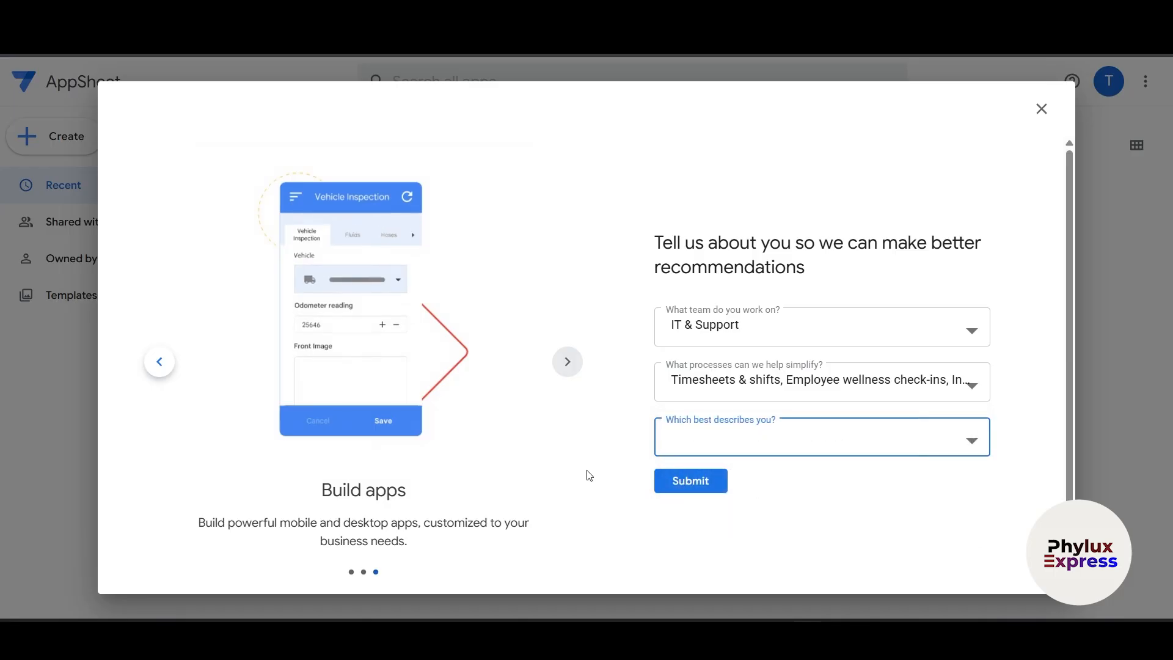
left_click(721, 451)
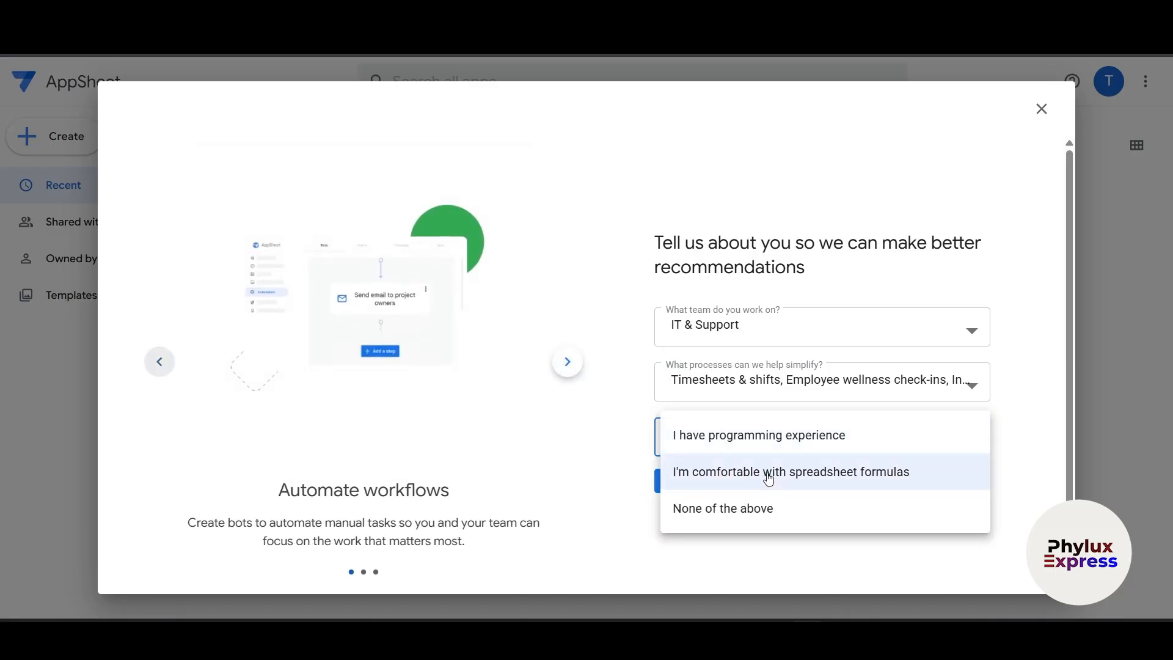
left_click(759, 513)
left_click(707, 494)
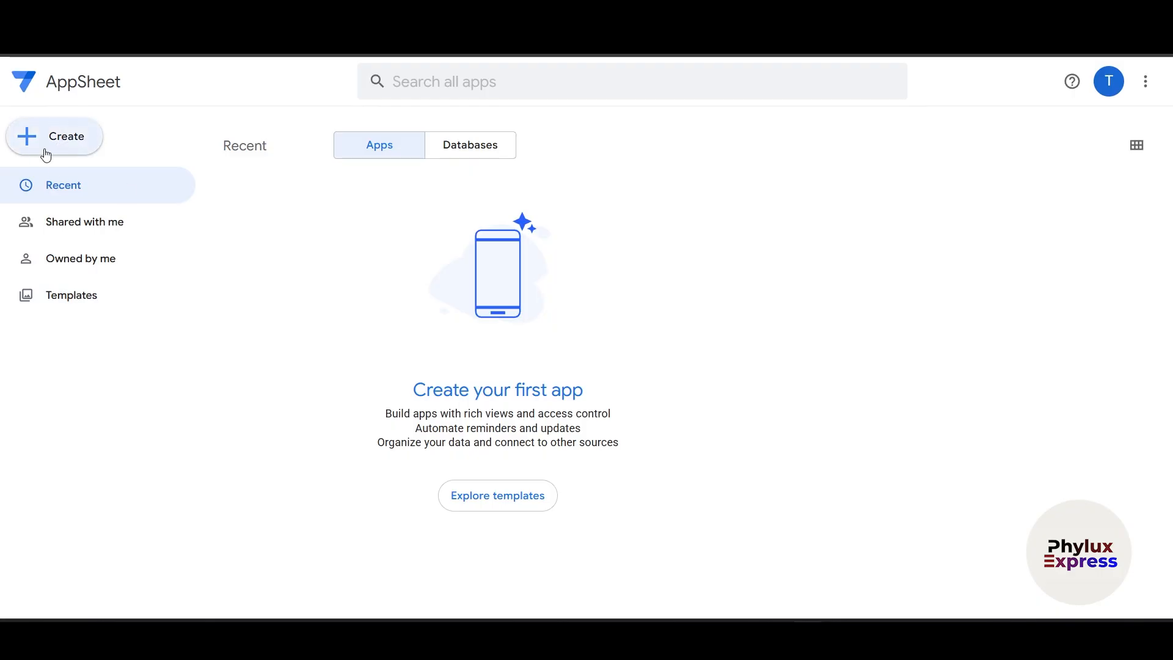
left_click(68, 143)
mouse_move(63, 185)
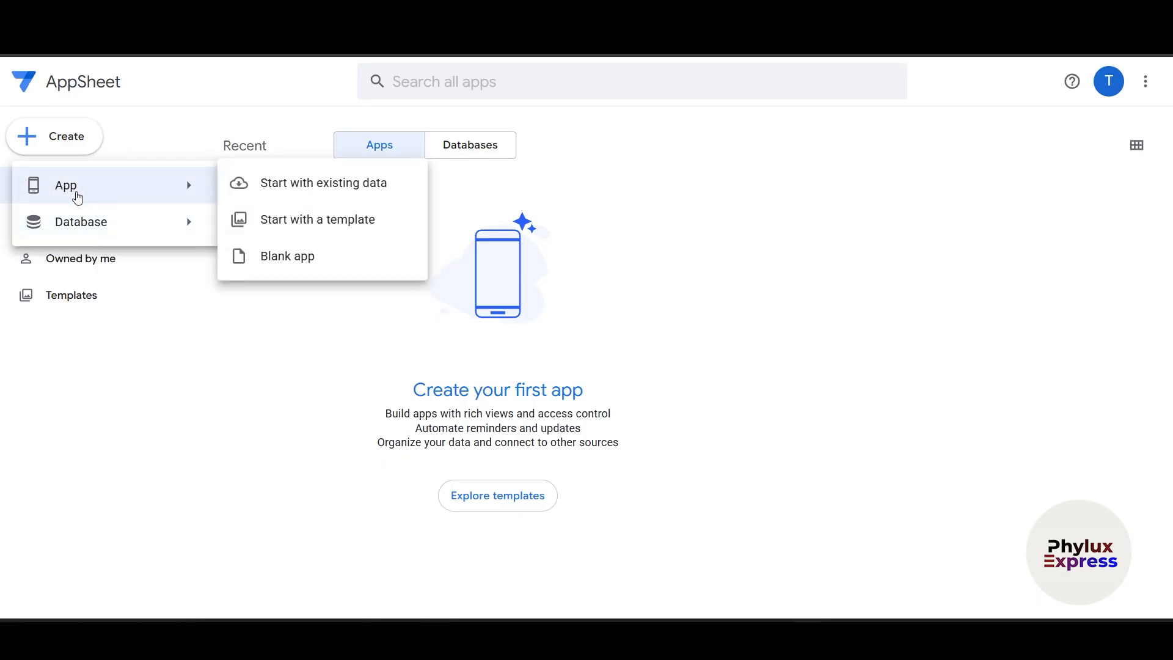
mouse_move(87, 233)
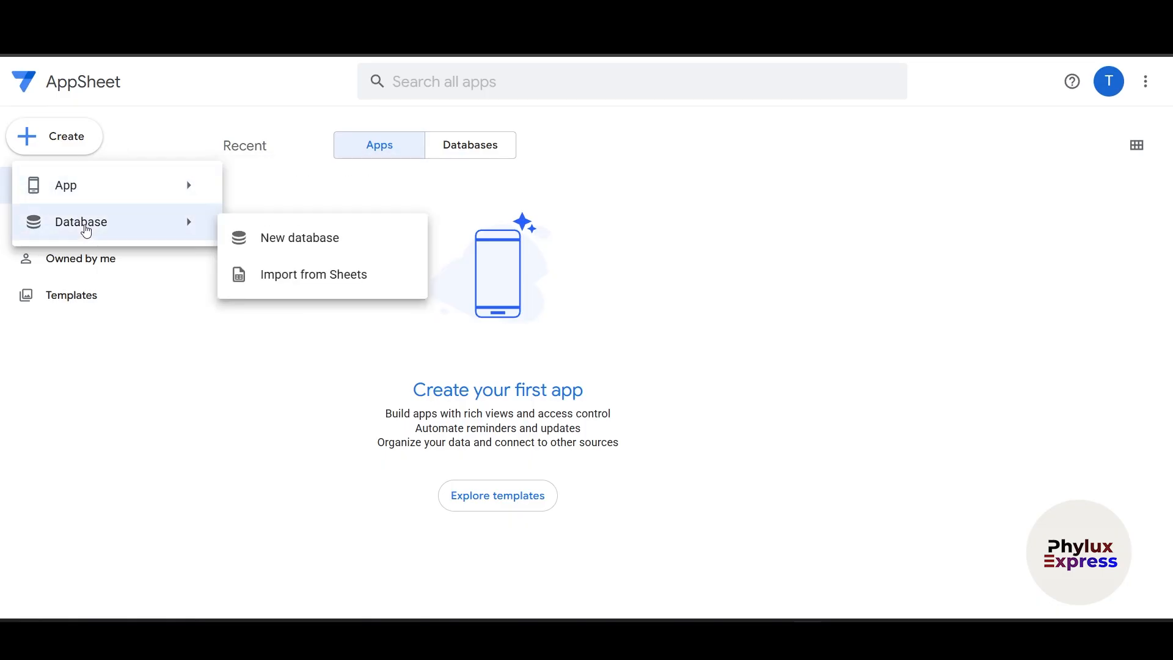
mouse_move(139, 197)
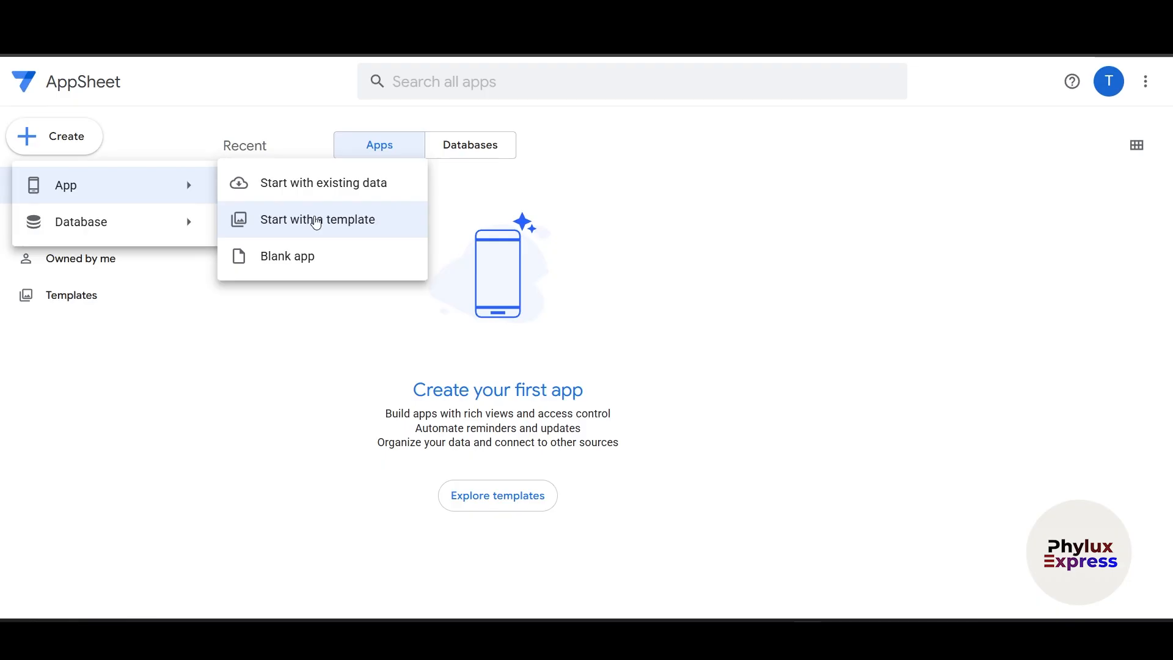
mouse_move(152, 235)
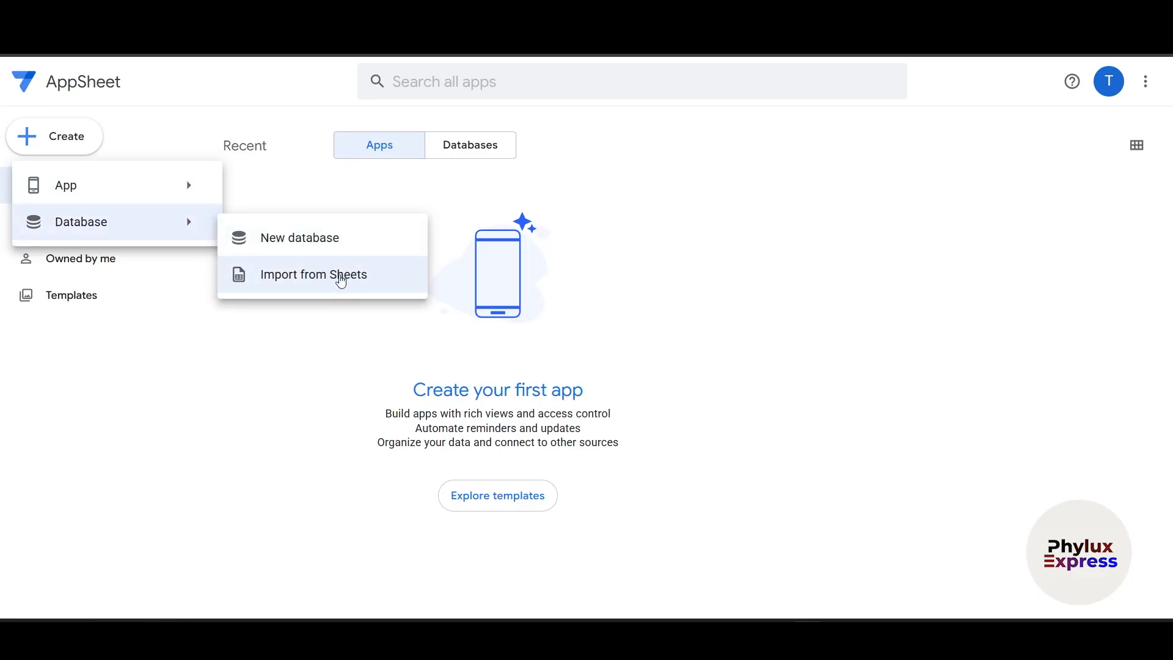
left_click(254, 331)
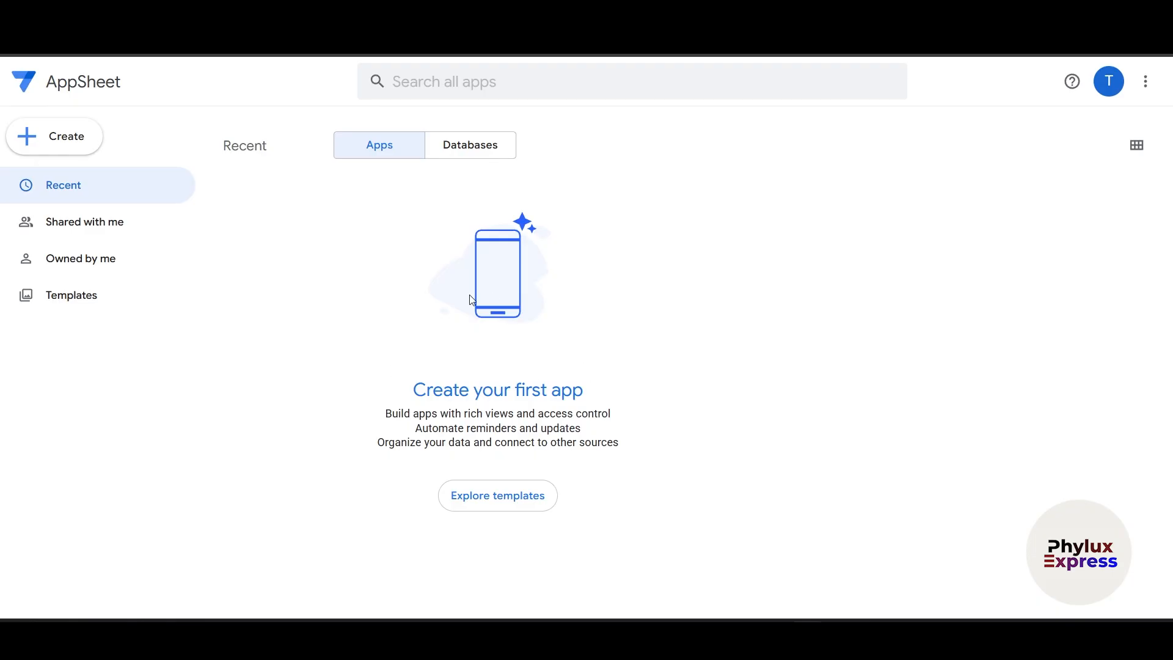
- Check the empty Shared with me list, then switch to Owned by me
left_click(108, 229)
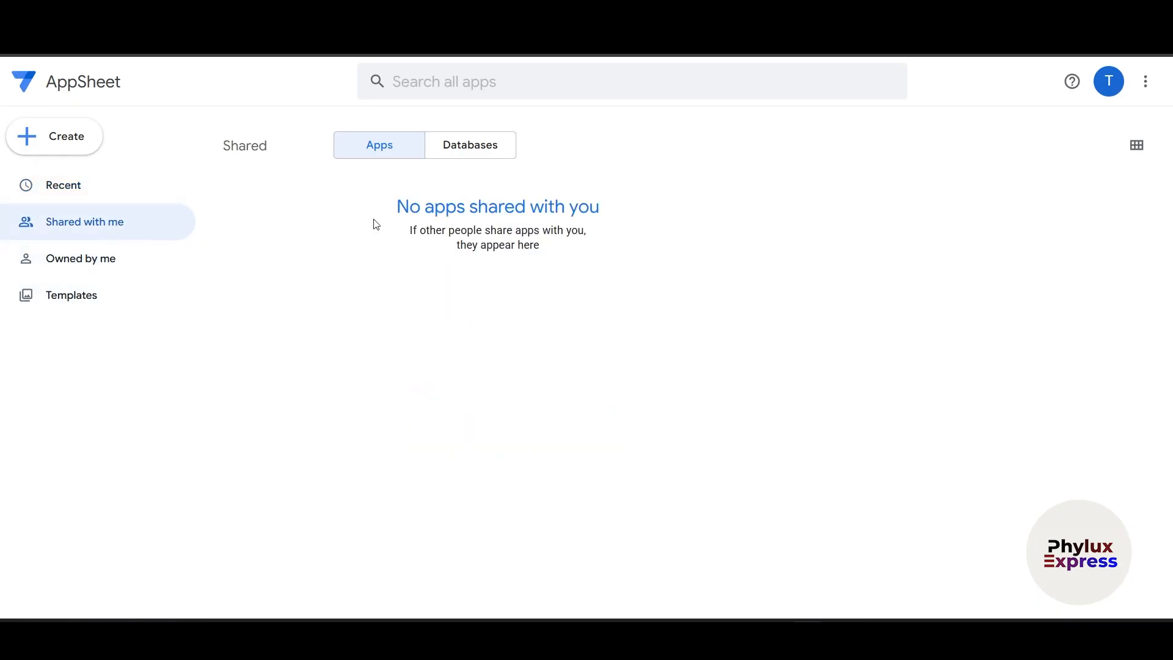
left_click_drag(375, 224, 691, 214)
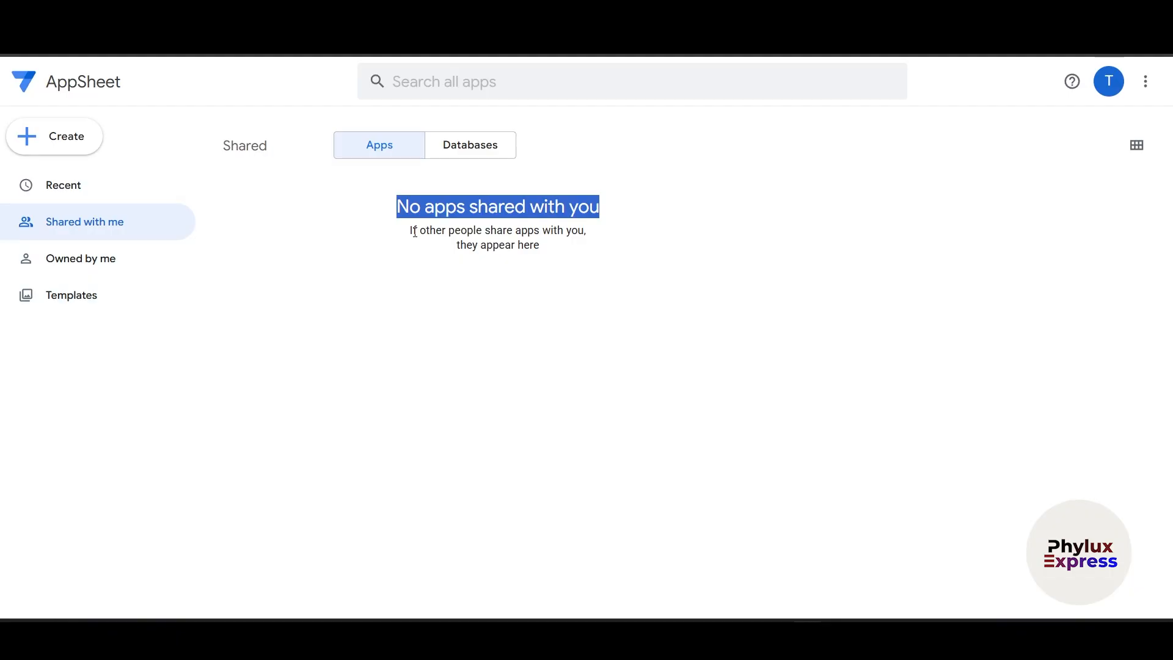
left_click_drag(430, 251, 86, 259)
left_click(54, 269)
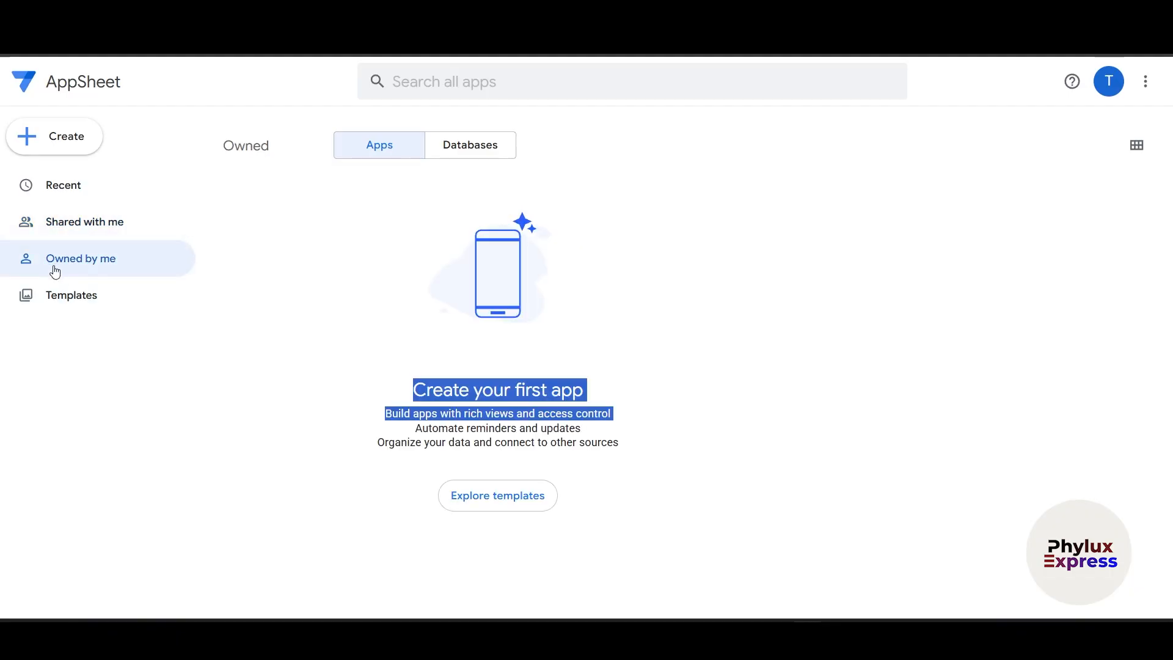
left_click(545, 307)
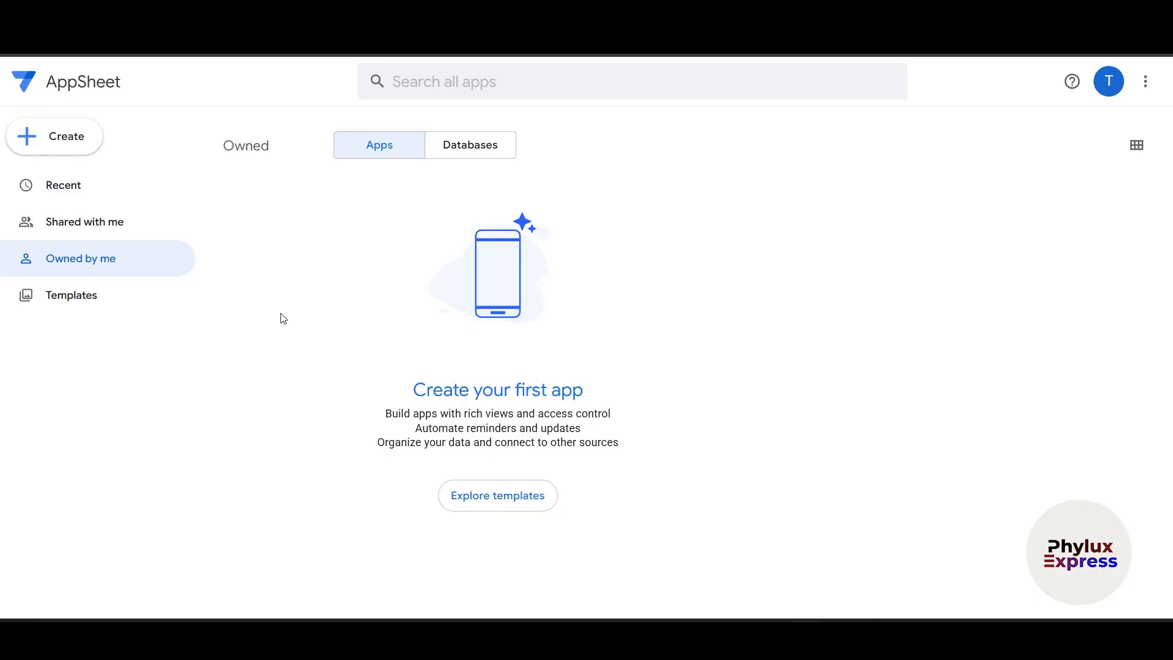
- Browse the Templates gallery and open the Simple Inventory template page
left_click(136, 303)
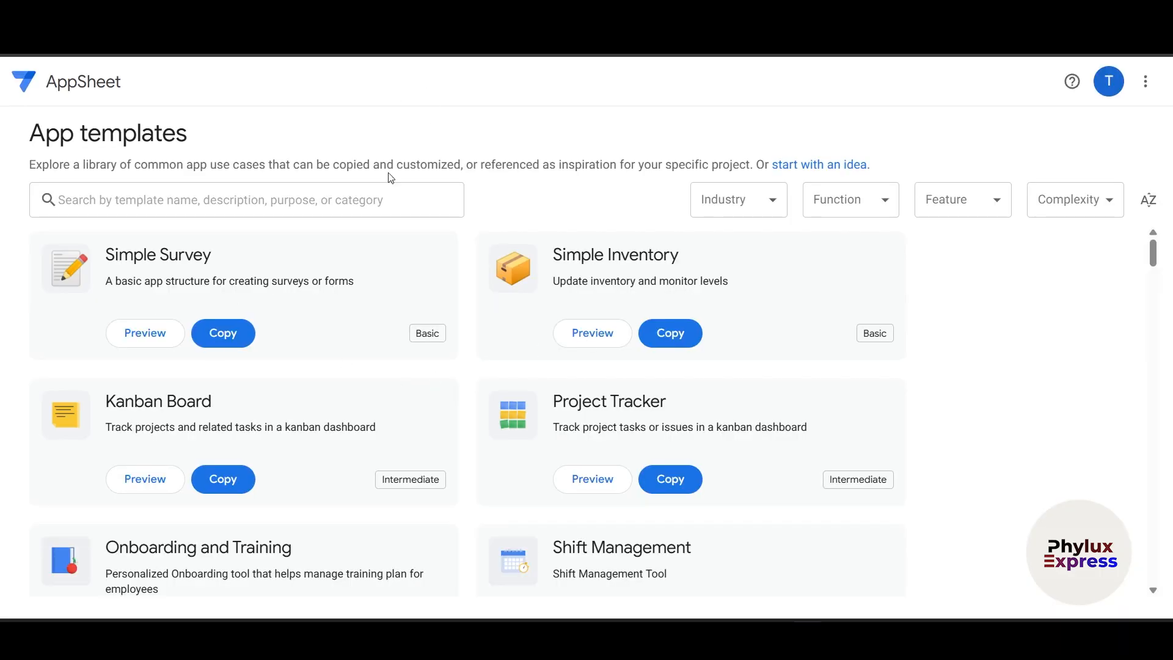
scroll(168, 269, "down", 3)
scroll(455, 299, "up", 3)
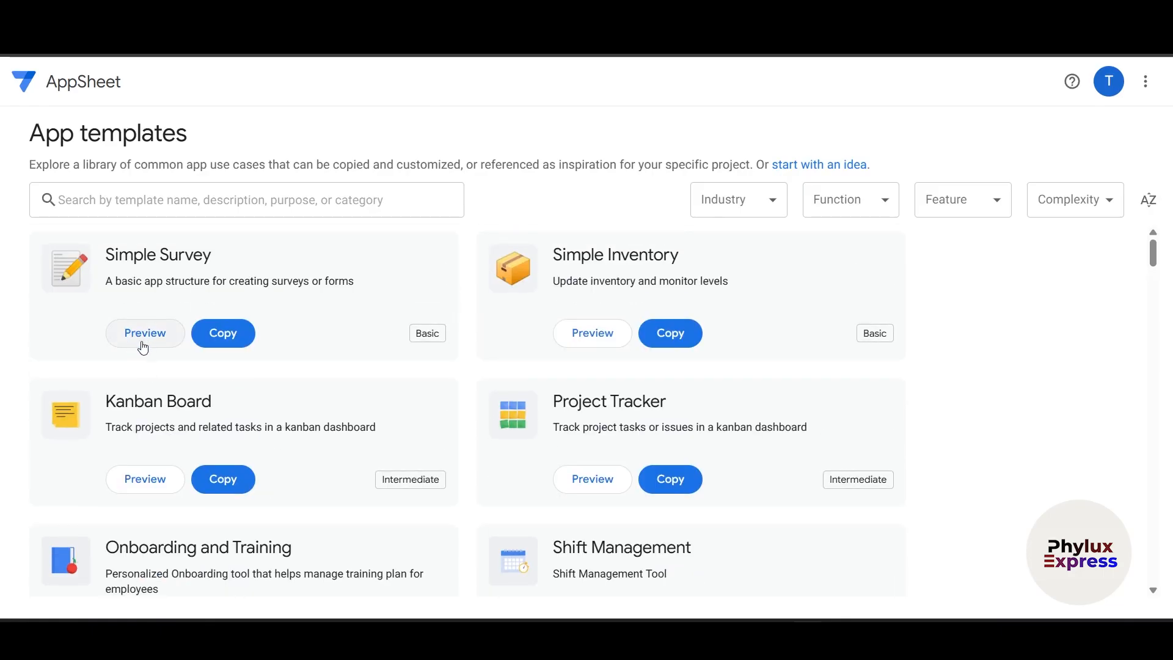
scroll(570, 370, "down", 1)
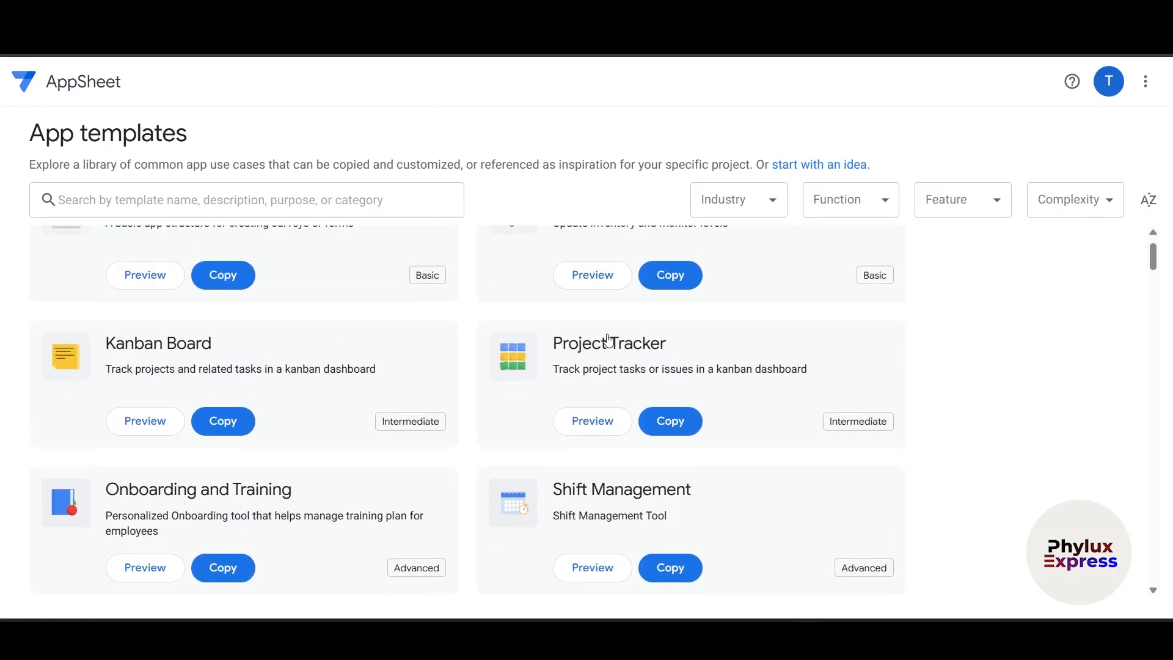
scroll(610, 342, "up", 1)
left_click(592, 342)
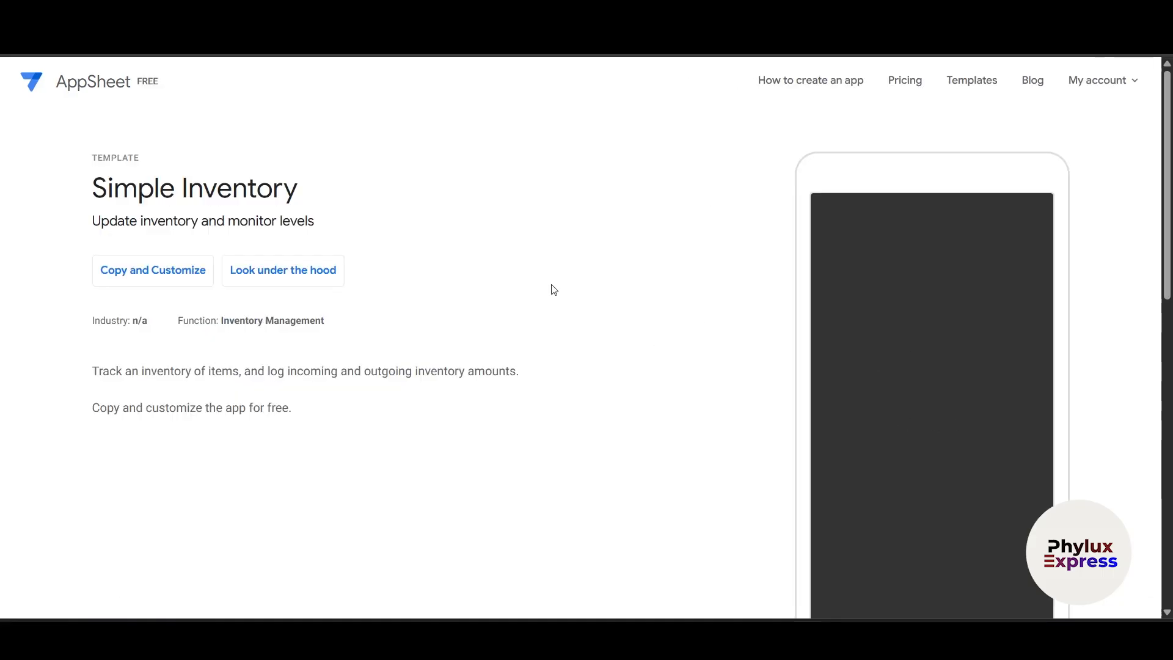
- Scroll the Simple Inventory preview and bring up its add-item form
scroll(909, 333, "down", 3)
scroll(934, 428, "up", 1)
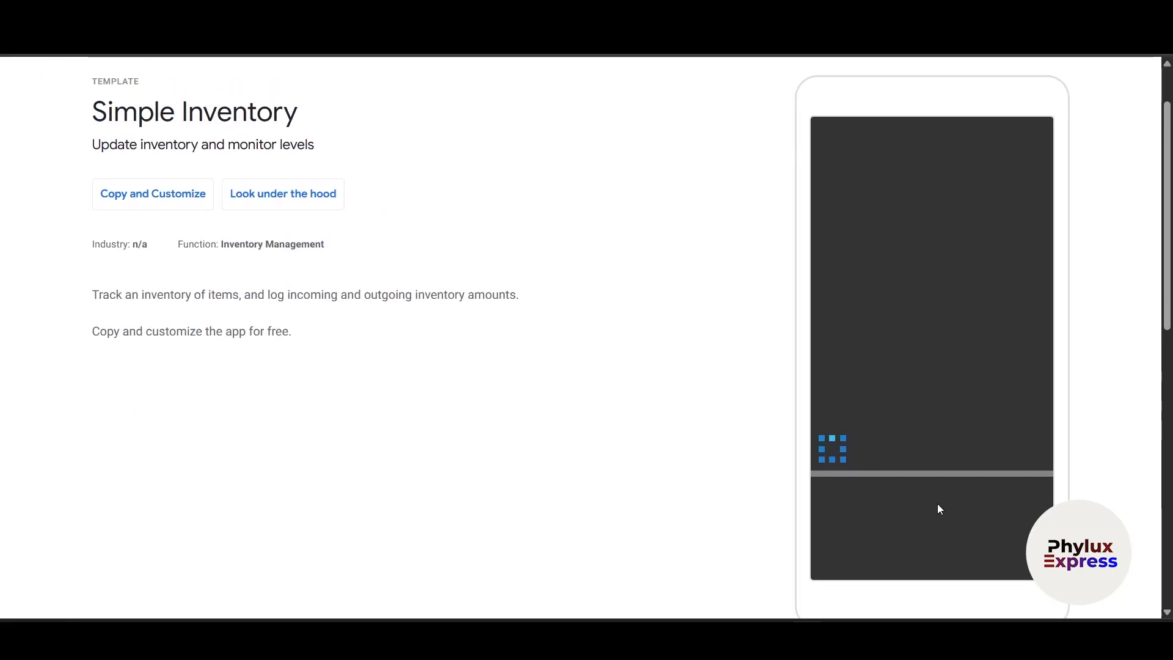
scroll(977, 421, "down", 1)
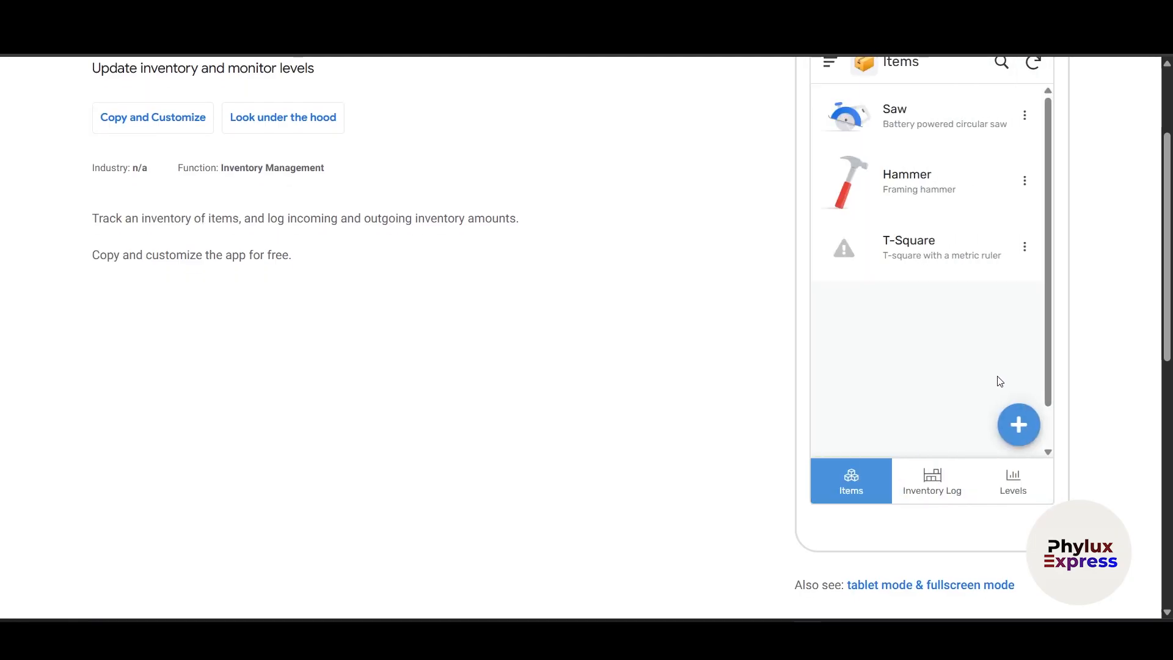
scroll(998, 403, "up", 2)
scroll(997, 424, "down", 2)
left_click(1019, 426)
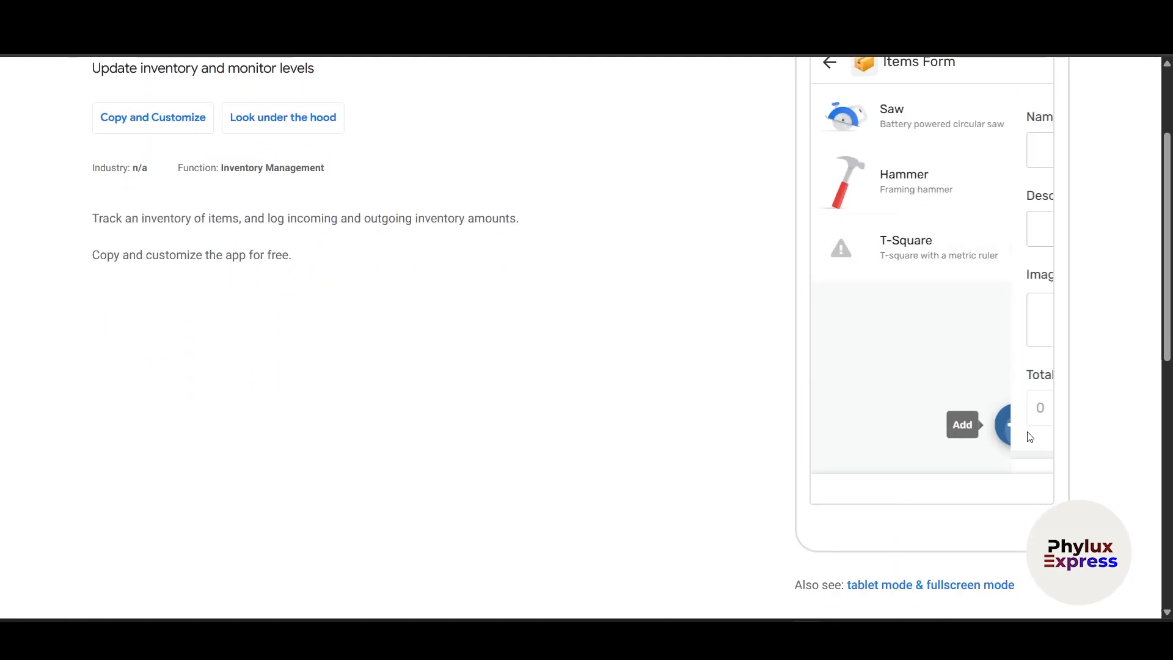
- Try the form's Description field, cancel the new item, and view the Inventory Log
scroll(940, 348, "up", 2)
left_click(874, 382)
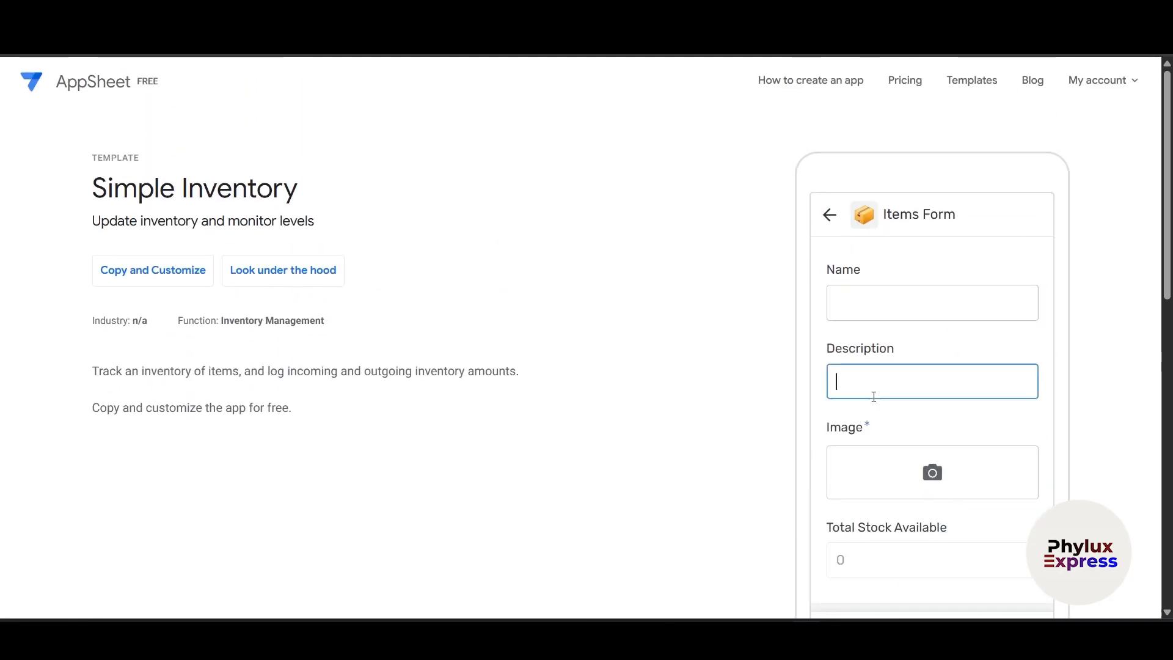
scroll(885, 474, "down", 4)
scroll(917, 317, "up", 2)
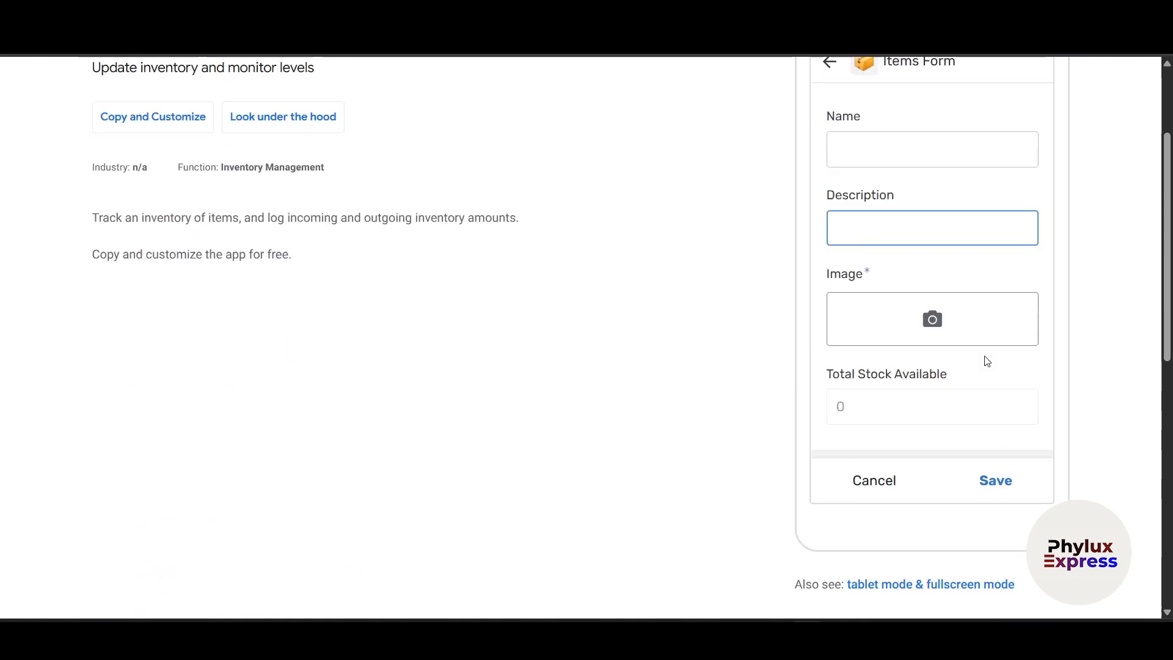
left_click(897, 489)
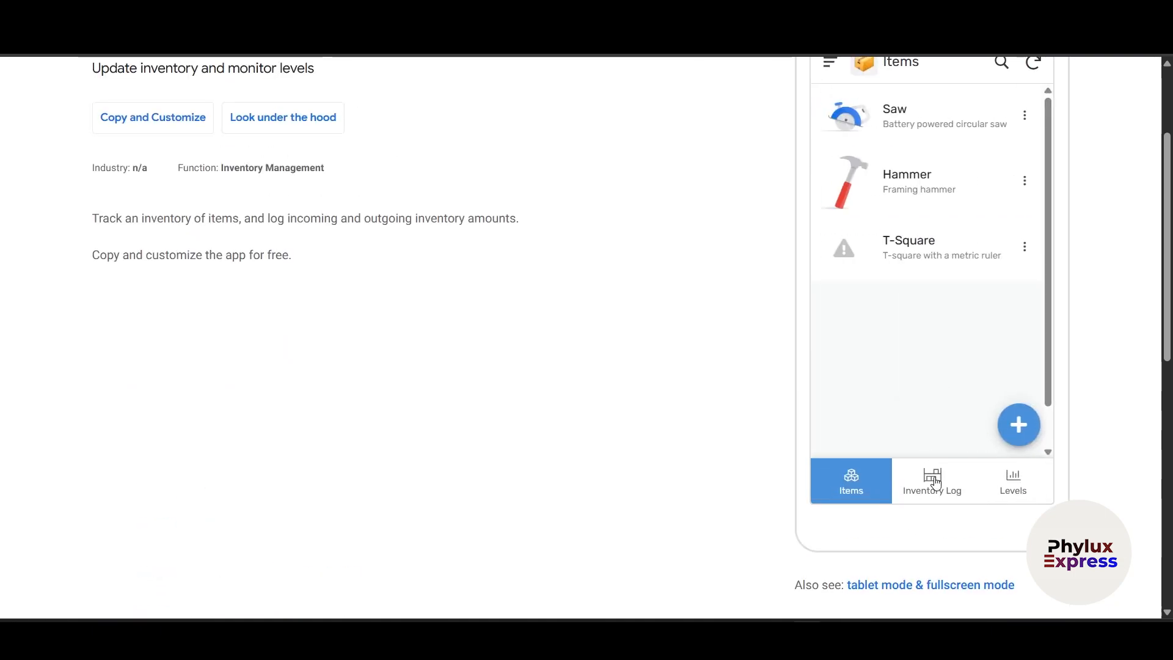
left_click(932, 476)
scroll(518, 340, "up", 2)
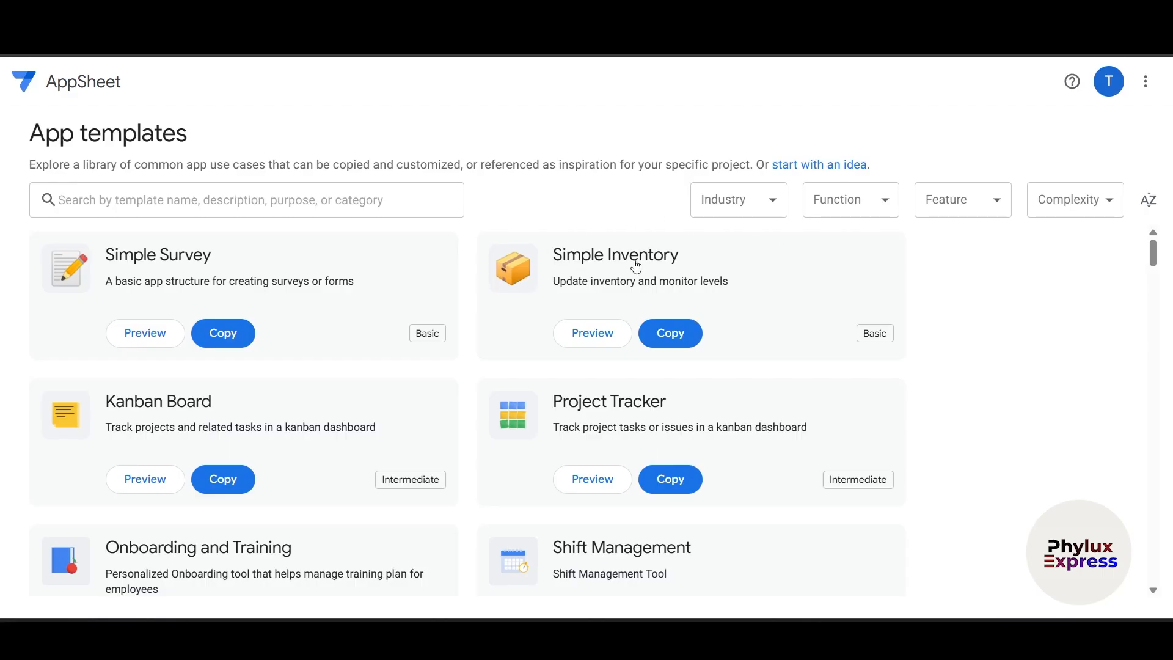
- Scroll the template gallery, glance at the Industry filter, and focus the search box
scroll(660, 259, "down", 7)
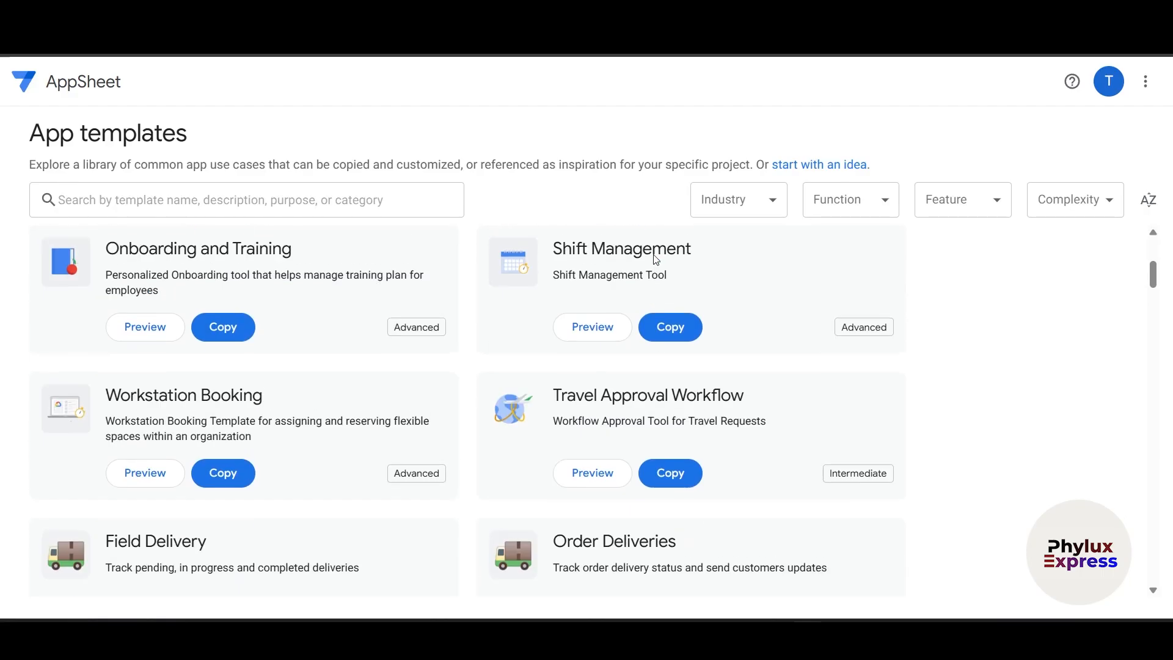
scroll(657, 261, "down", 20)
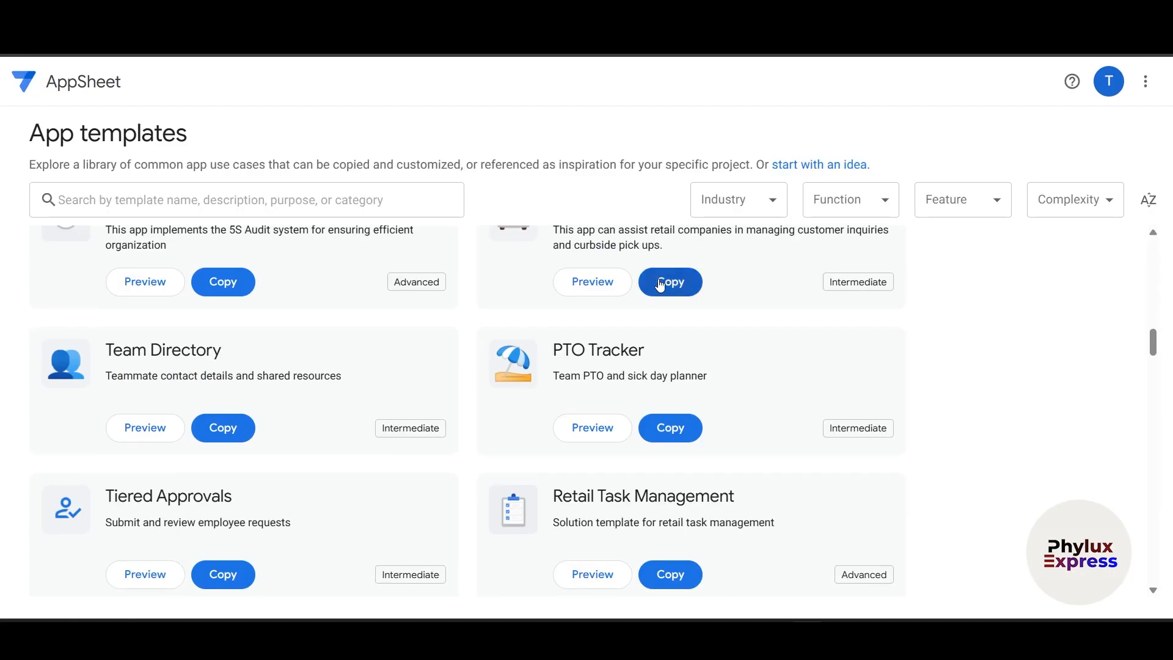
scroll(665, 292, "up", 20)
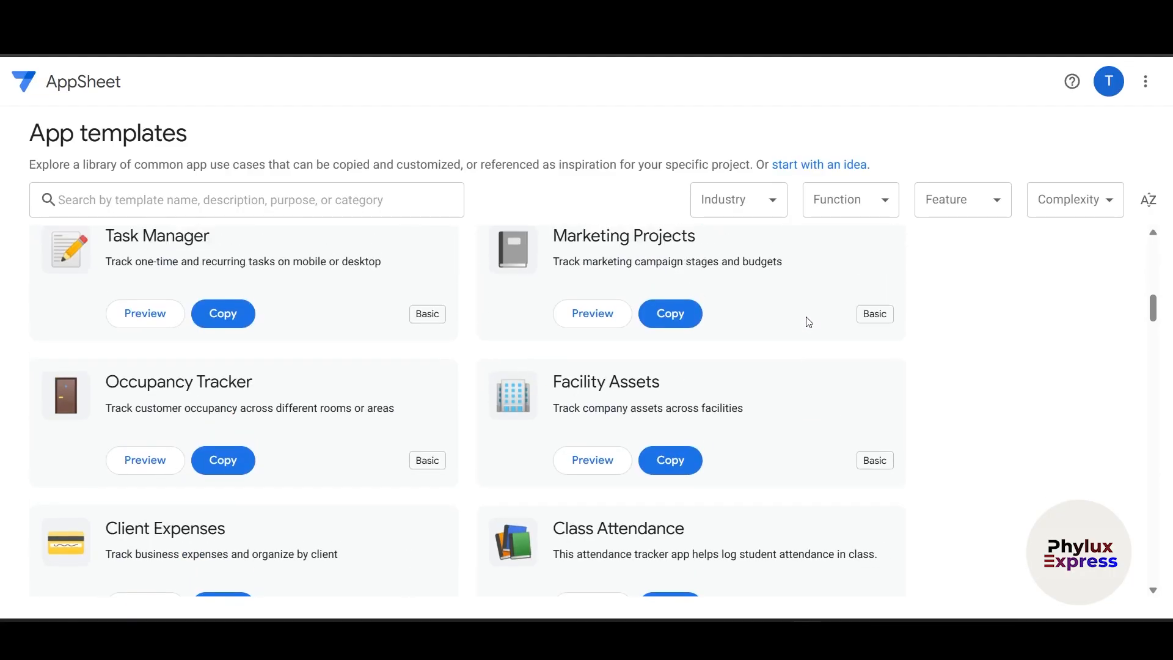
scroll(788, 278, "up", 5)
left_click(756, 204)
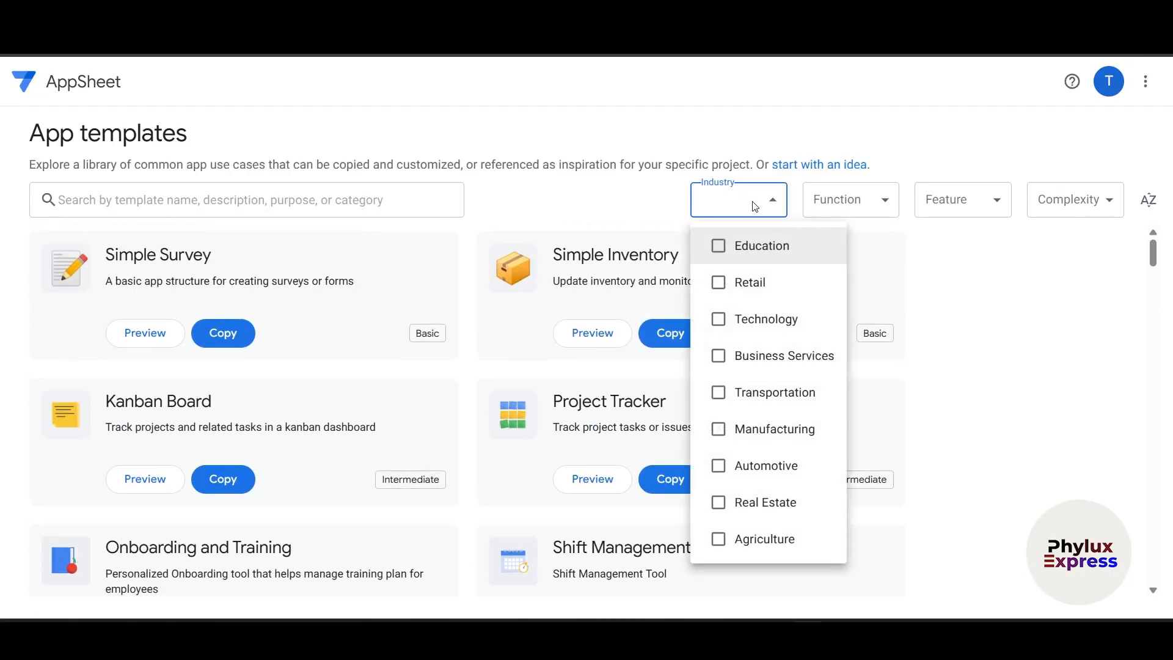
left_click(999, 296)
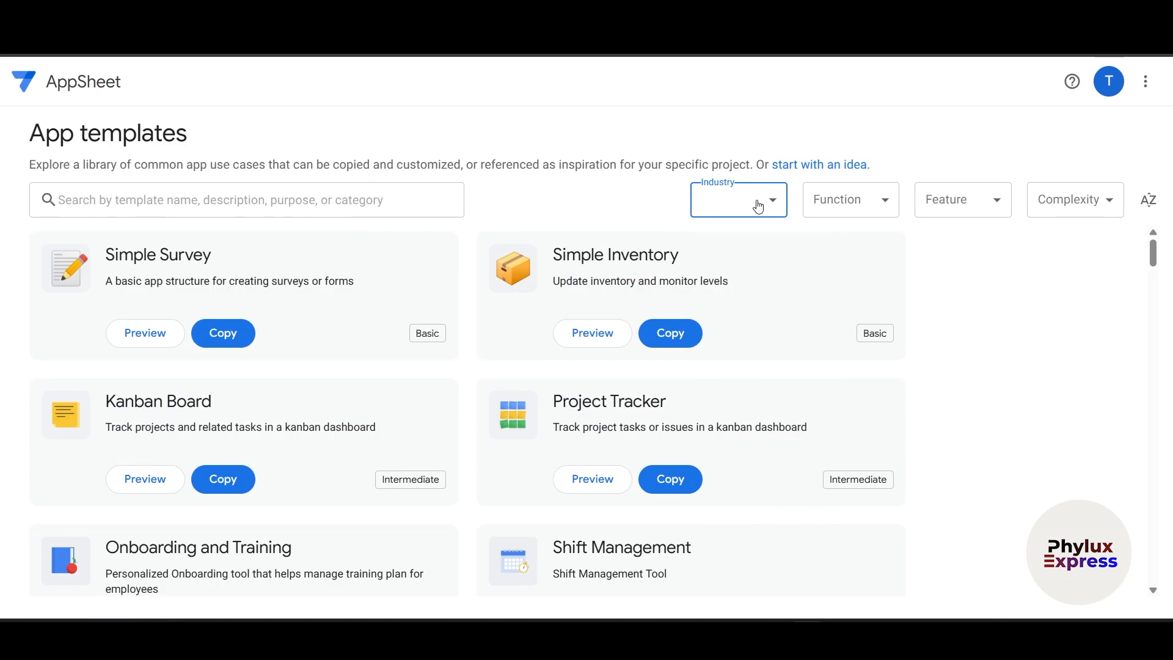
left_click(224, 201)
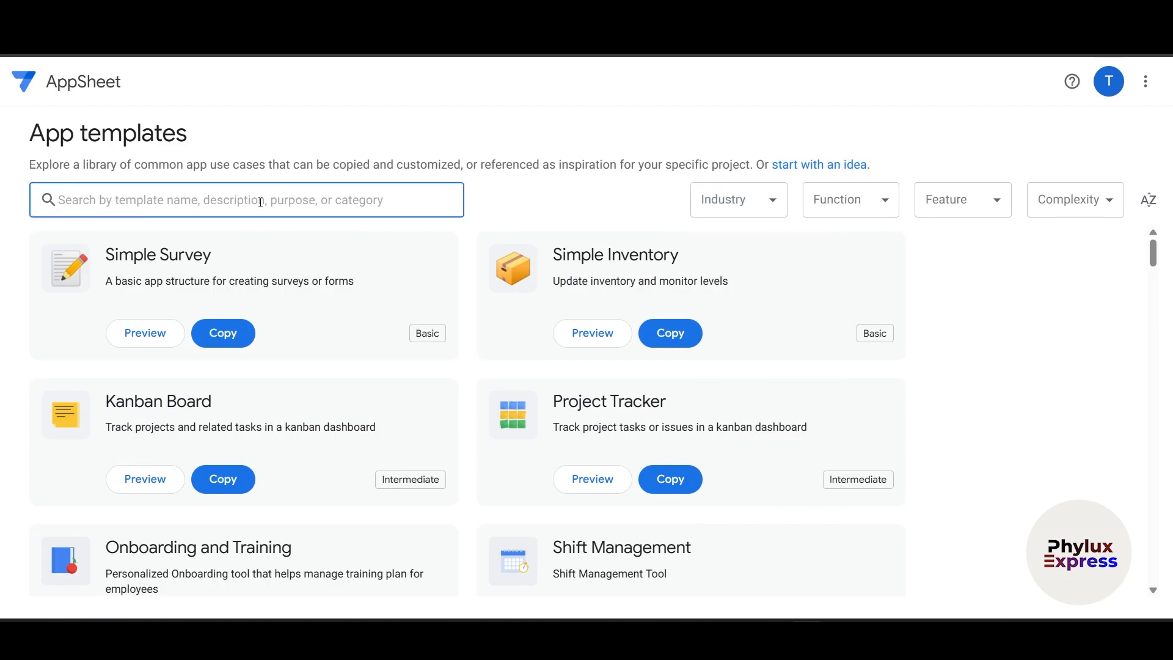
- Filter templates to the Technology industry, view Workstation Booking, then show the Function list
left_click(765, 208)
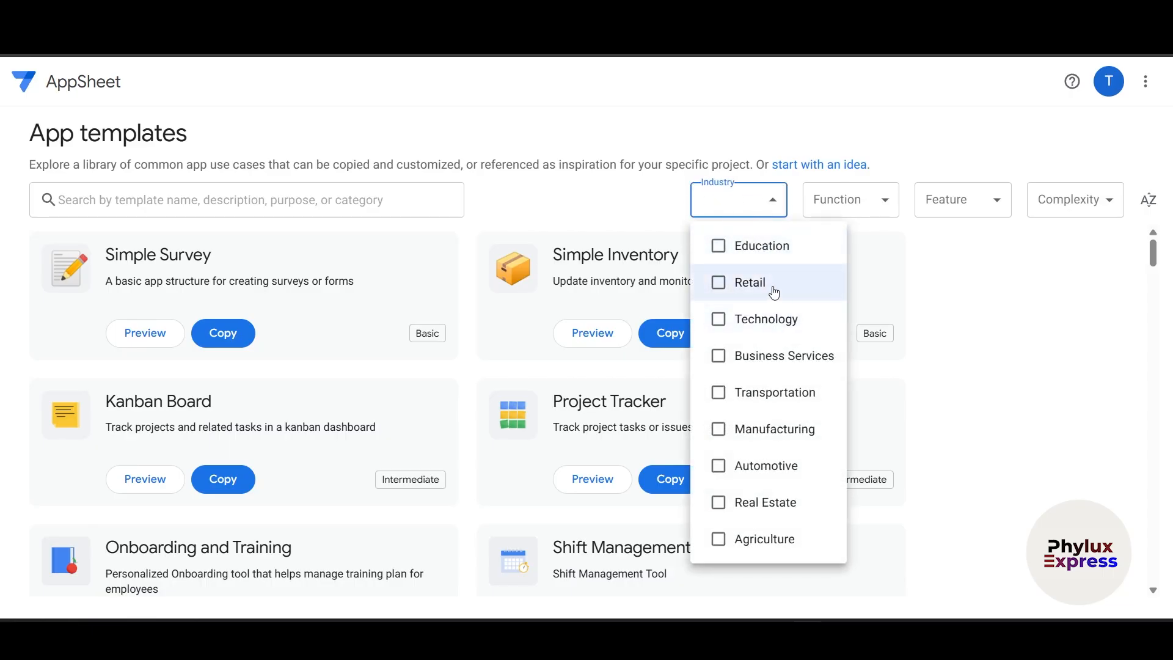
left_click(780, 320)
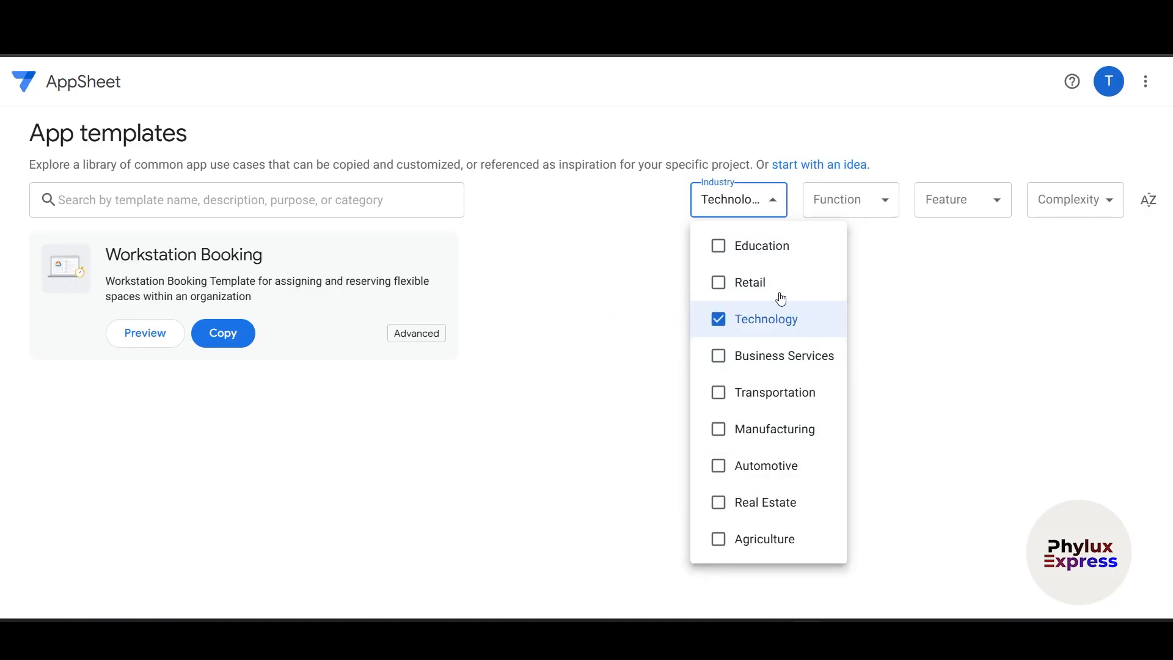
left_click(890, 304)
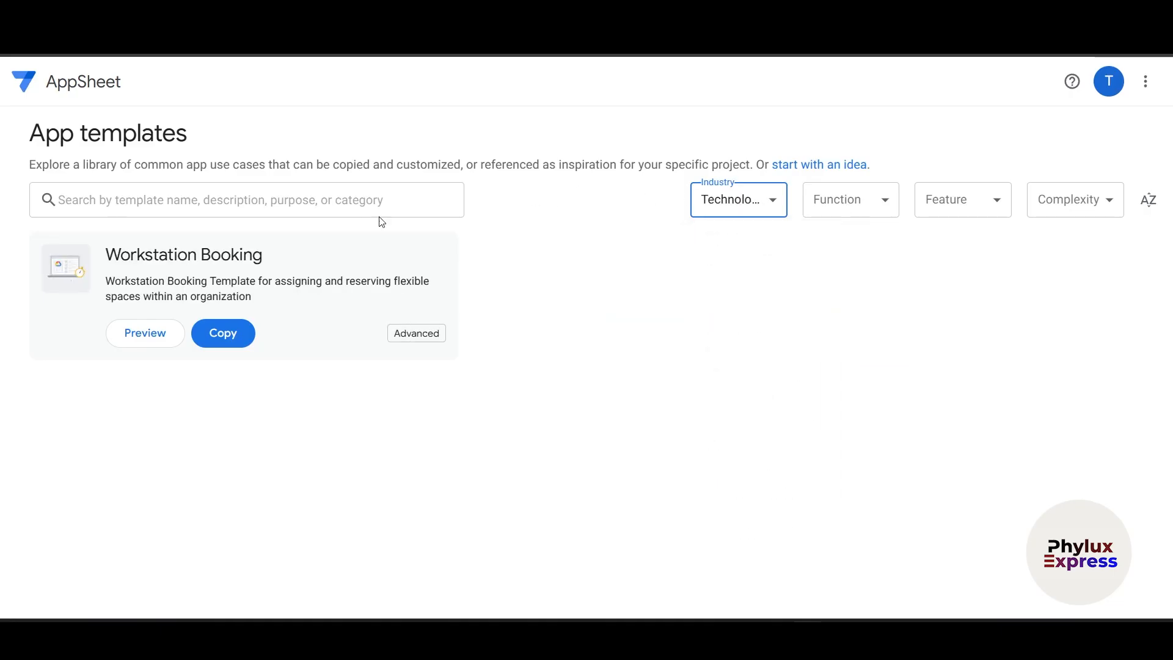
left_click_drag(105, 254, 265, 254)
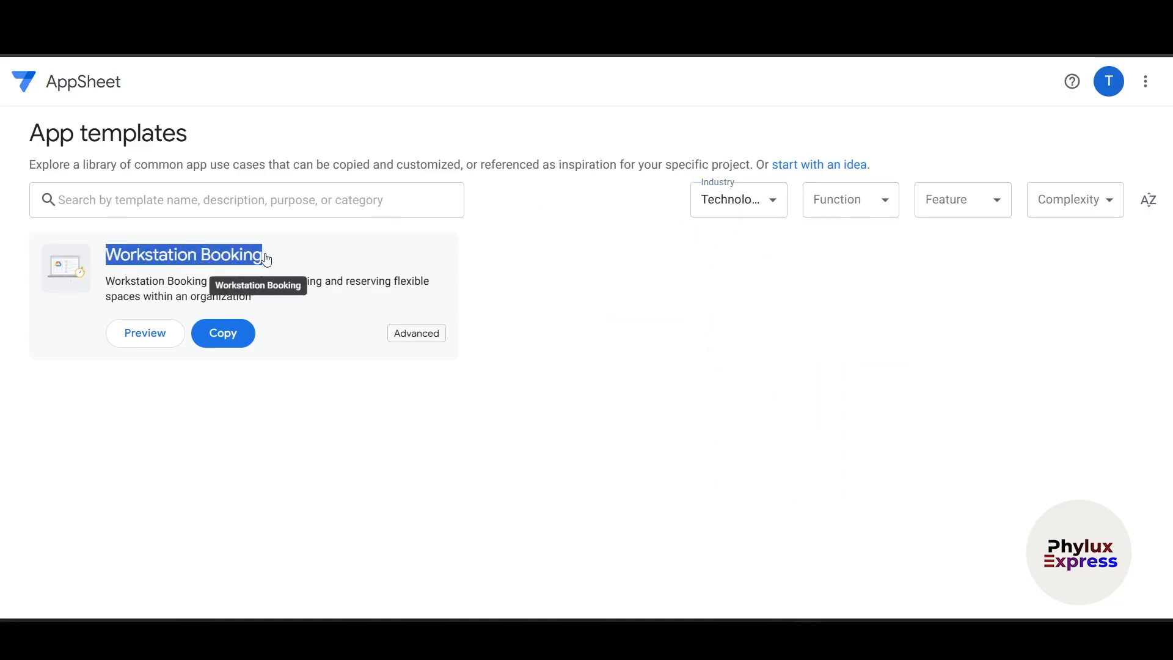
left_click(328, 394)
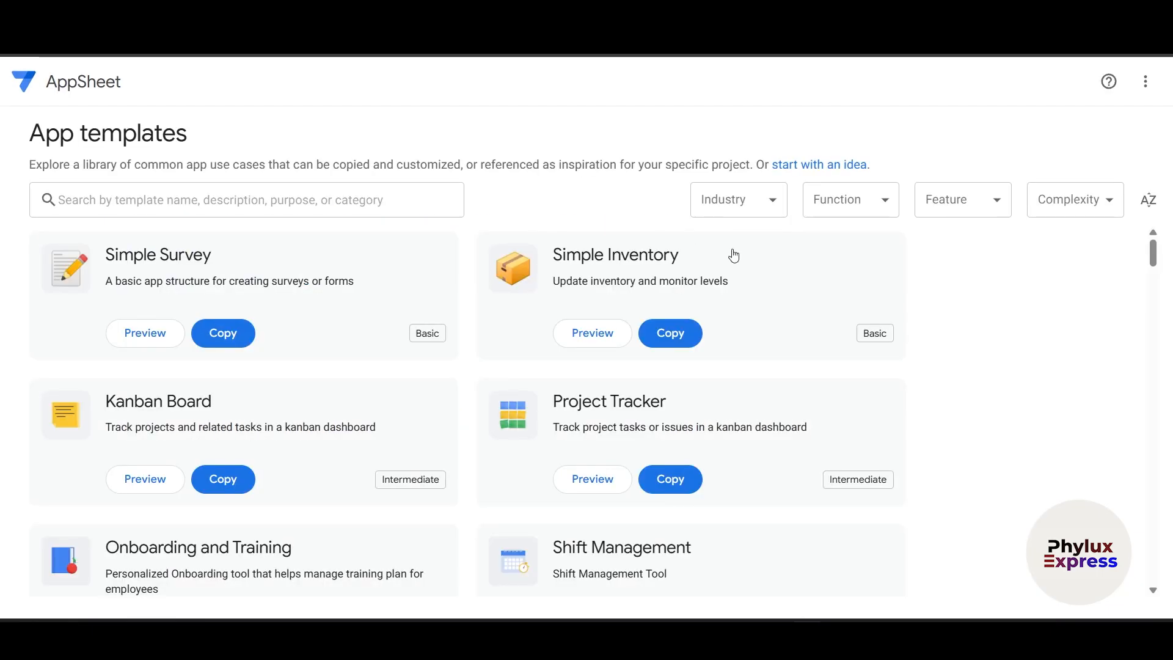
left_click(860, 211)
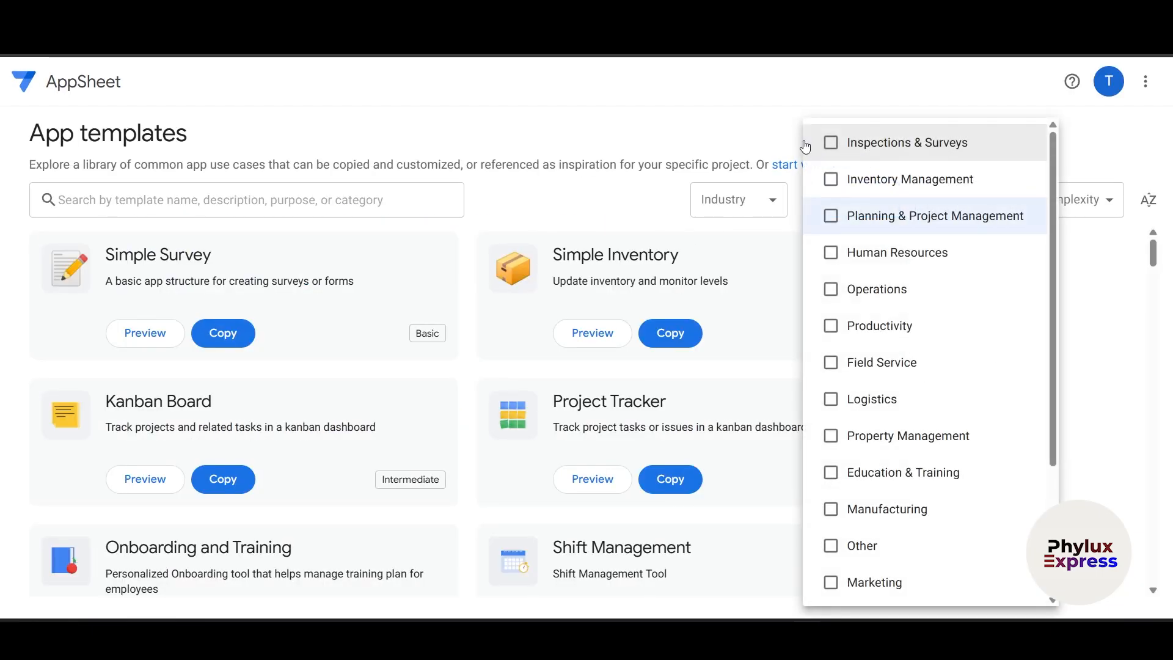
- Pass over the Function and Feature lists and set the Complexity filter to Advanced only
left_click(929, 199)
left_click(969, 199)
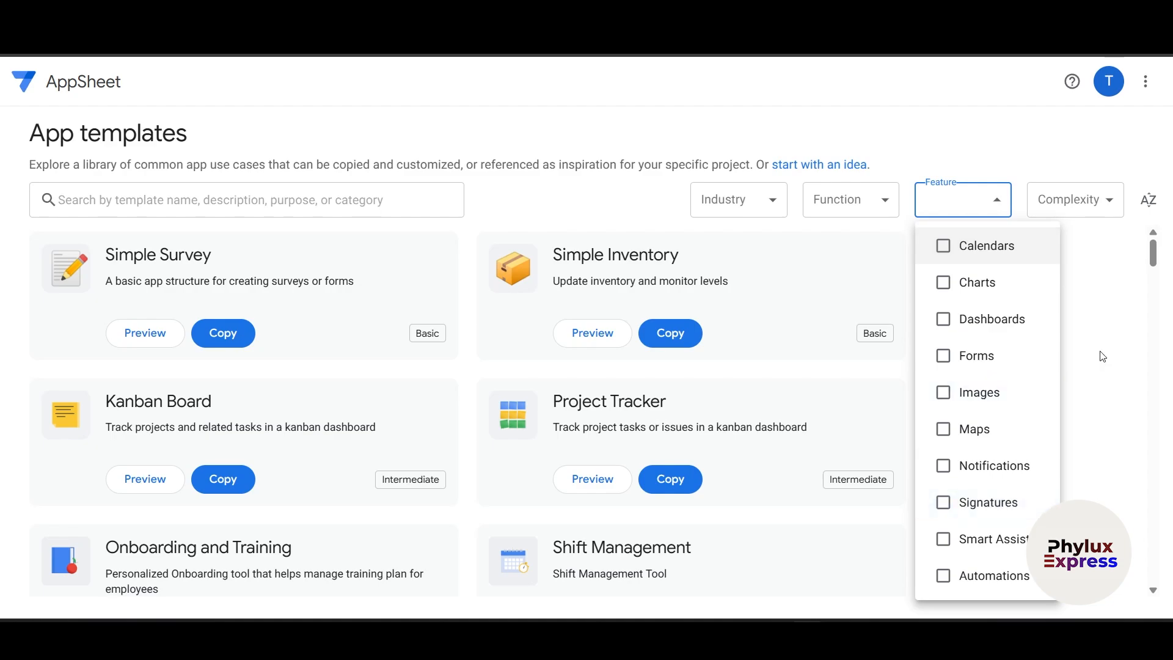
left_click(1073, 203)
left_click(1073, 203)
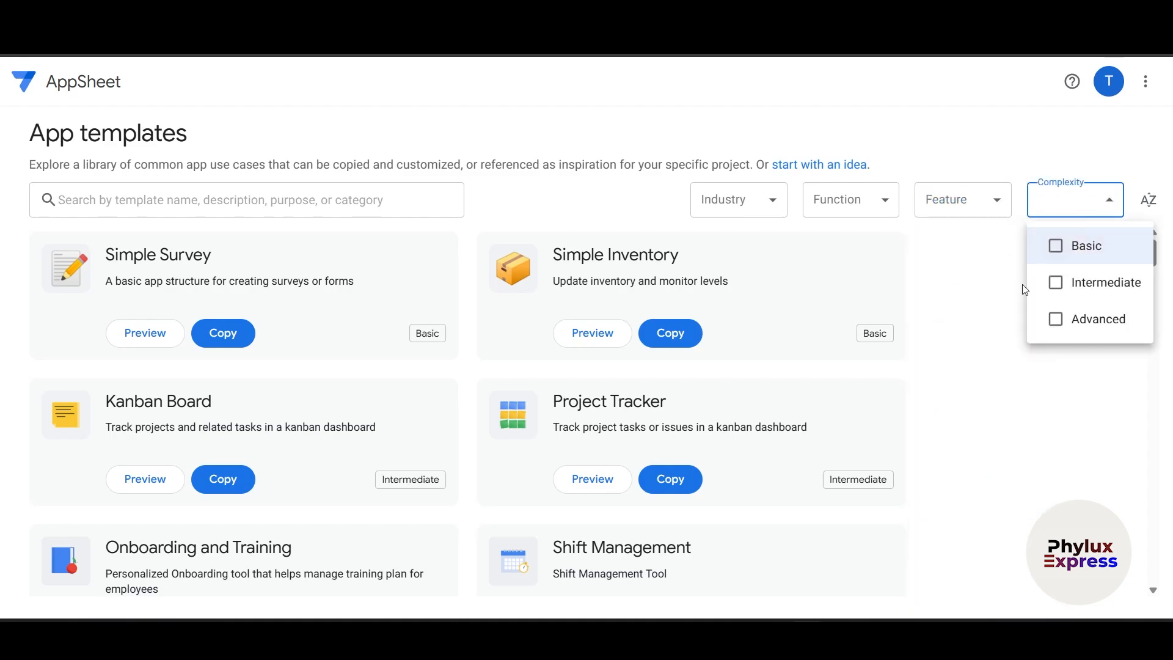
left_click(1102, 287)
left_click(1105, 322)
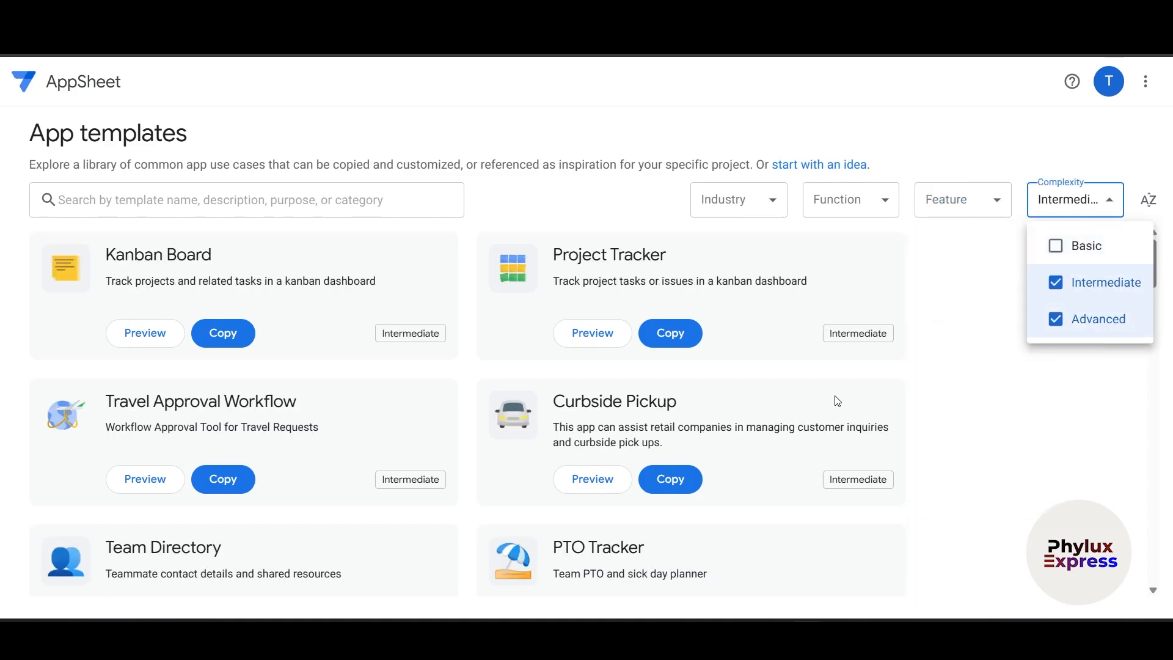
left_click(1098, 297)
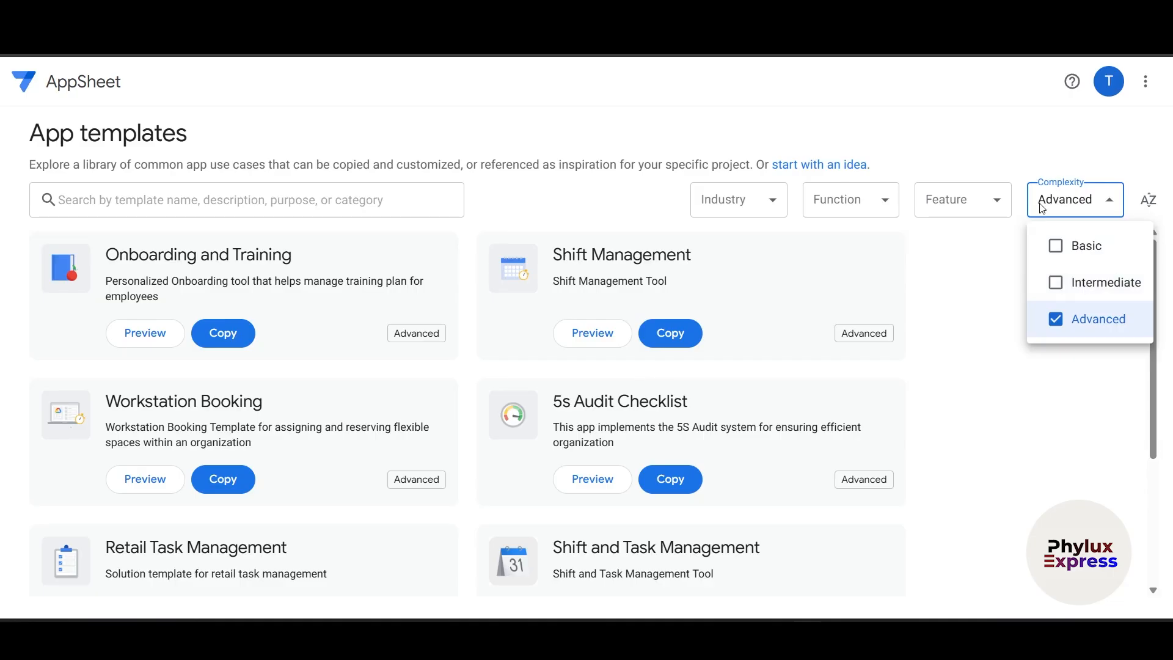
left_click(975, 386)
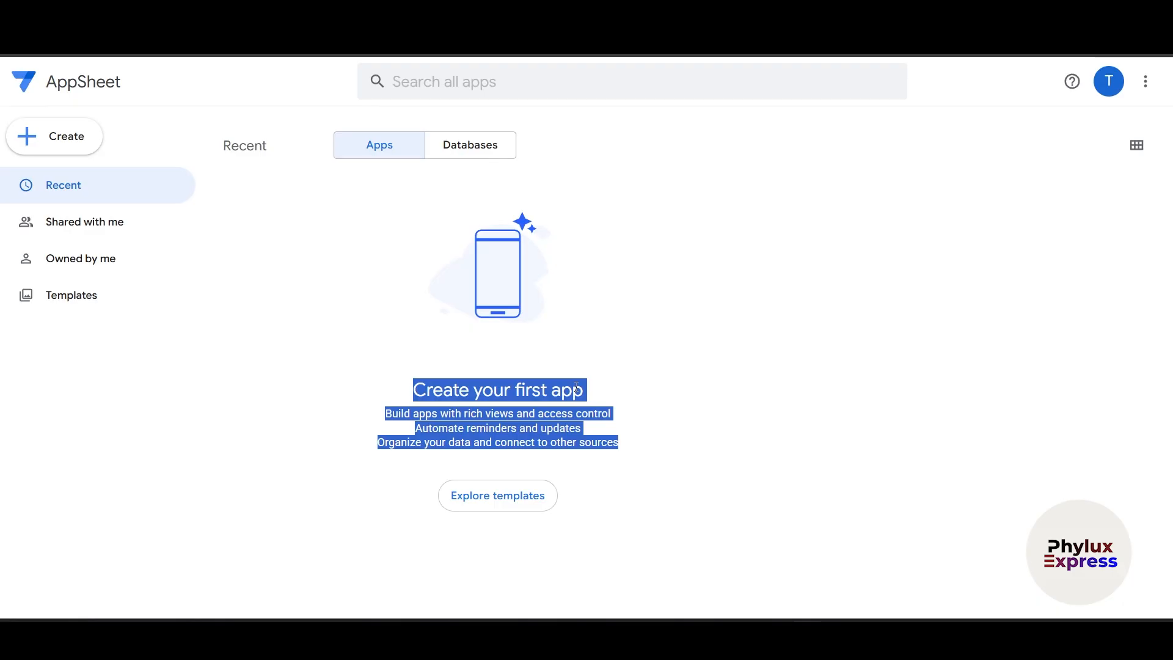
- Show the + Create menu with its App submenu options
left_click(317, 371)
left_click(71, 136)
mouse_move(189, 178)
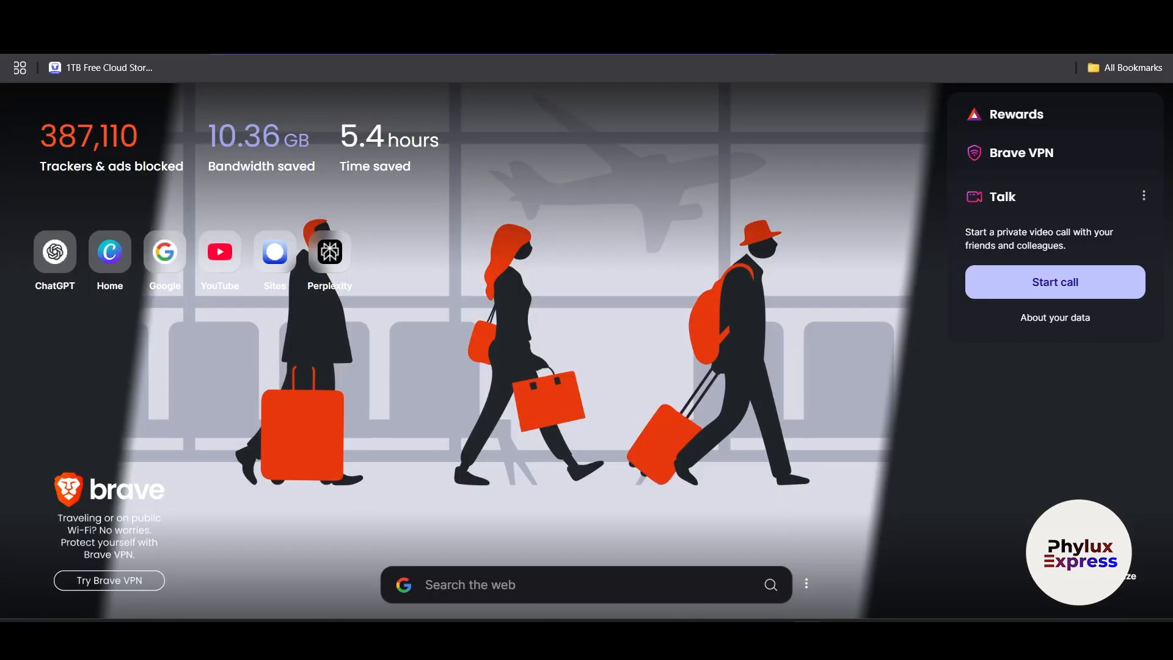
- Search Google for 'google sheet' from a new Brave tab
type("go")
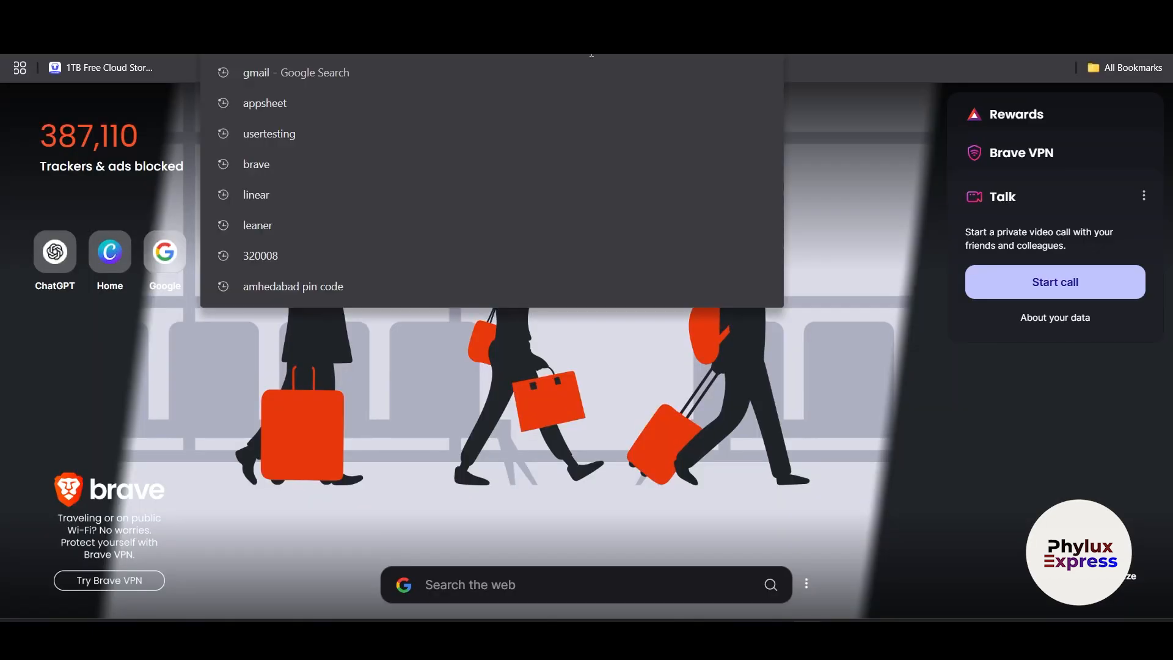
type("ogle sheet")
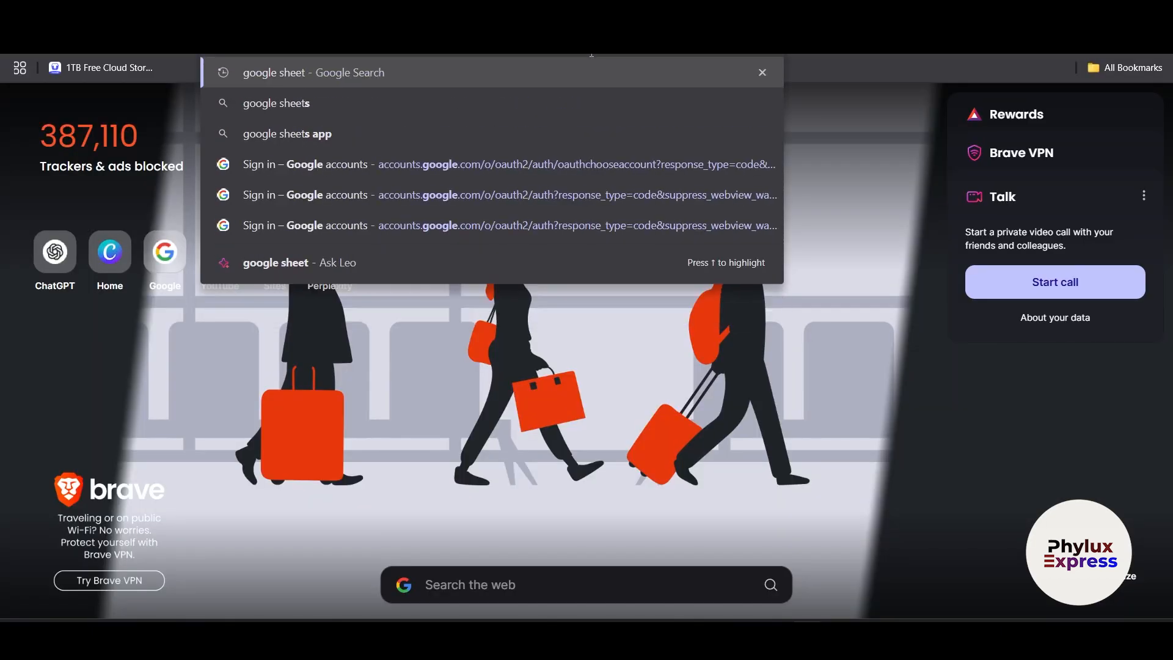
key("Return")
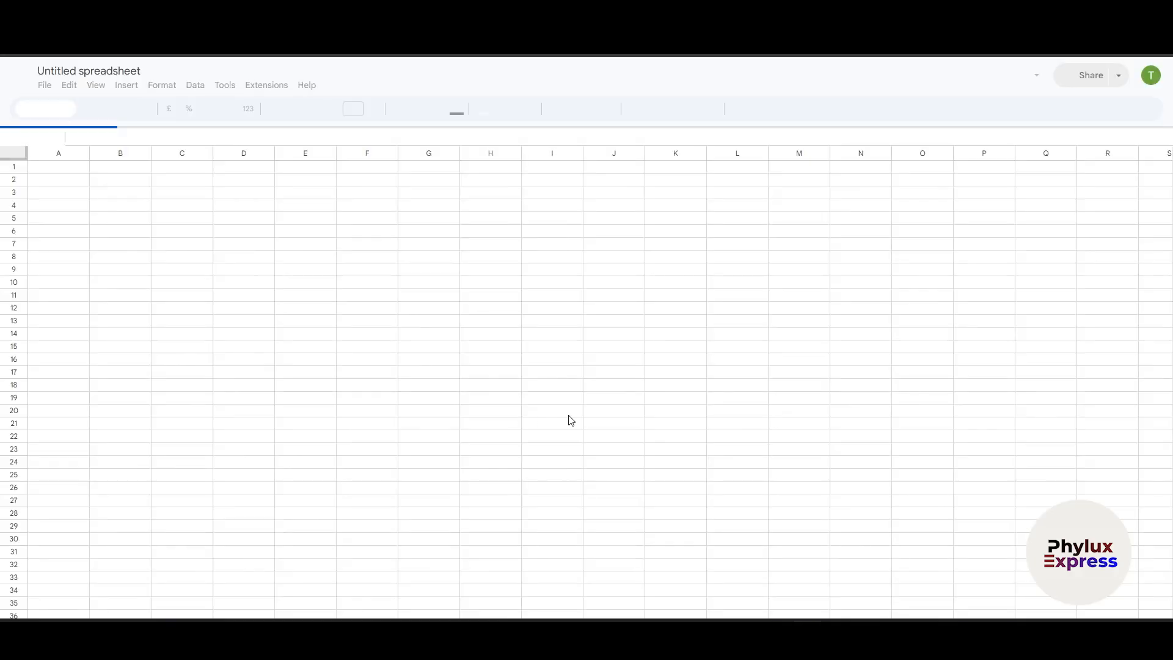
- Zoom in the sheet and rename the spreadsheet title to 'first app'
key("ctrl+plus")
key("ctrl+plus")
key("ctrl+plus")
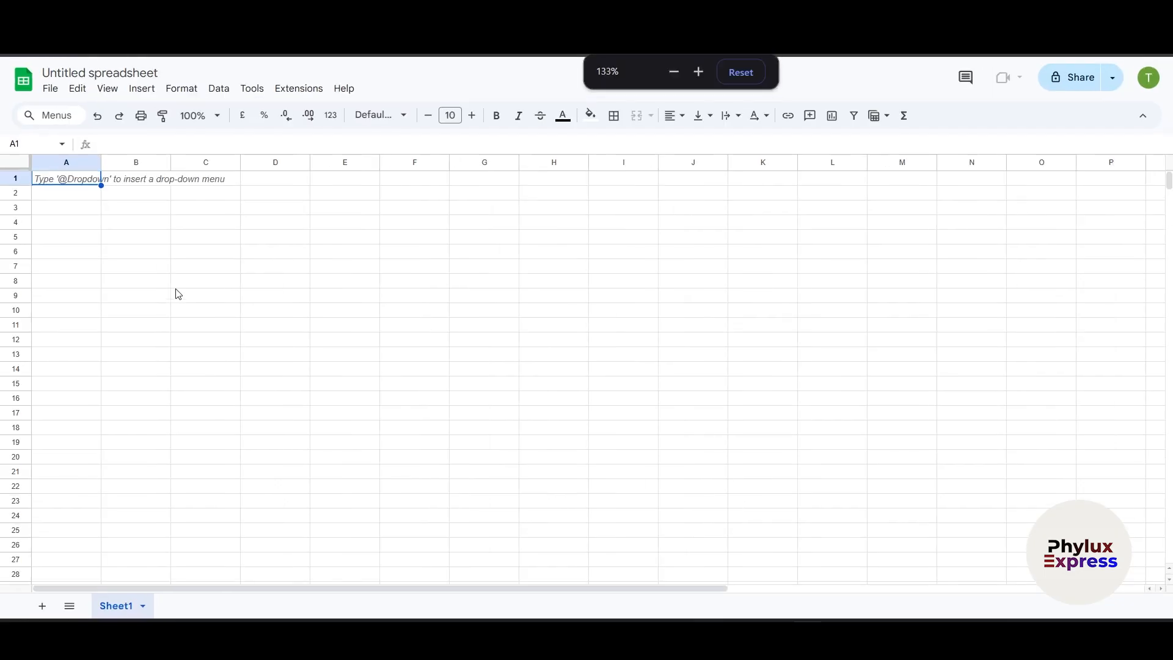
left_click(192, 81)
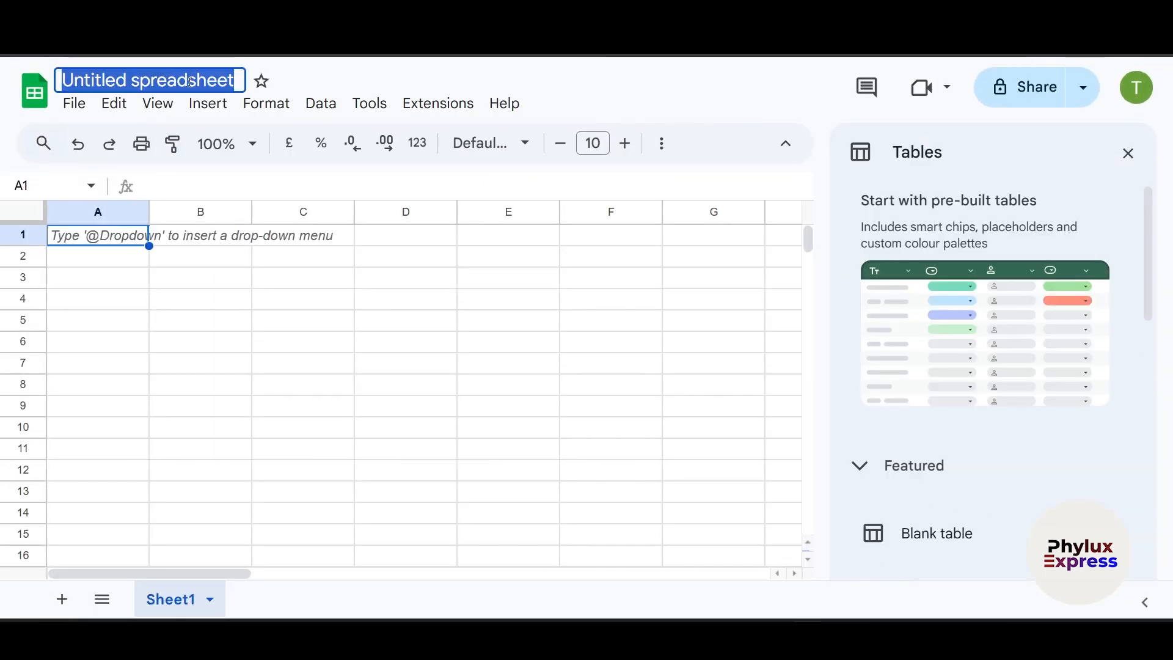
key("BackSpace")
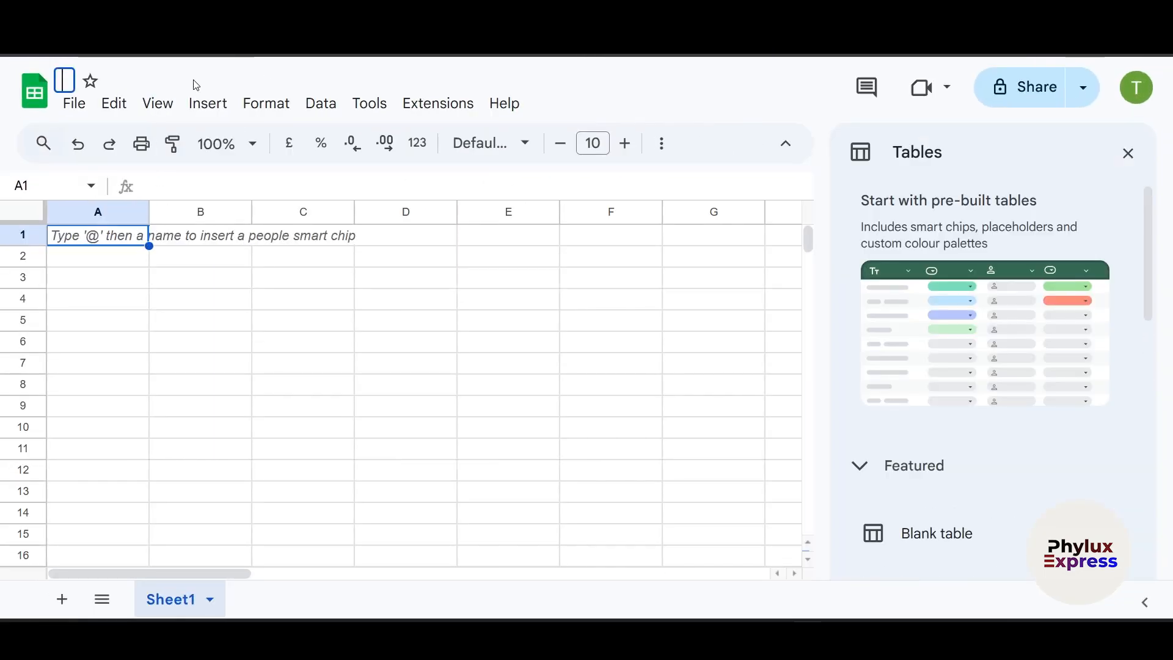
key("Return")
type("f")
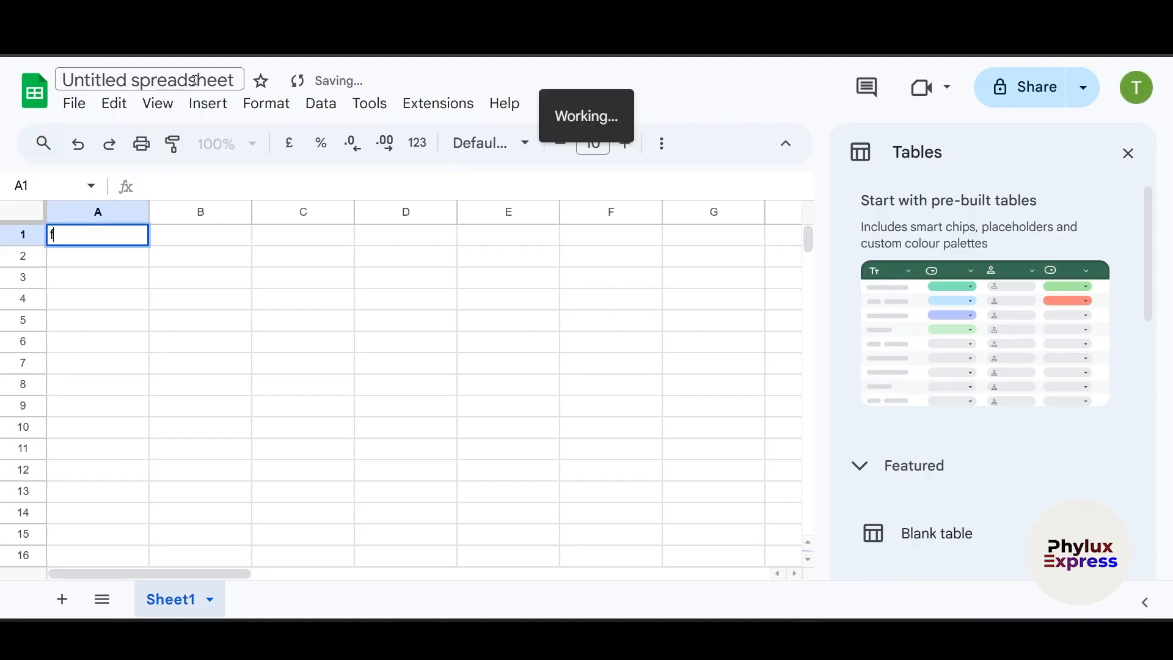
left_click(183, 80)
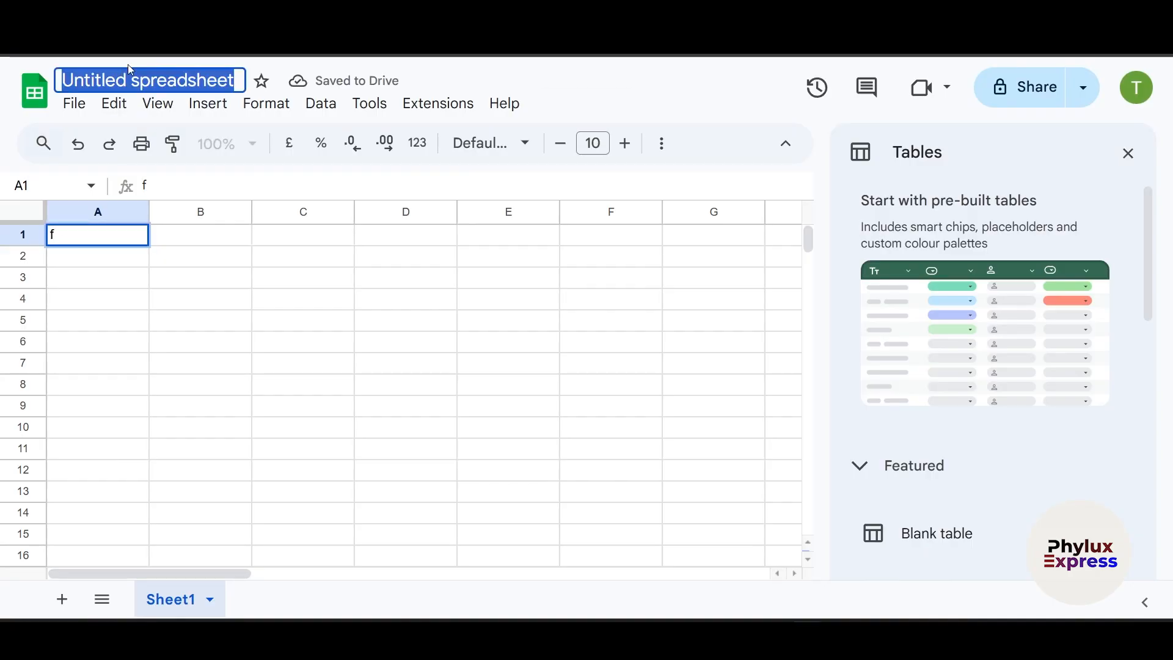
type("first app")
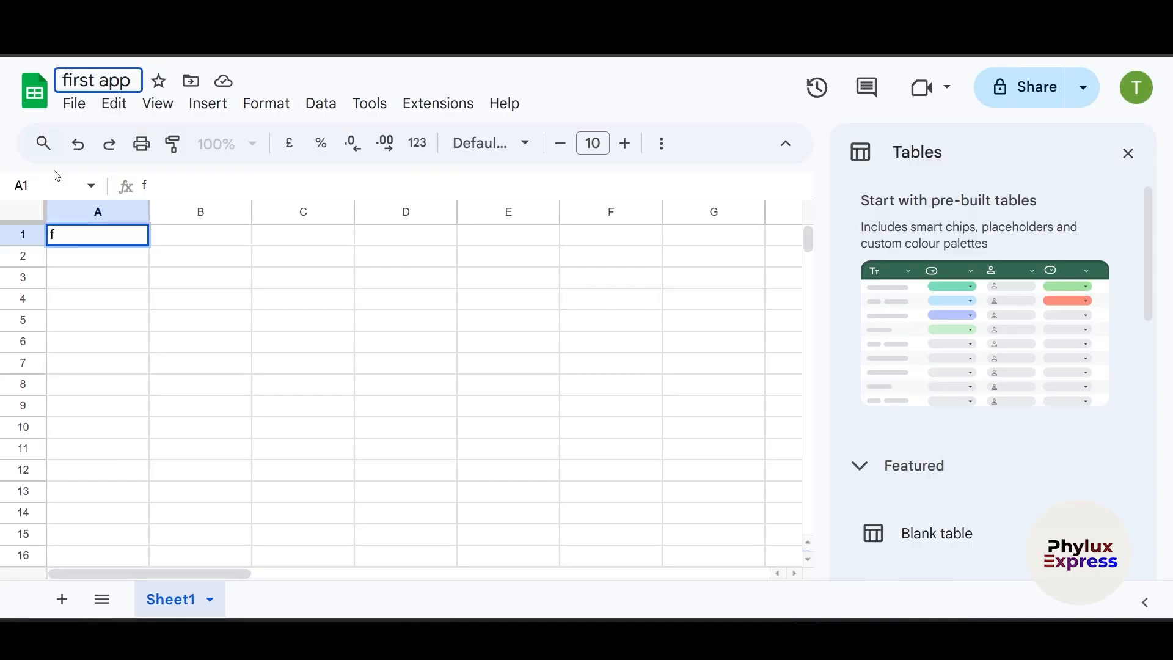
- Remove the stray letter from cell A1 so it is empty
double_click(81, 240)
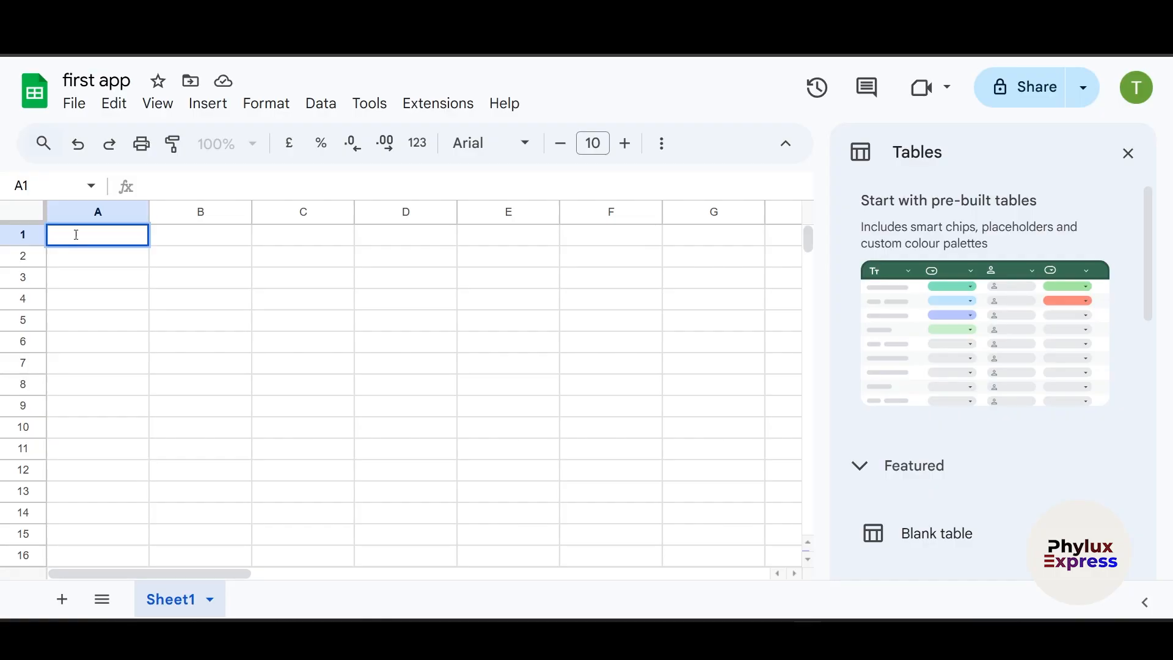
left_click(211, 300)
left_click(123, 235)
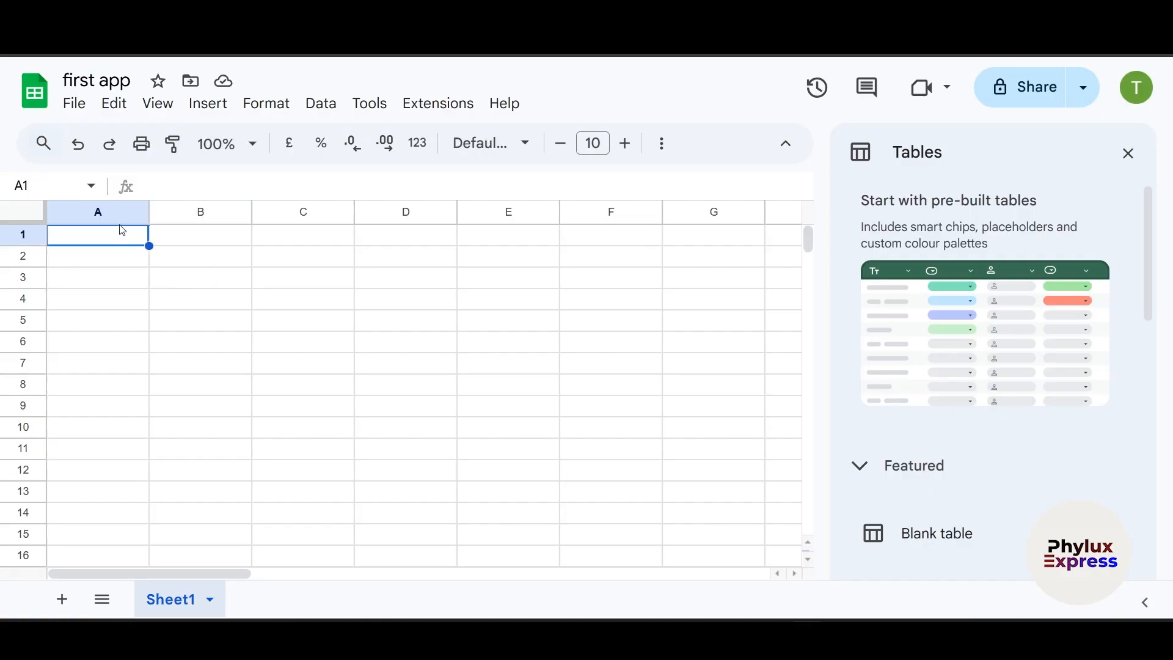
- Enter 'name' in A1 and 'department' in A2, clearing the misplaced text in B1
type("name")
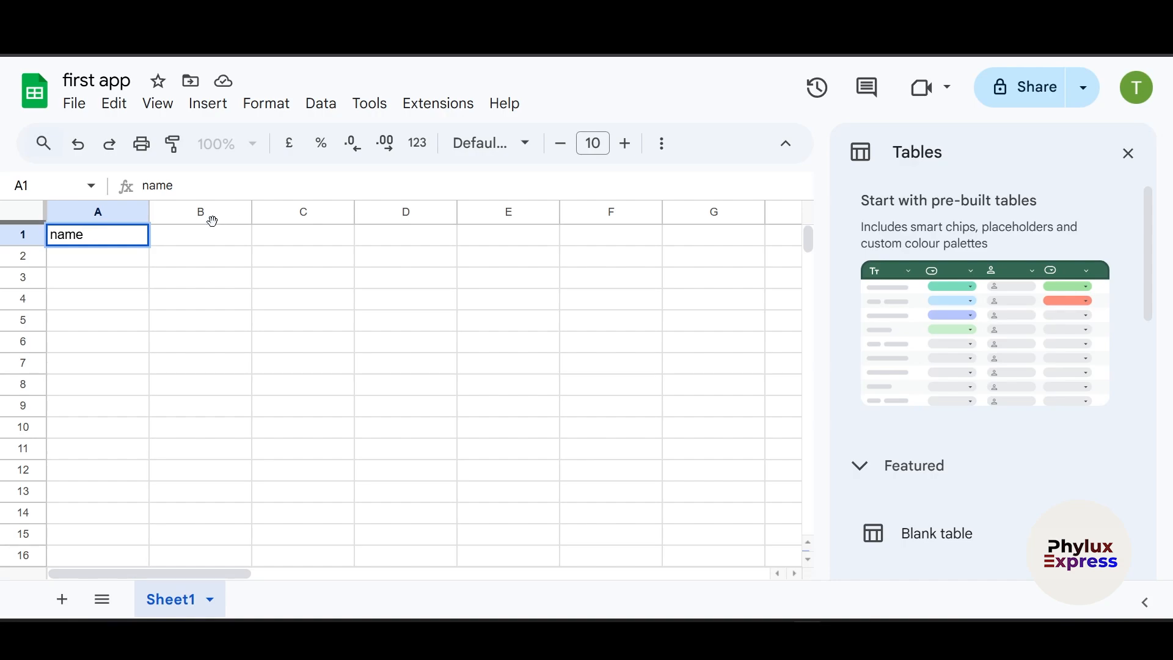
left_click(196, 244)
type("d")
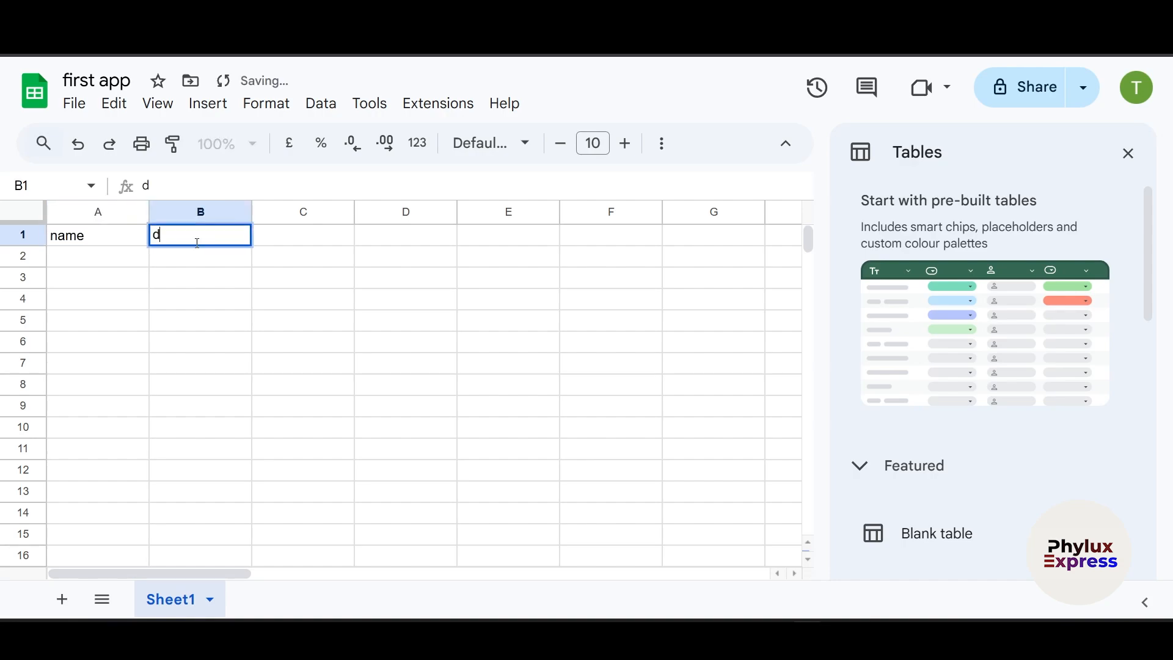
type("epar")
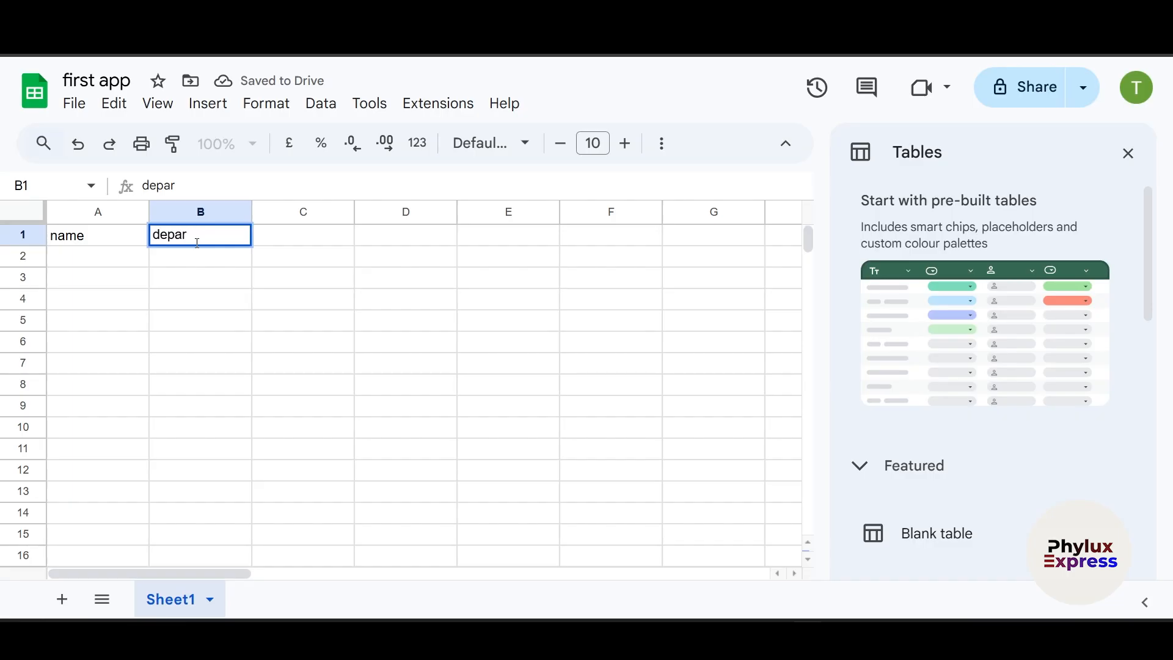
double_click(201, 236)
key("BackSpace")
left_click(100, 258)
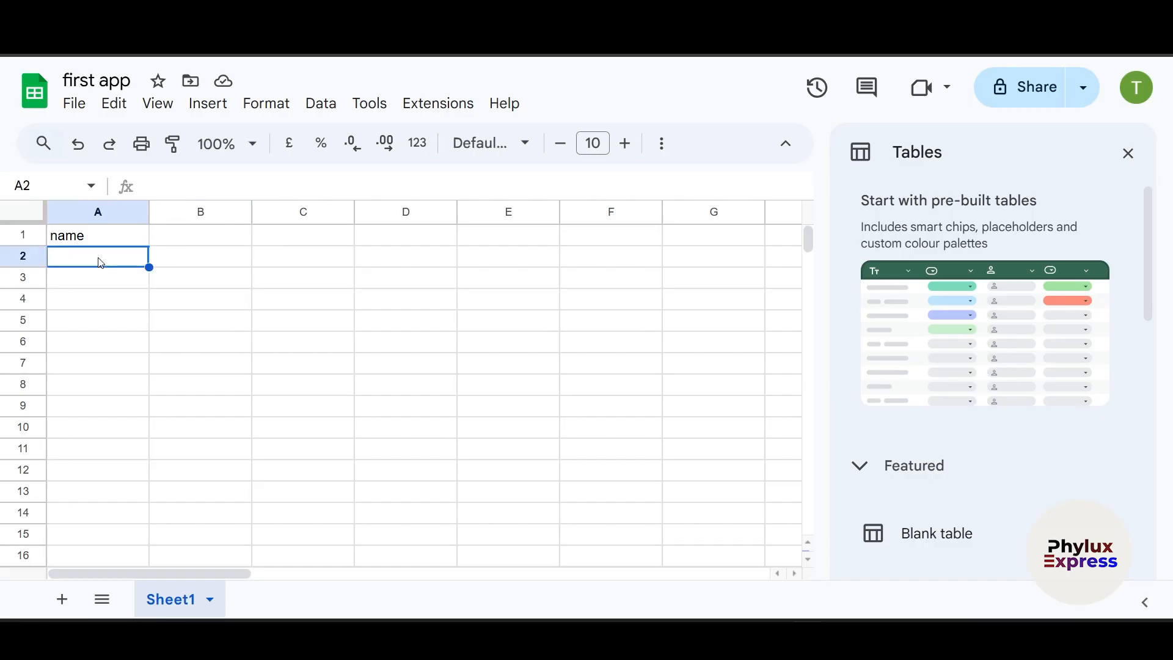
type("depar")
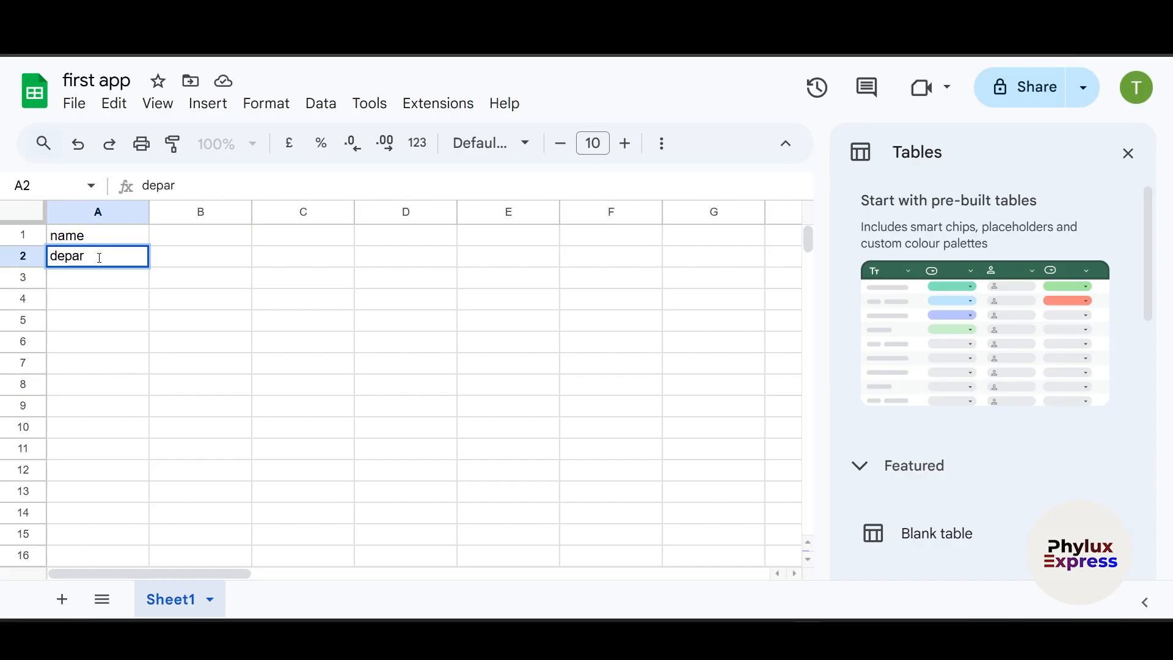
type("tment")
- Add 'phone number', 'email' and 'profile picture url' in cells A3 to A5
left_click(118, 286)
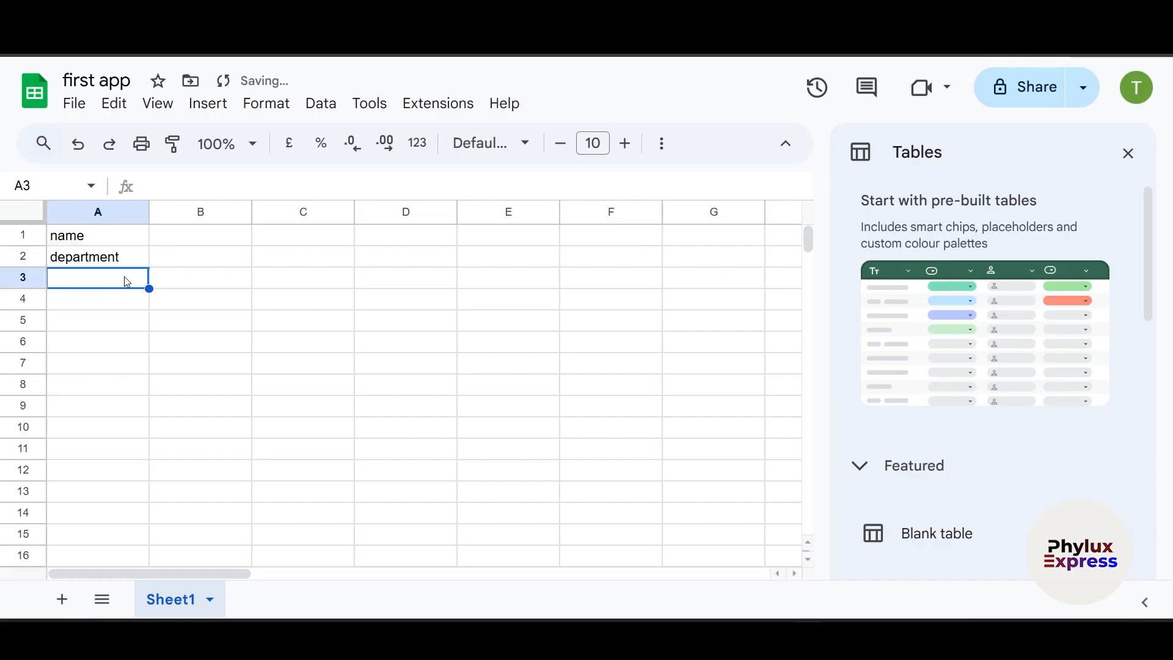
type("phone n")
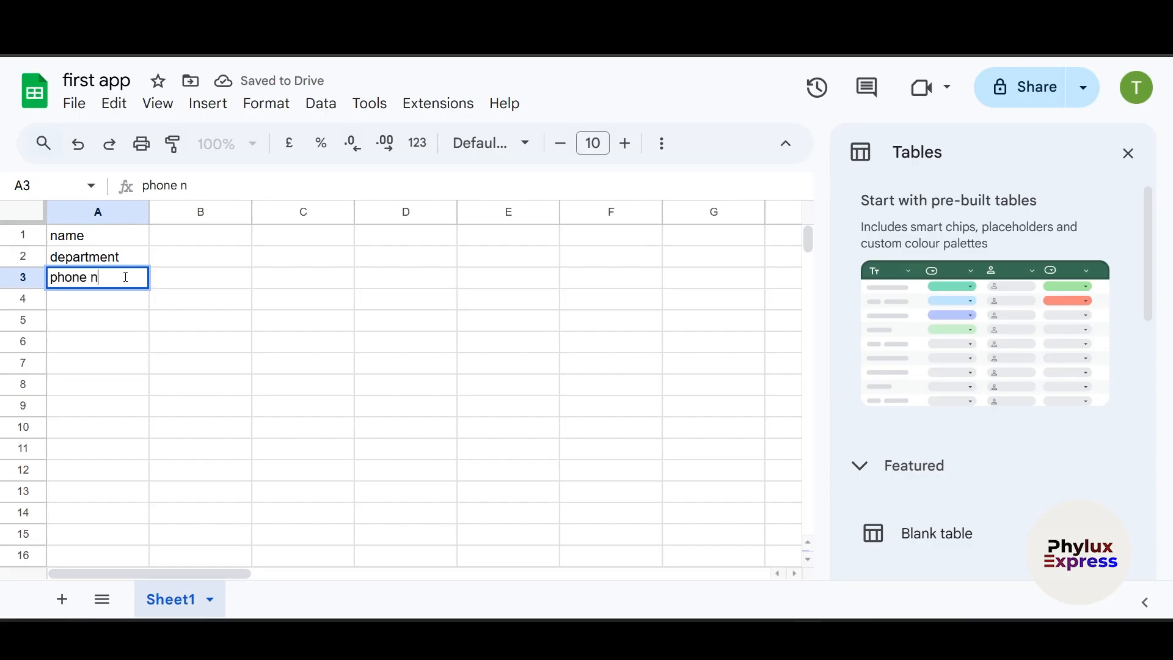
type("umber")
left_click(110, 300)
type("email")
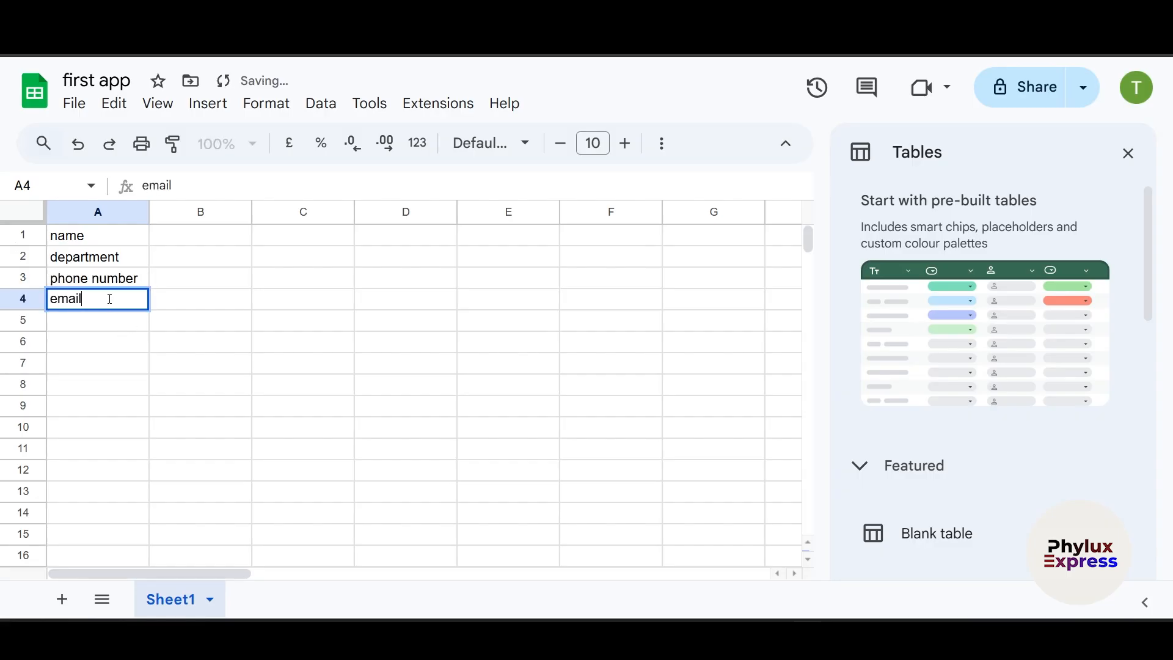
left_click(103, 324)
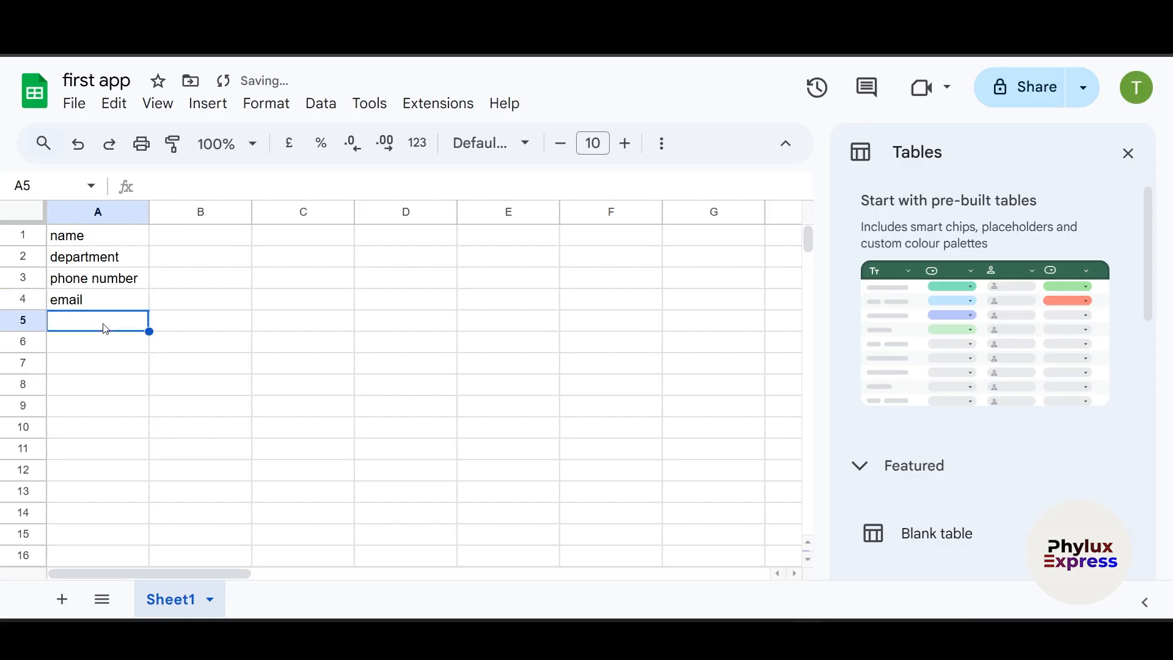
type("profile pic")
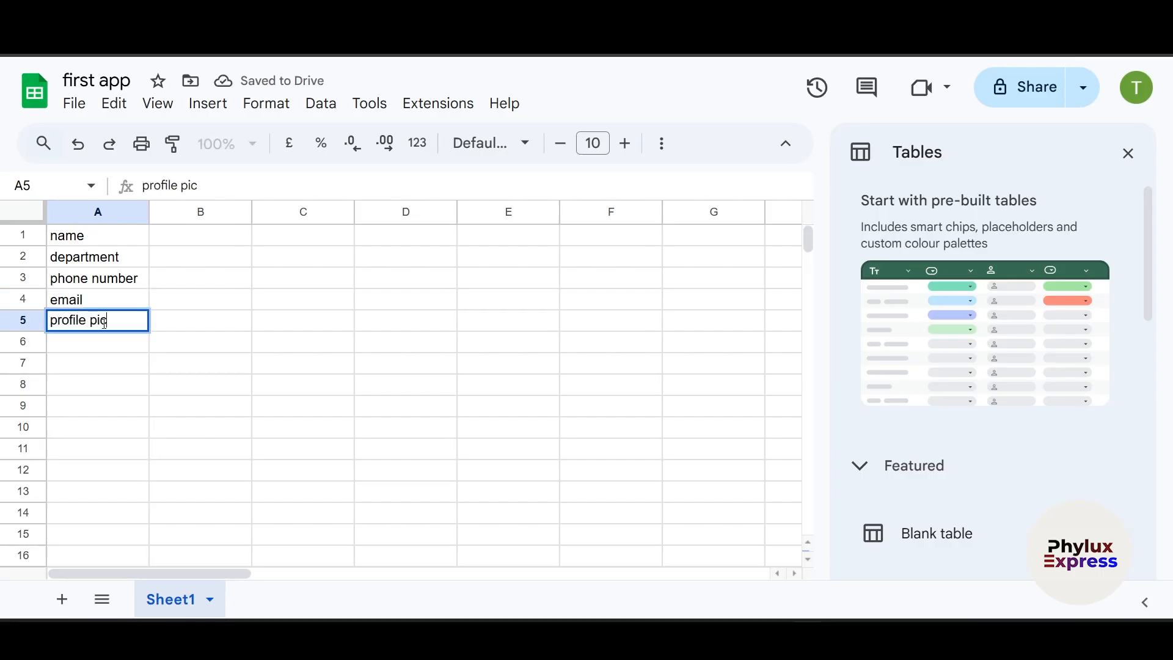
type("ture url")
- Widen column A to fit the longest label, 'profile picture url'
left_click_drag(149, 212, 183, 208)
left_click(361, 307)
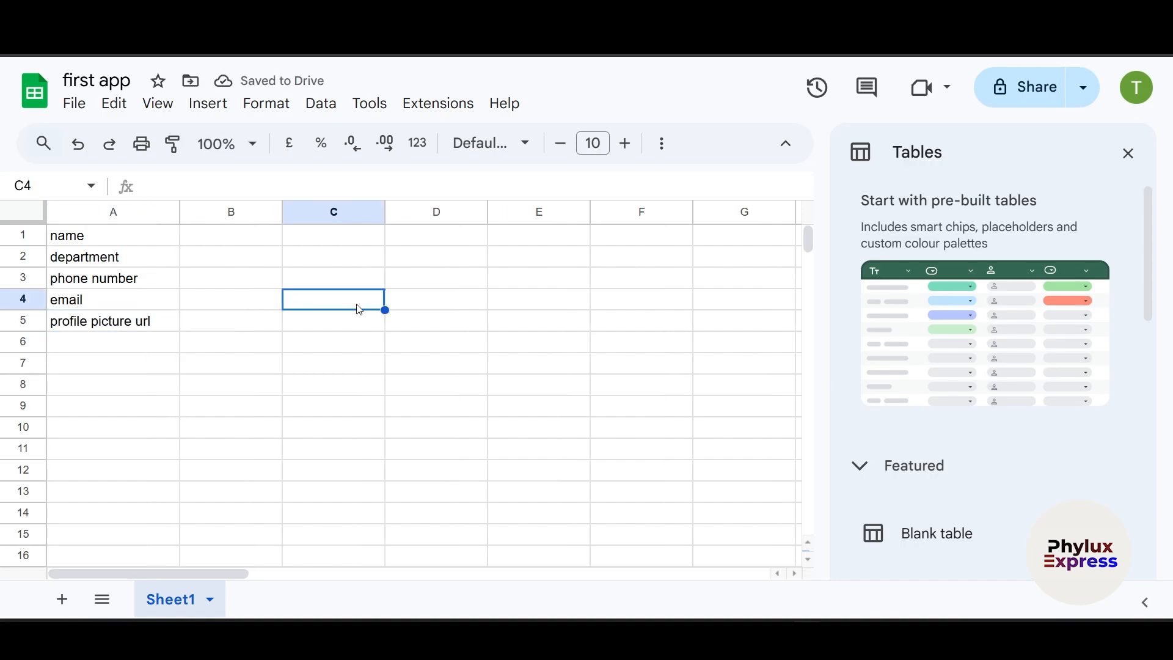
left_click(225, 240)
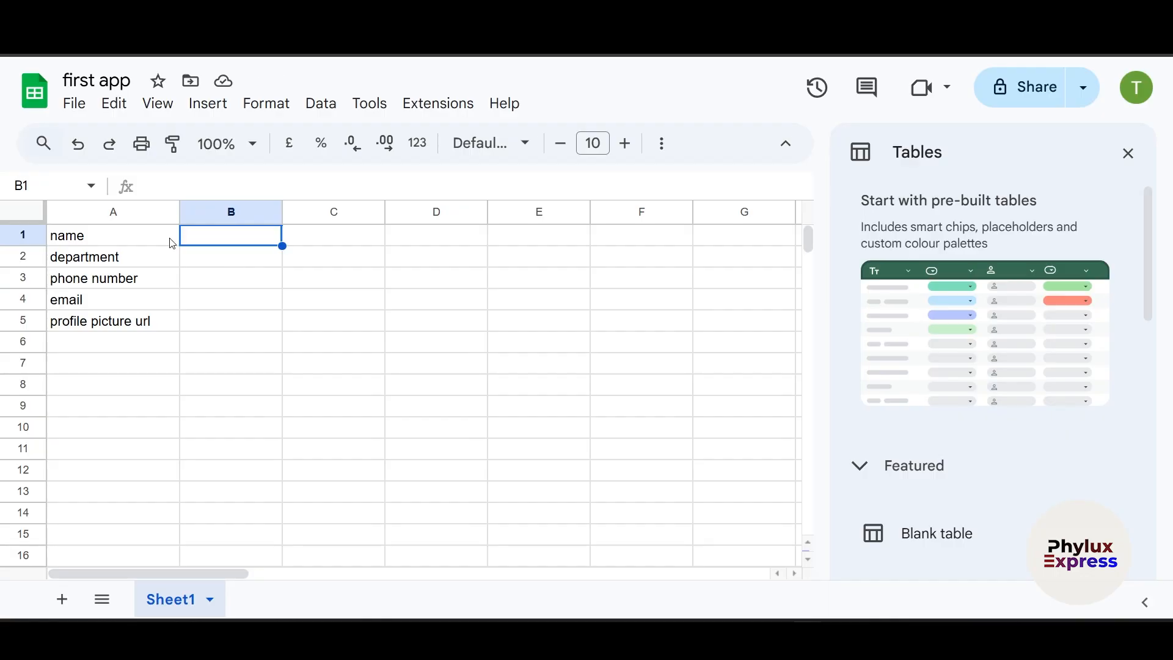
left_click(66, 235)
- Fill B2 to B4 with Maker, It and a phone number beside the labels
key("ctrl+c")
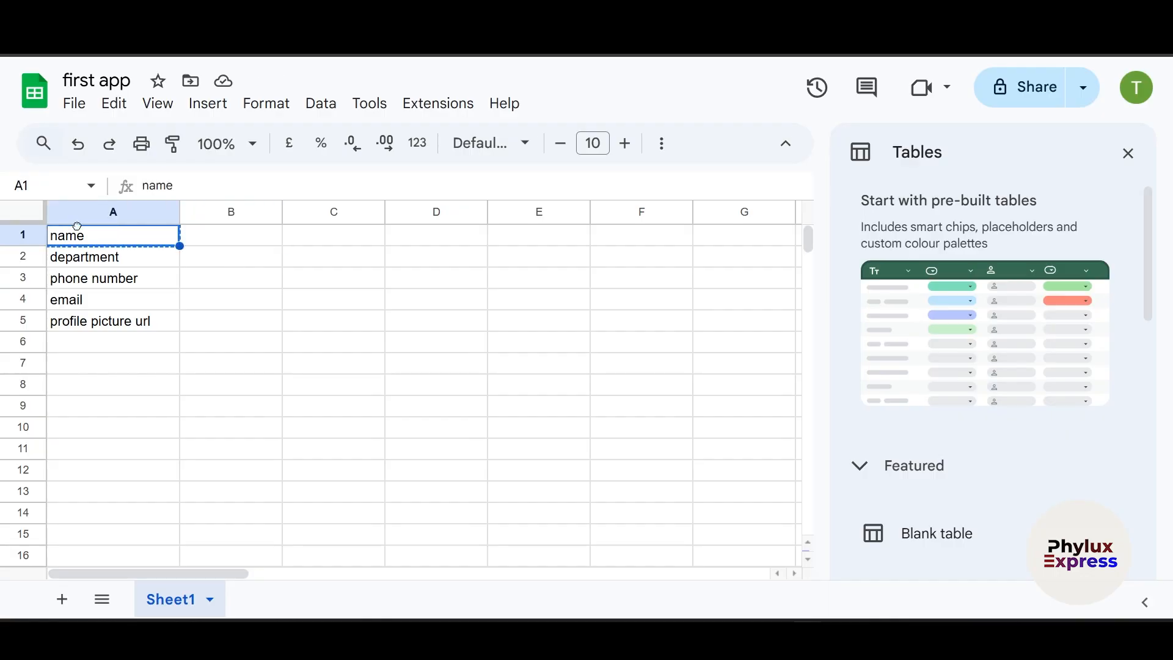
left_click_drag(147, 391, 119, 345)
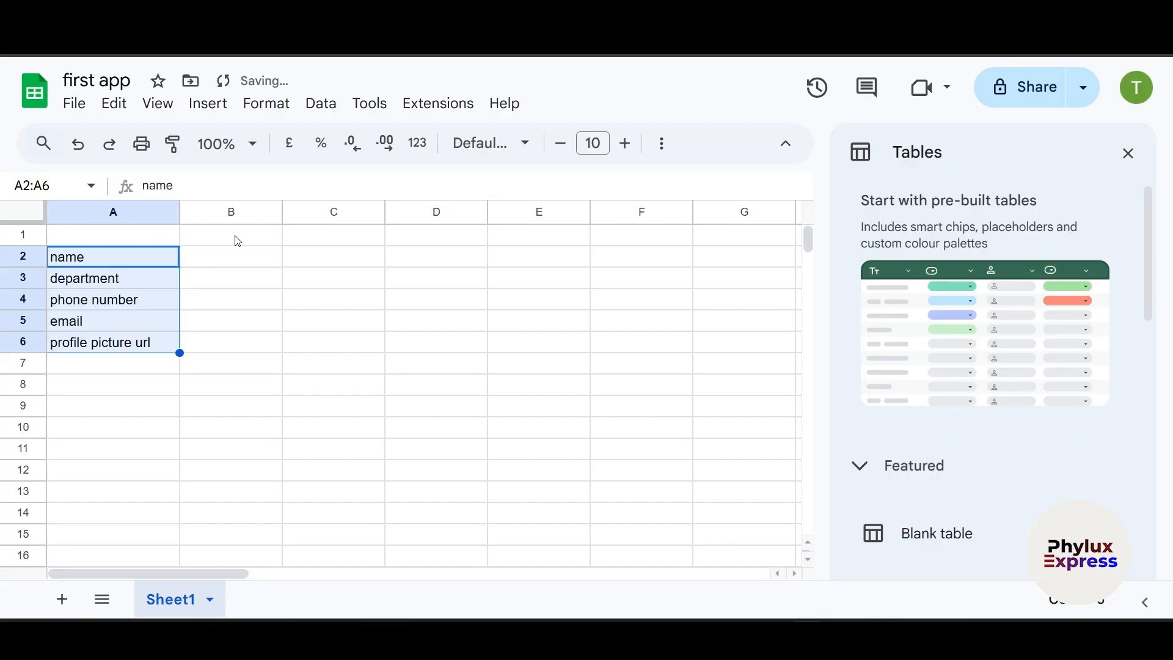
left_click(233, 266)
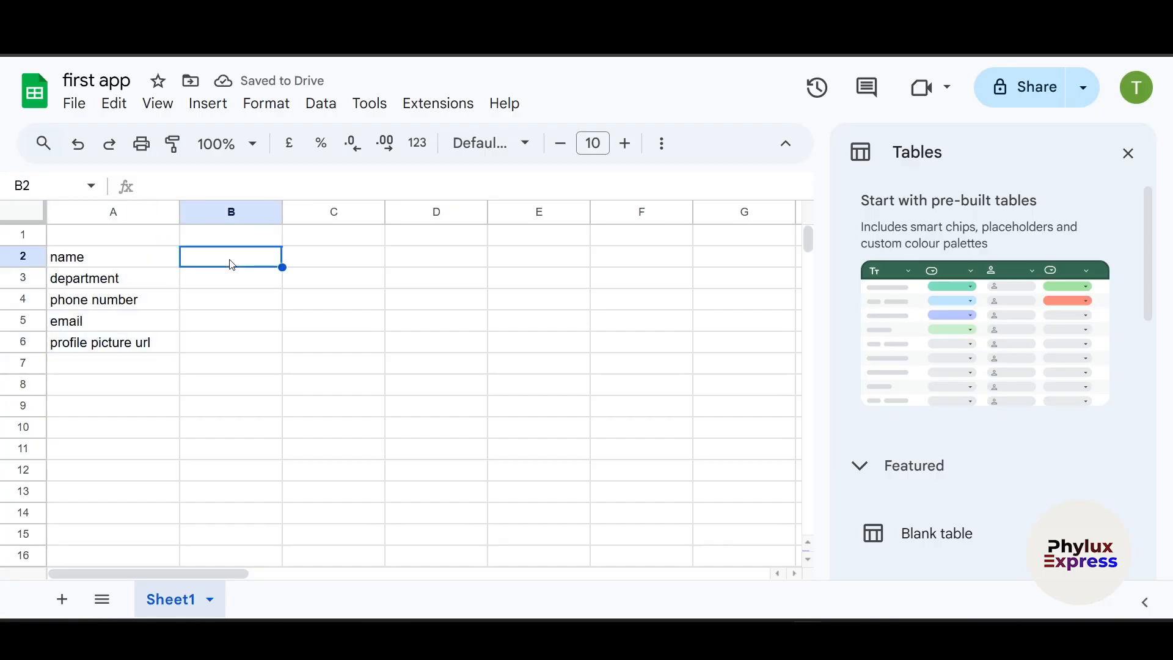
type("Maker")
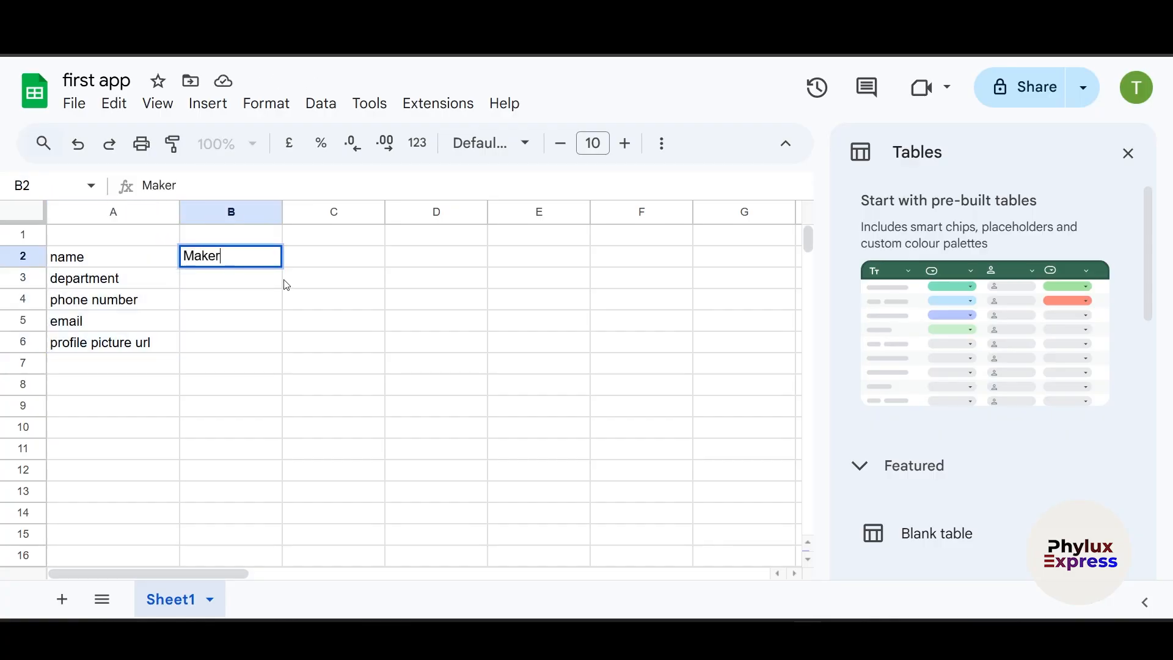
left_click(230, 280)
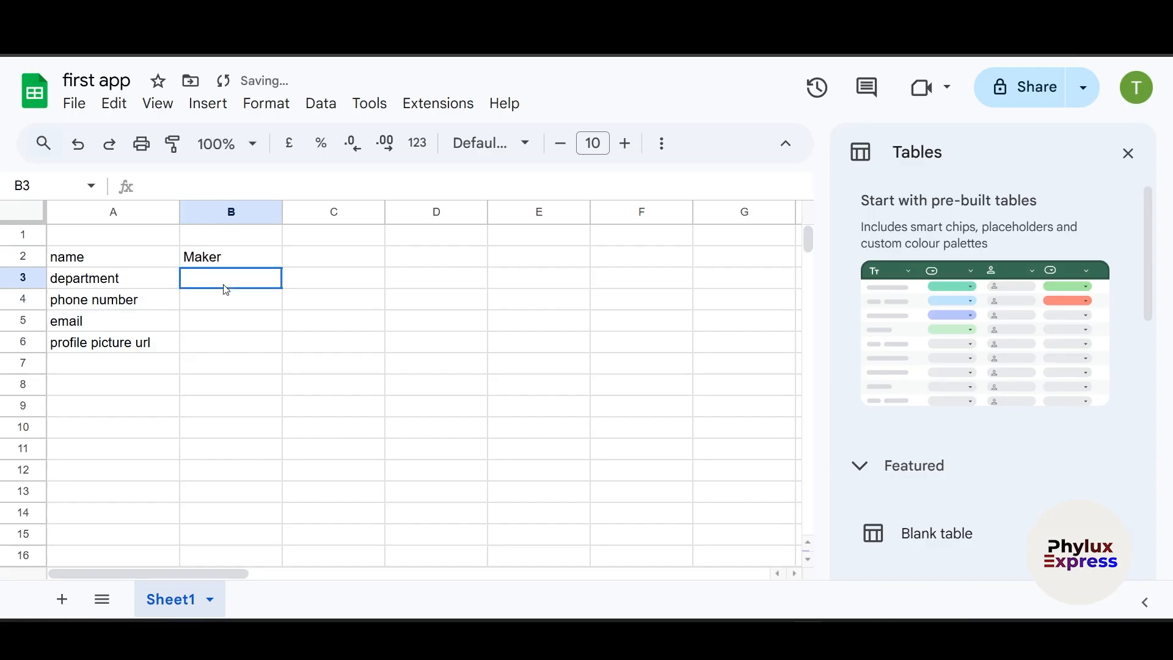
type("It")
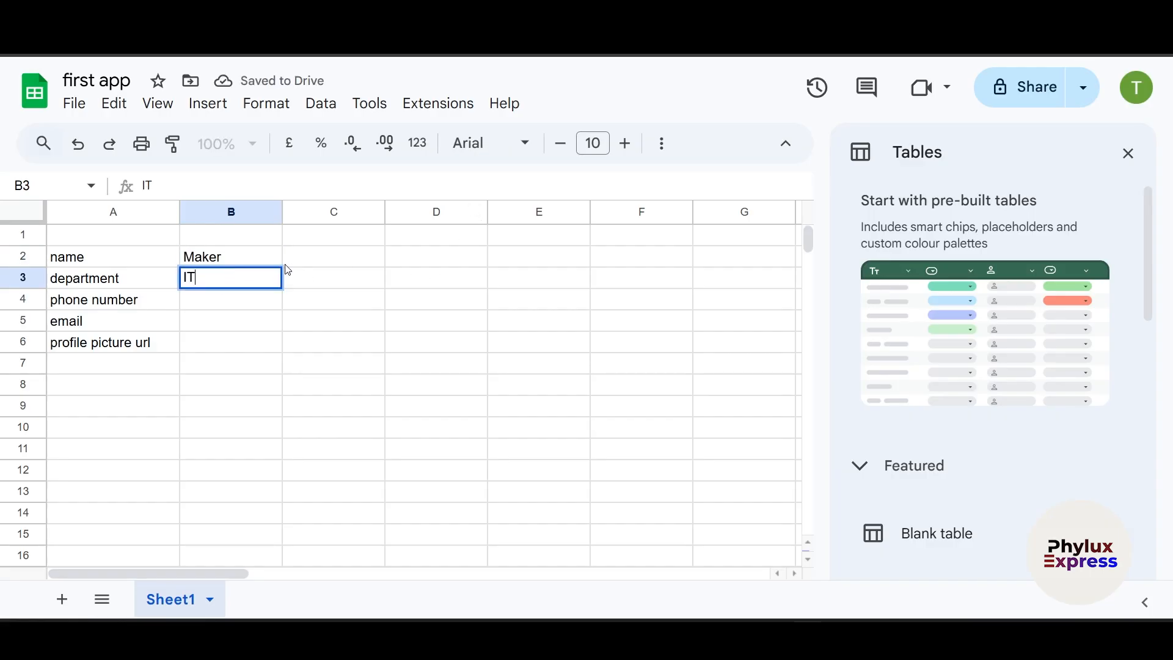
left_click(212, 304)
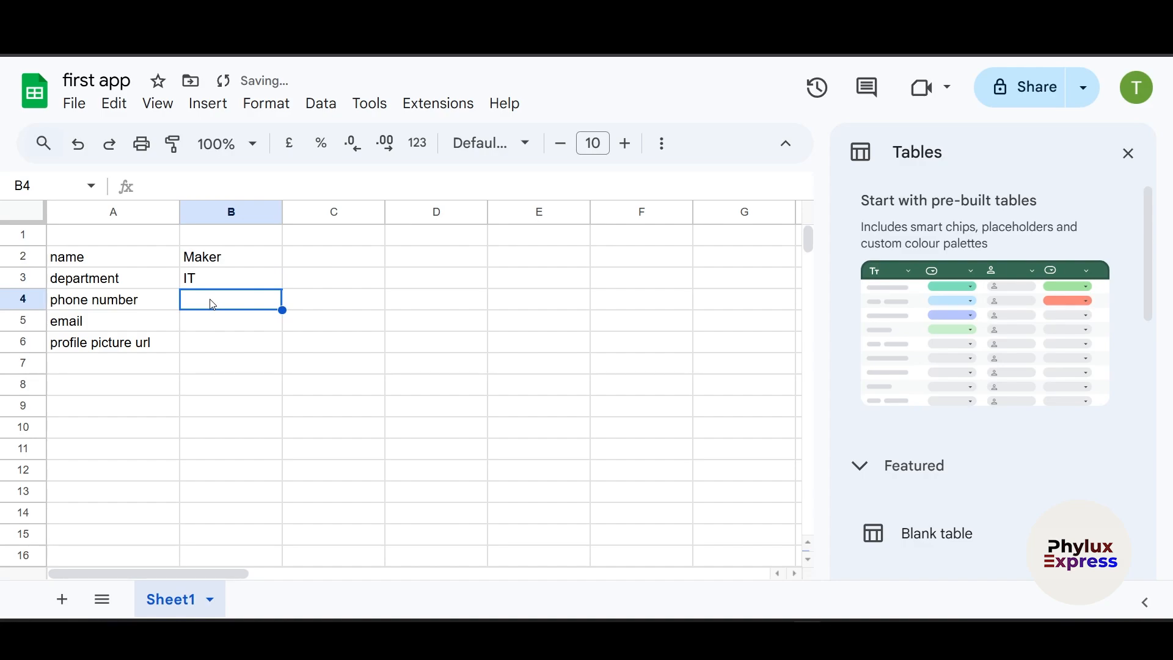
type("932773662")
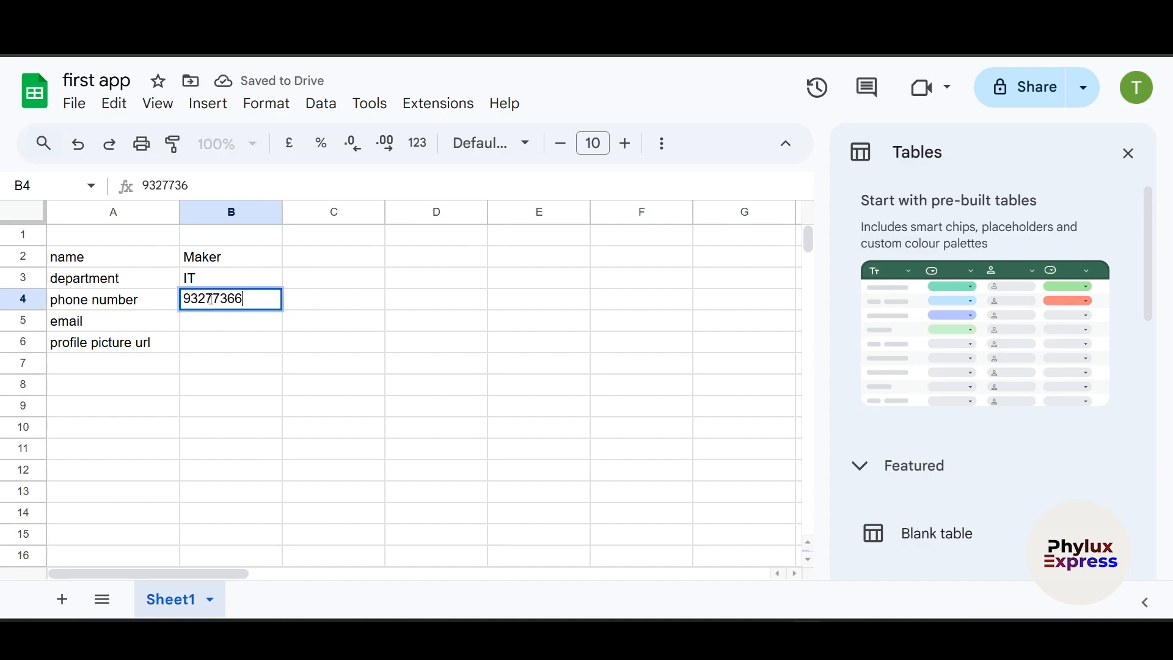
left_click(224, 320)
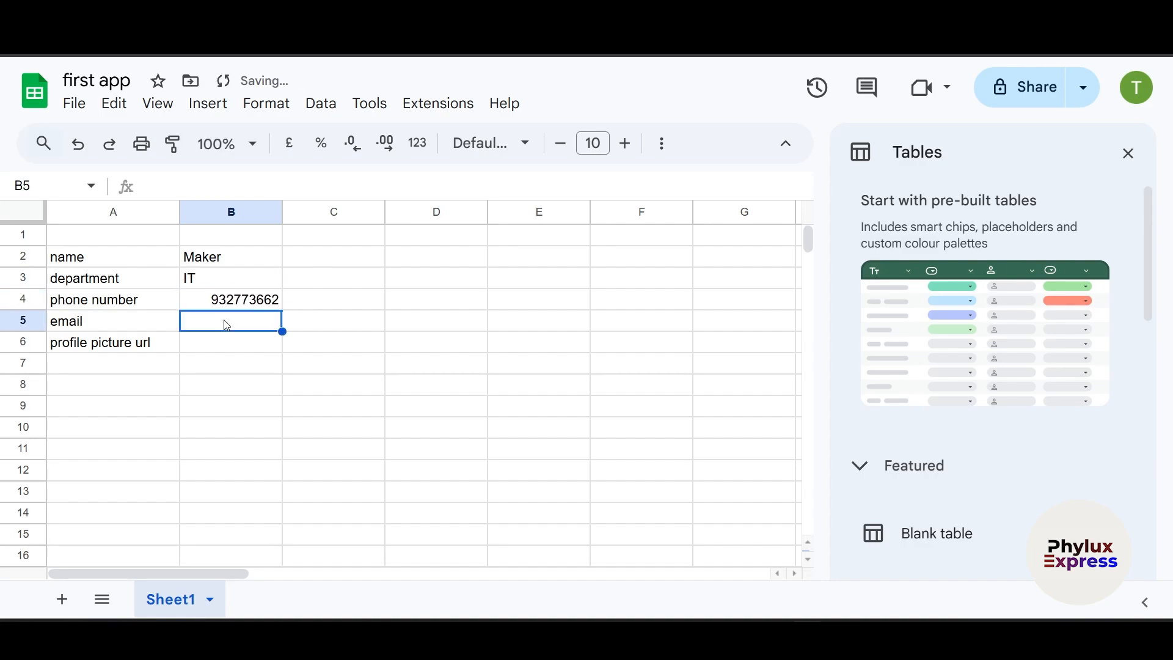
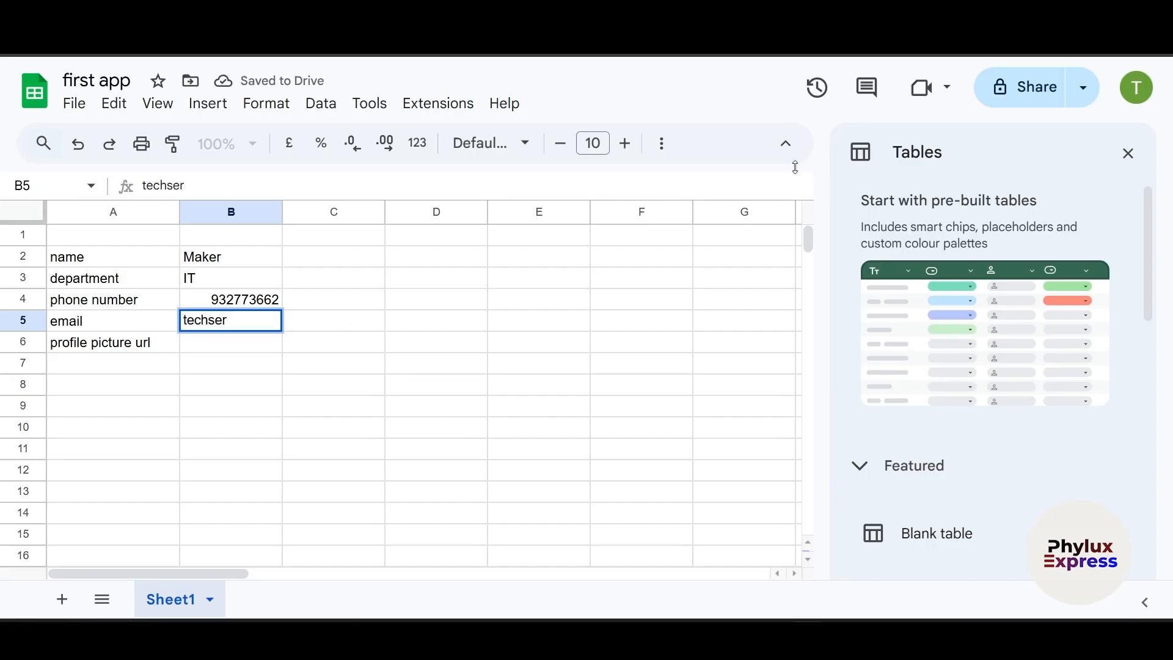
- Put the account e-mail address into B5 and commit it at normal row height
left_click(1136, 87)
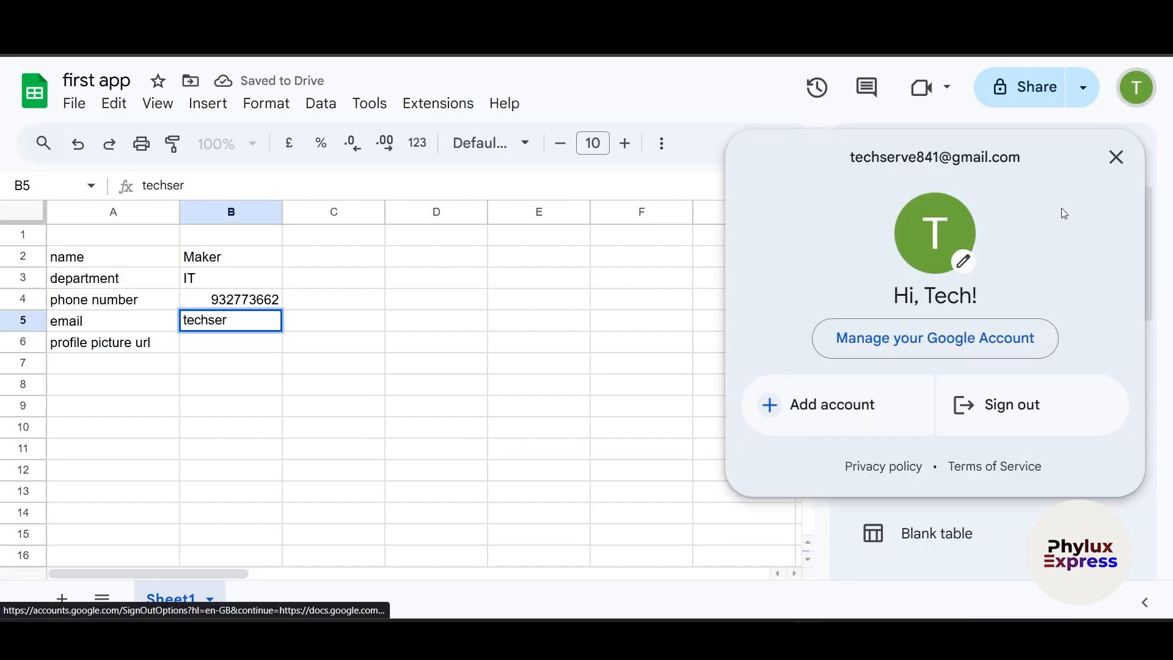
triple_click(966, 157)
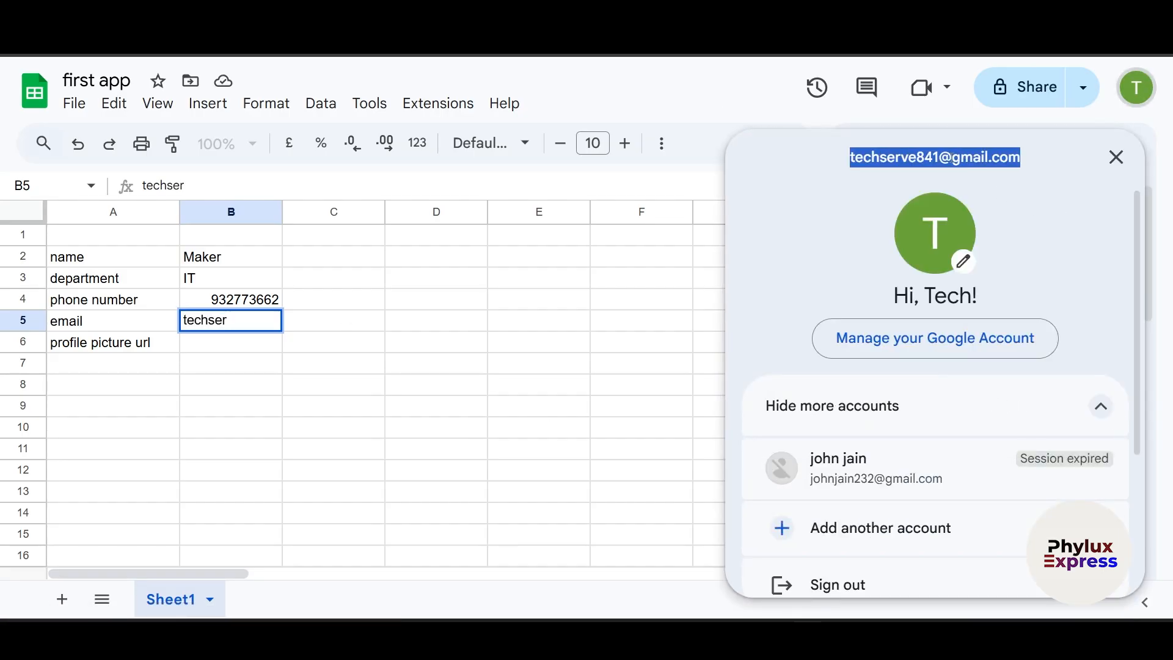
left_click_drag(230, 321, 182, 320)
key("ctrl+v")
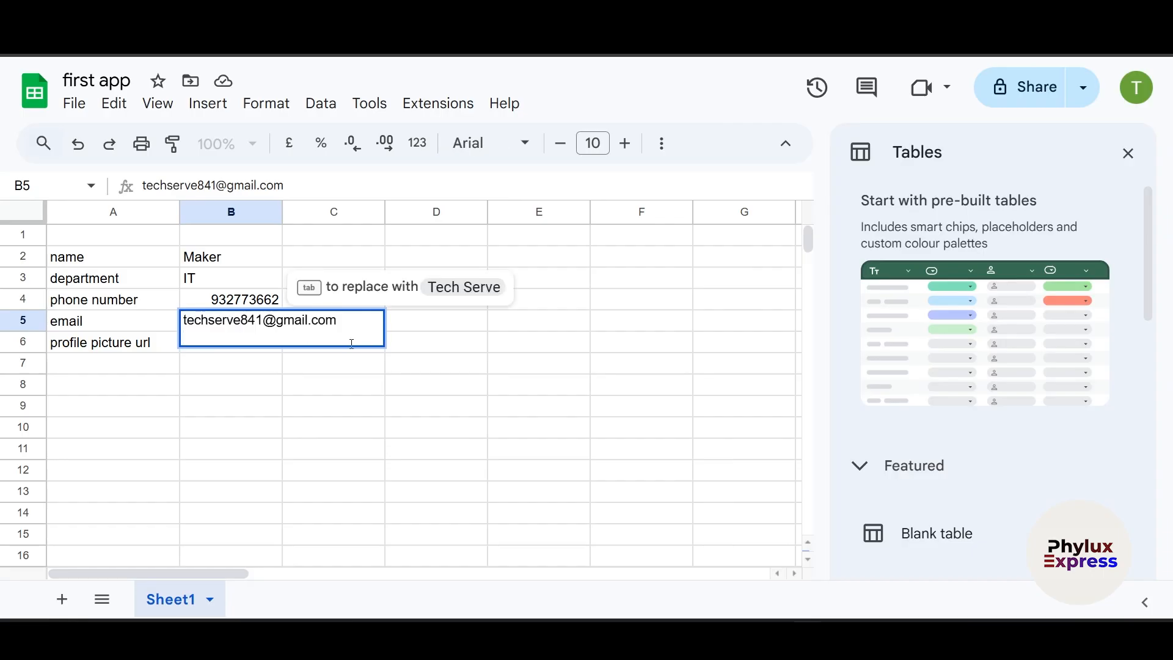
left_click_drag(281, 435, 280, 421)
left_click(274, 333)
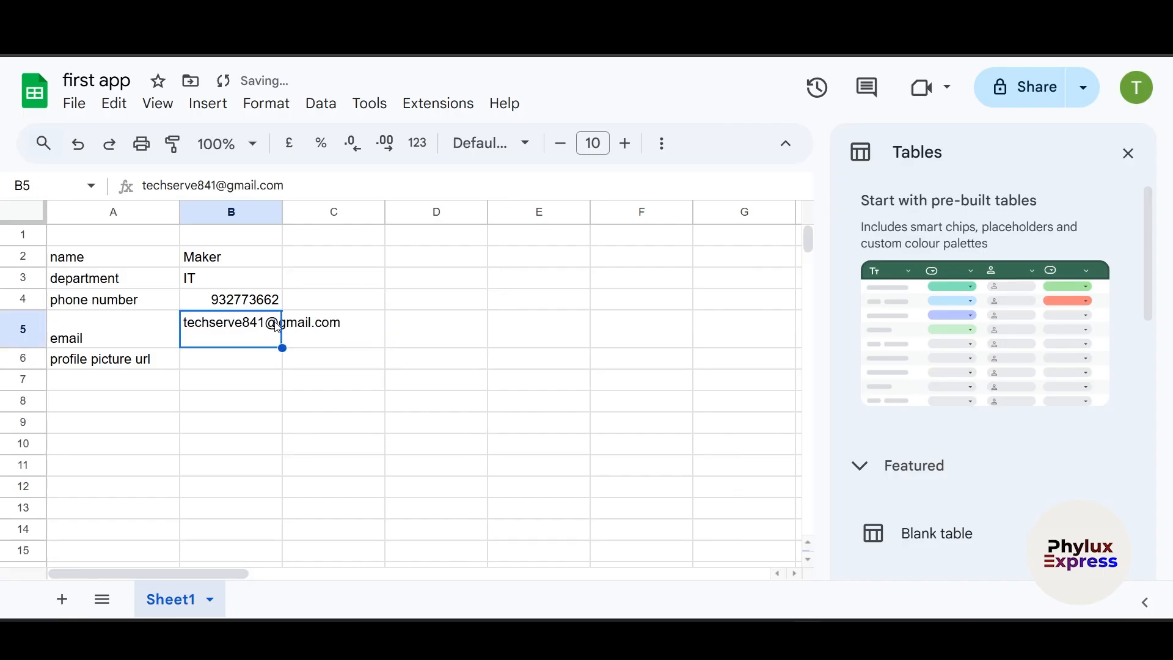
double_click(244, 333)
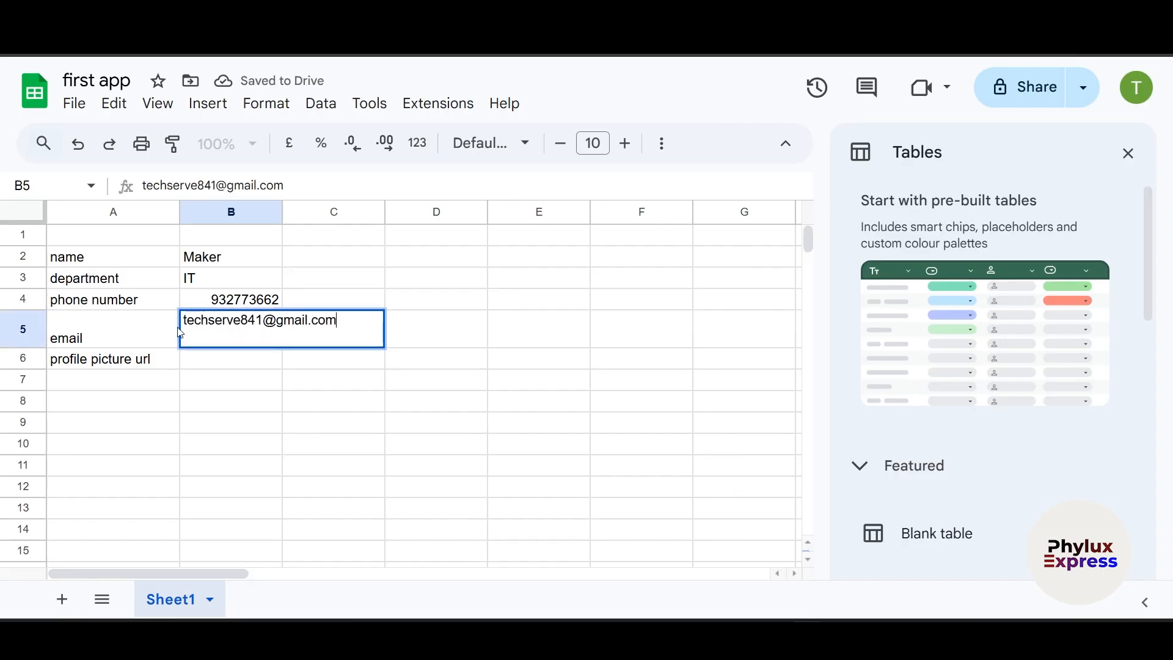
key("Return")
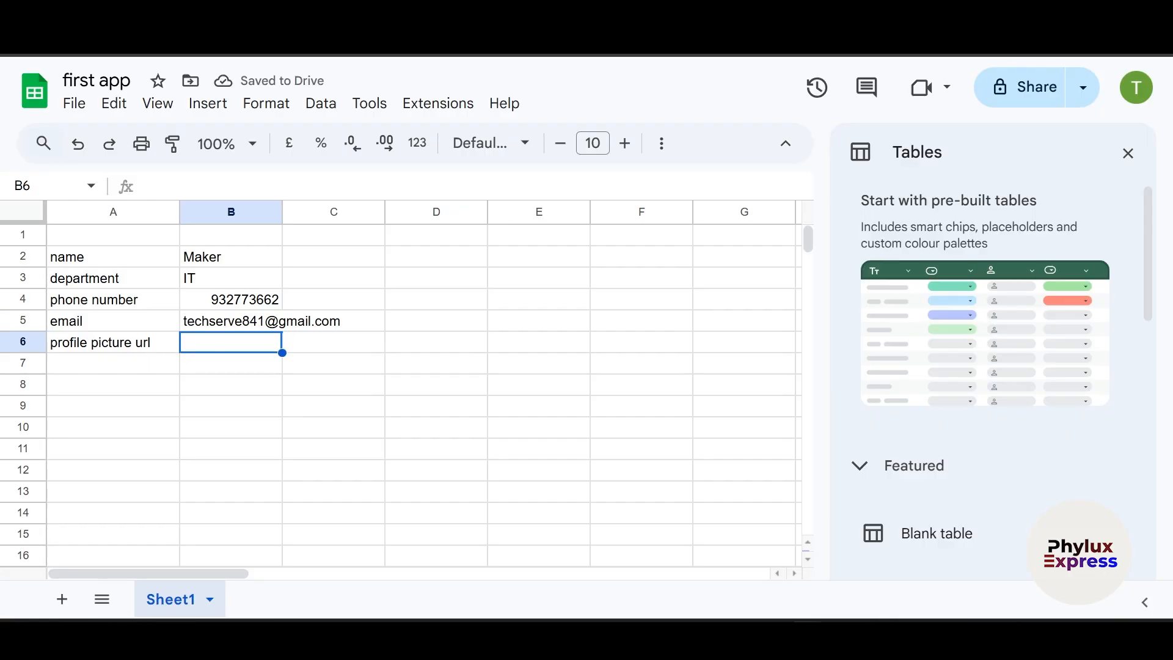
key("ctrl+t")
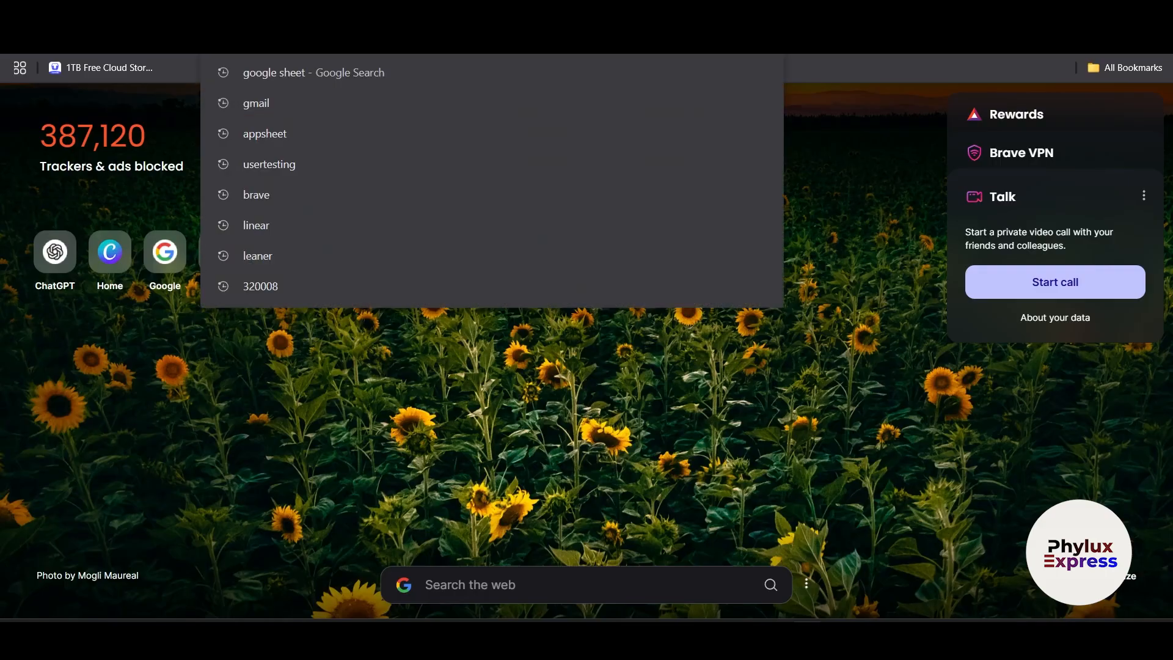
type("johny")
key("Return")
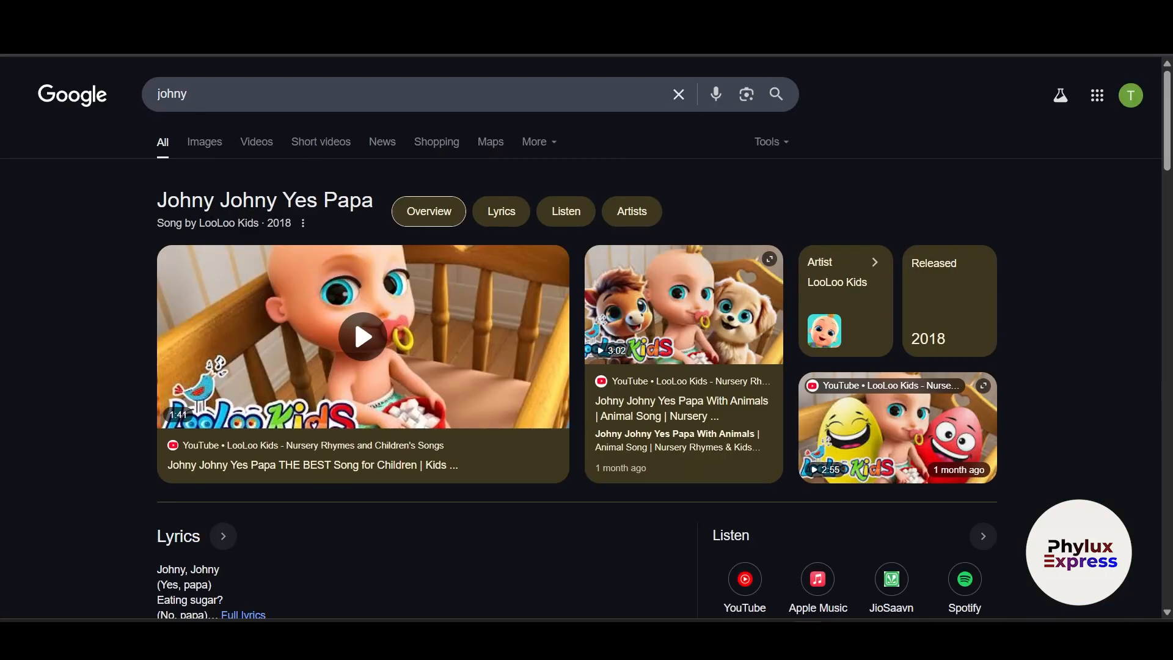
key("ctrl+l")
type("x")
key("Return")
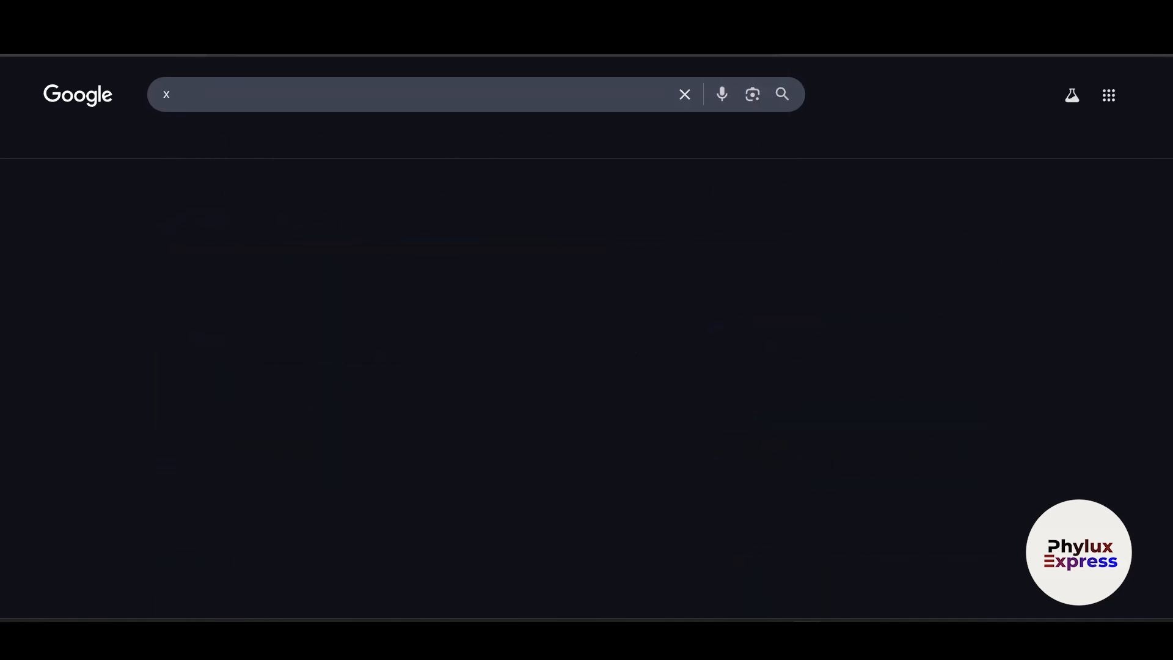
left_click(392, 54)
type("e")
left_click(82, 250)
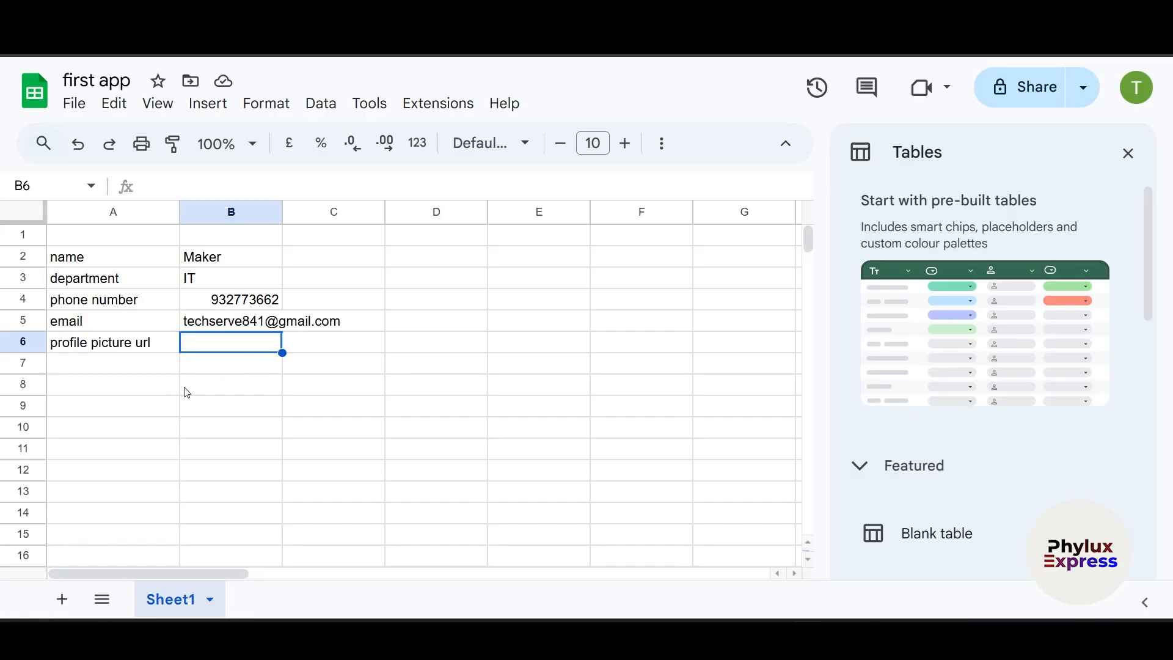
- Delete the 'profile picture url' label from cell A6
left_click(98, 344)
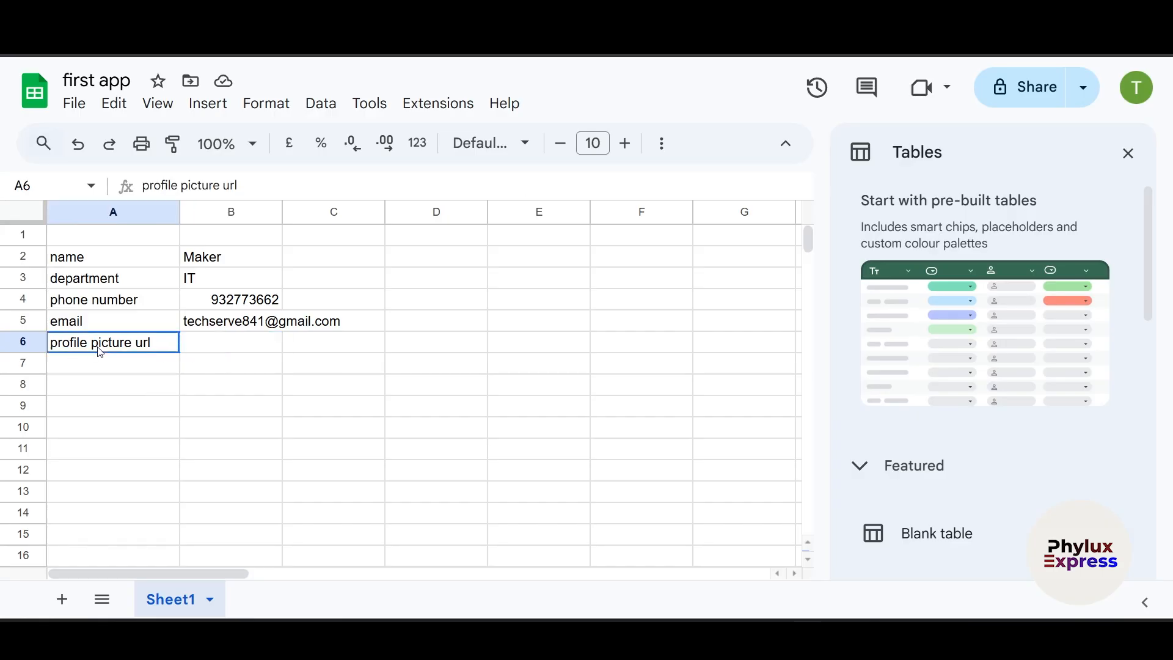
double_click(101, 344)
triple_click(116, 342)
key("BackSpace")
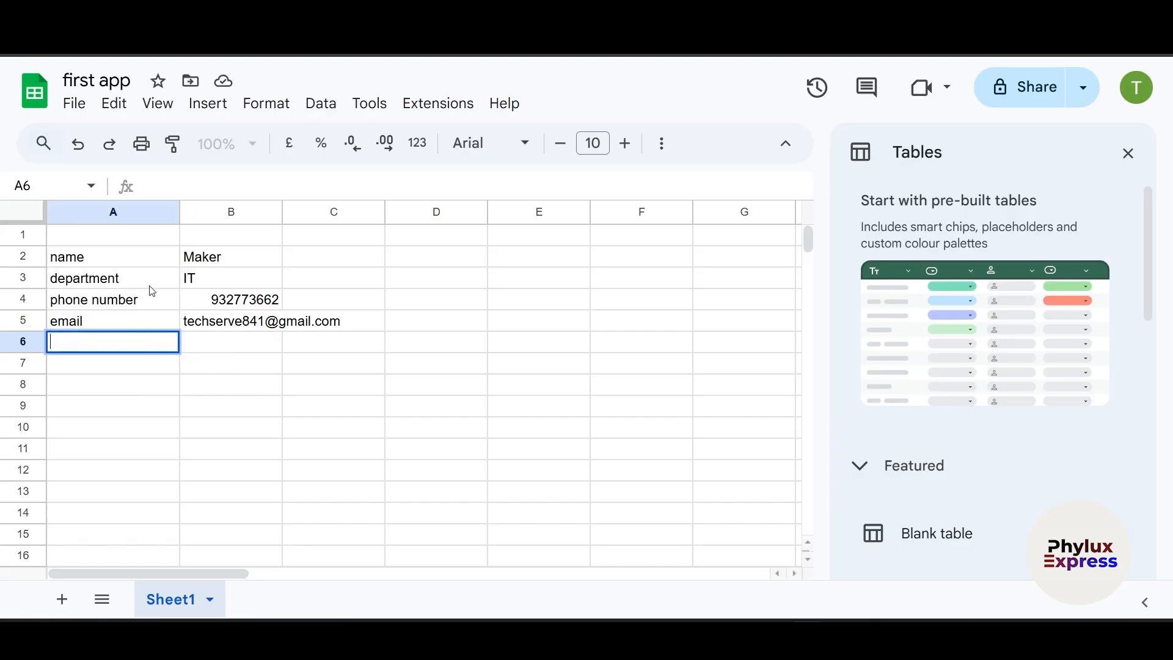
left_click(97, 394)
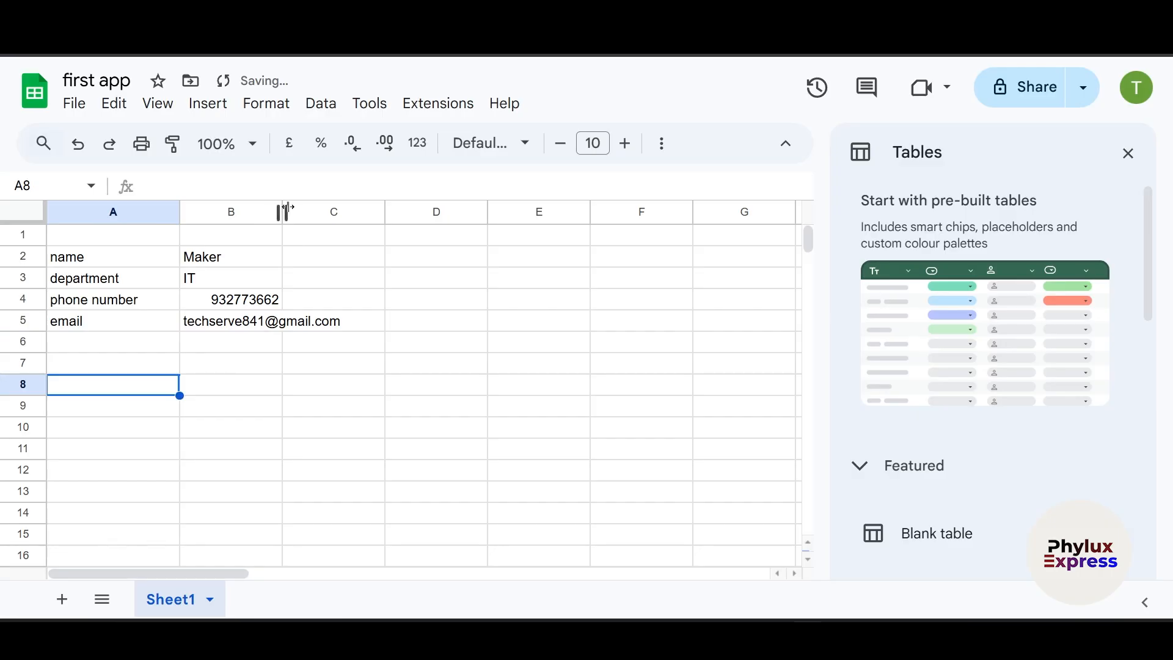
- Widen column B so the phone number and email fit, leaving B4 unchanged
left_click_drag(283, 211, 353, 211)
left_click(445, 285)
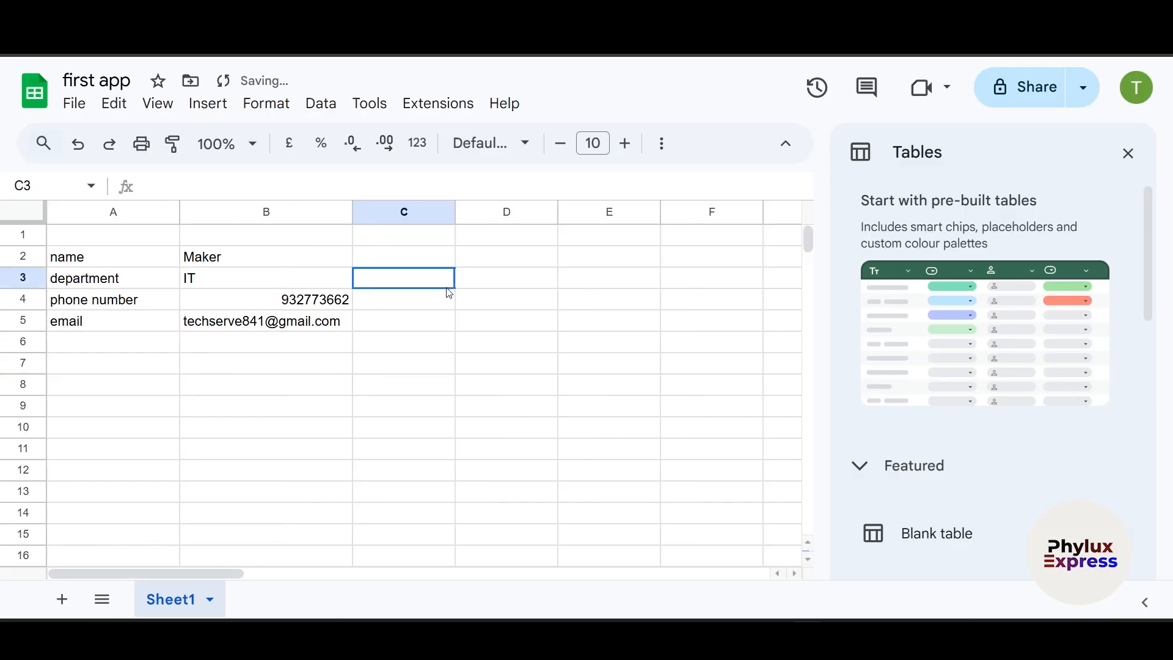
left_click(267, 302)
double_click(285, 303)
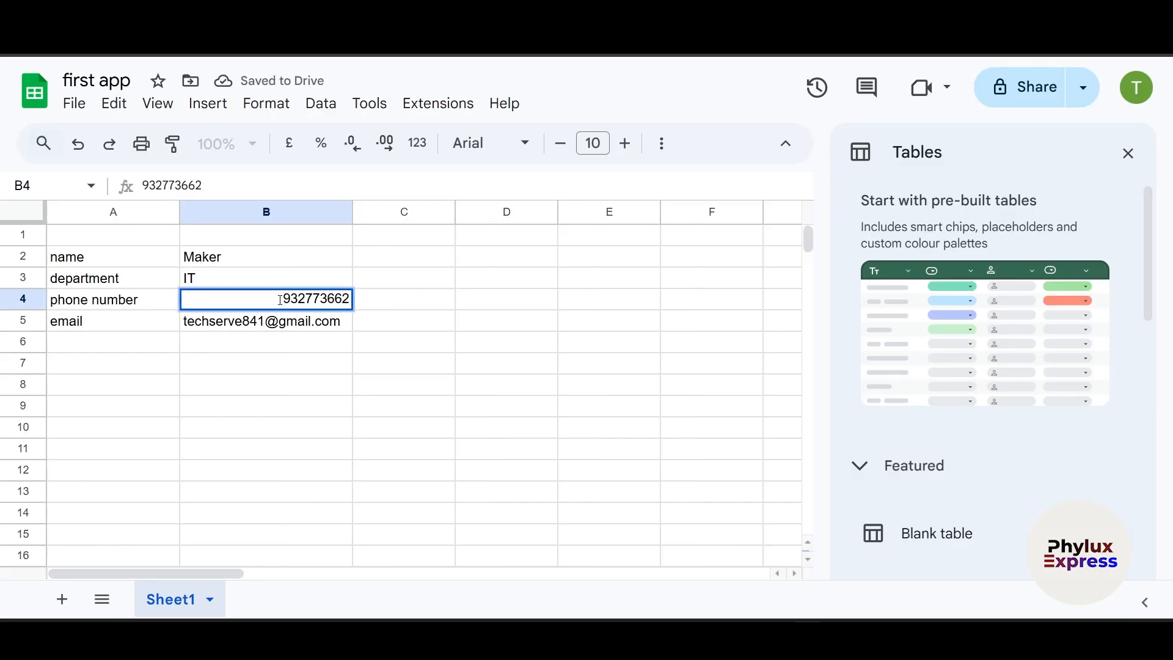
left_click(263, 426)
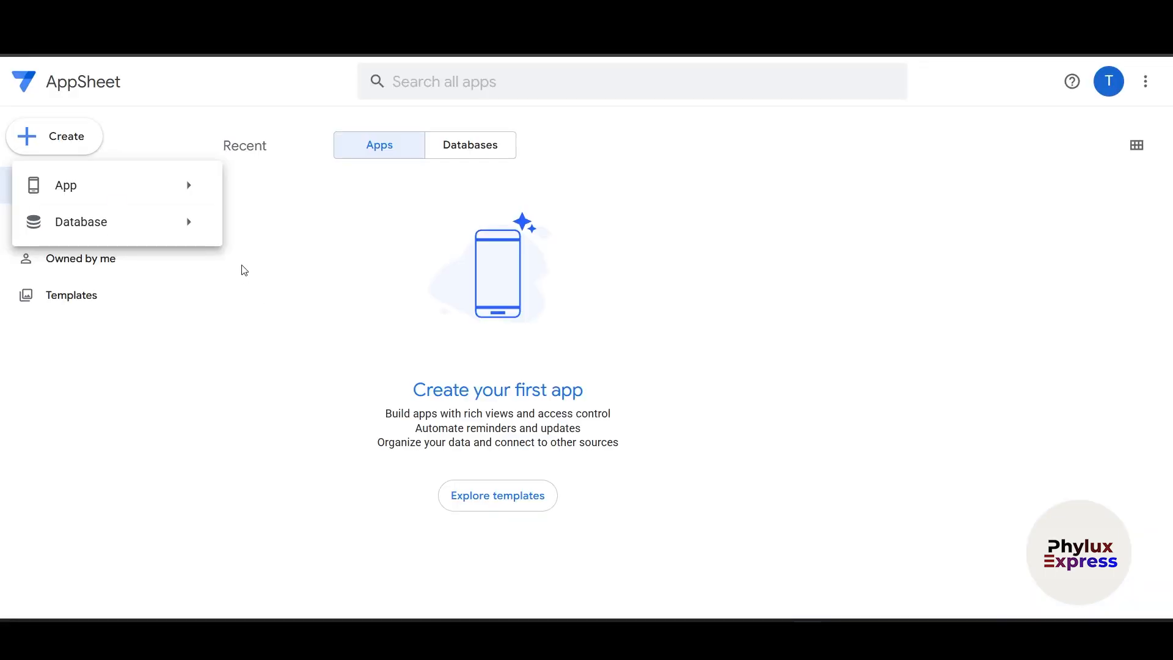
- Set first app's General access to Anyone with the link and copy the share link
mouse_move(133, 195)
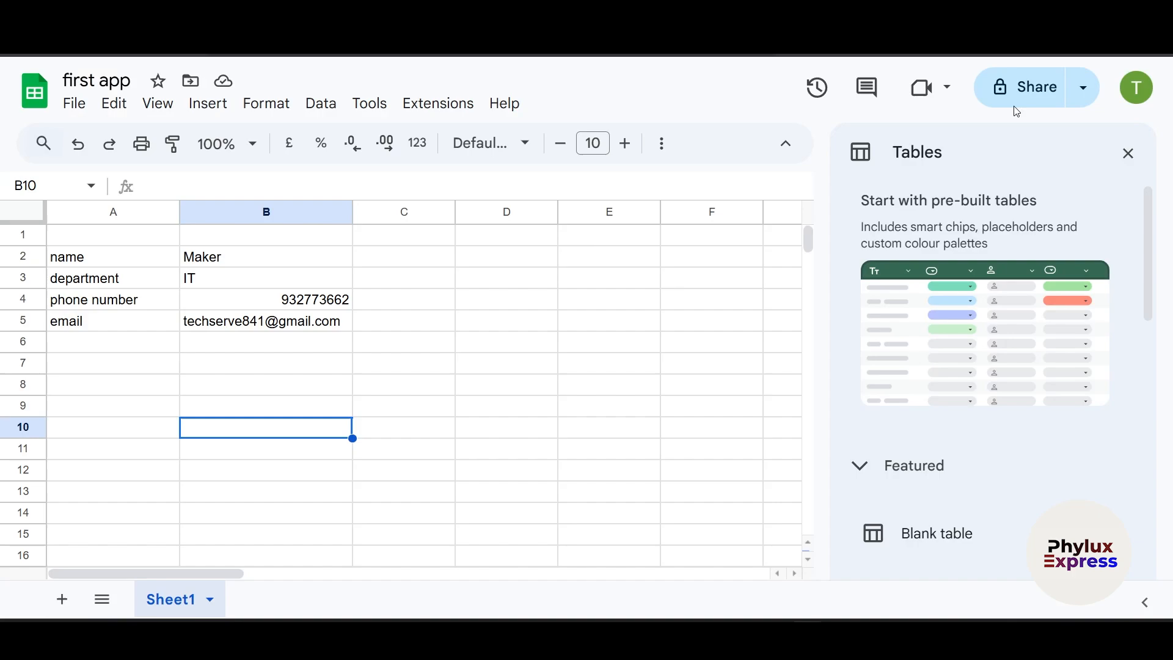
left_click(1023, 103)
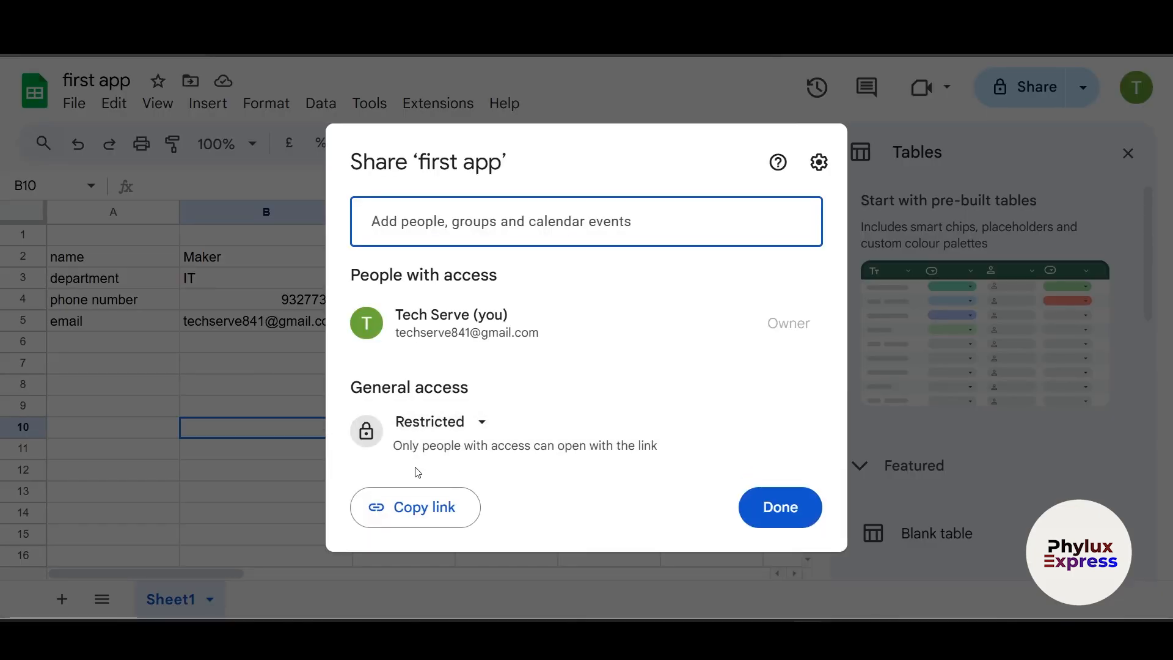
left_click(471, 426)
left_click(463, 531)
left_click(462, 519)
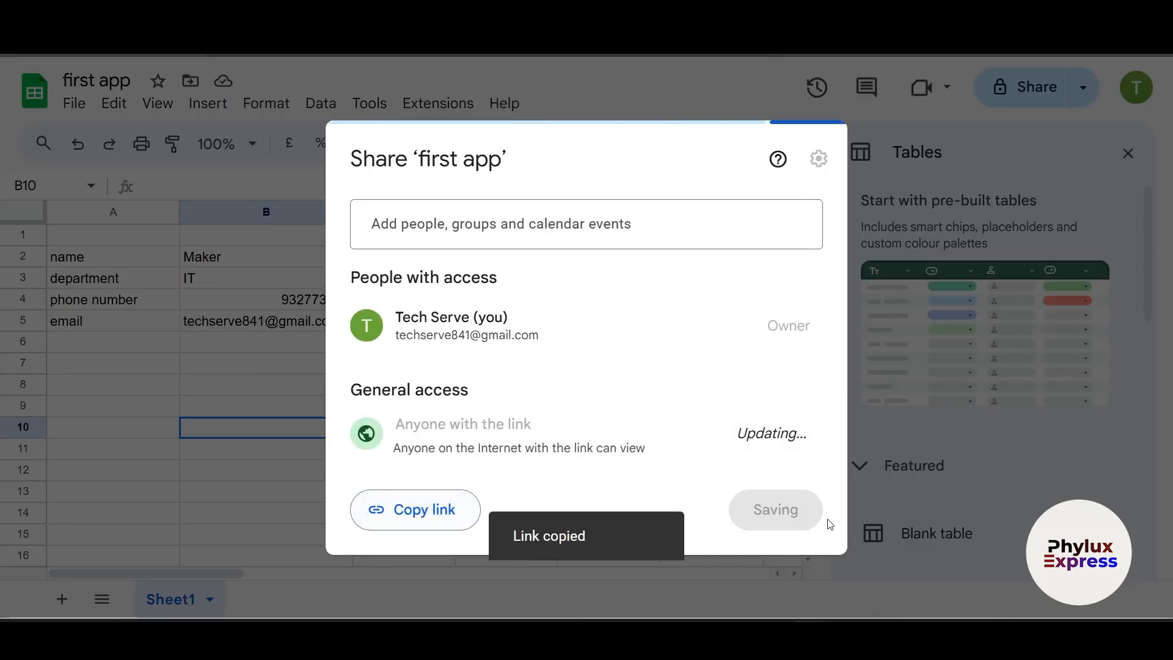
left_click(793, 515)
left_click(542, 435)
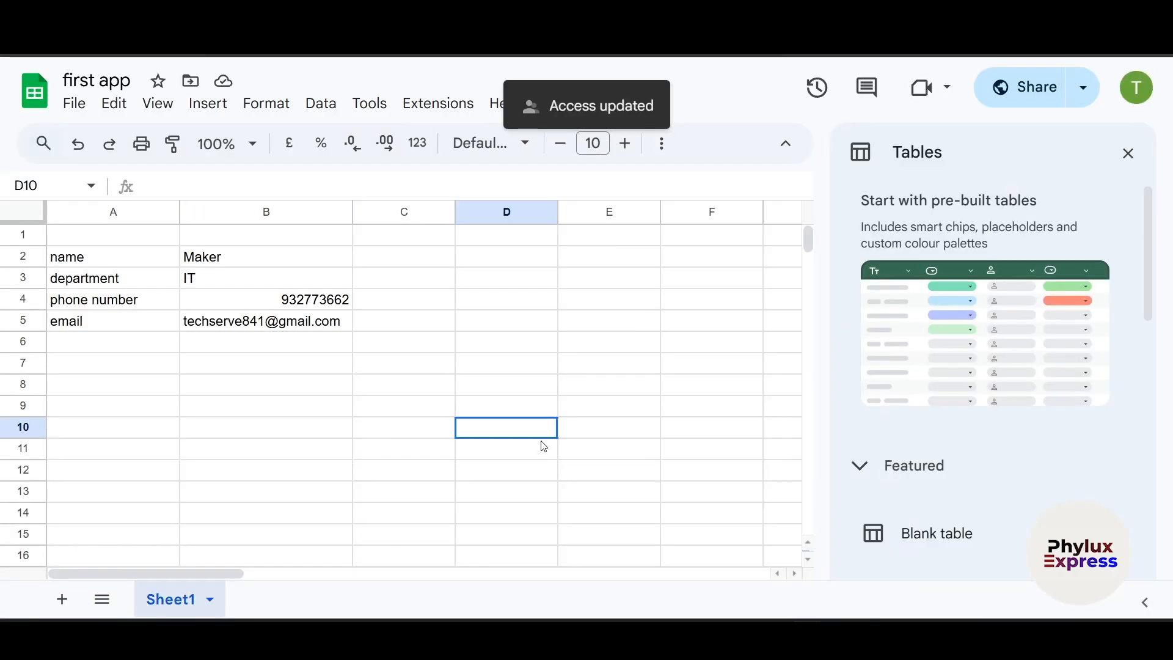
left_click(536, 314)
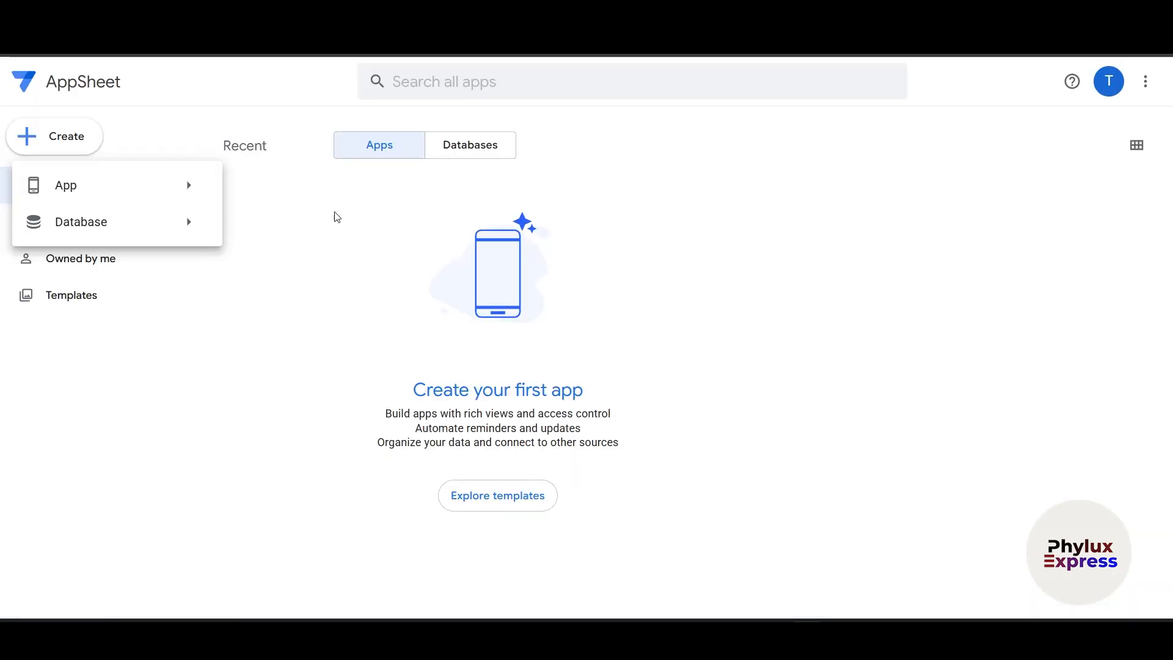
- Create an app from existing data named Maker, category Other, and proceed to Choose your data
mouse_move(109, 185)
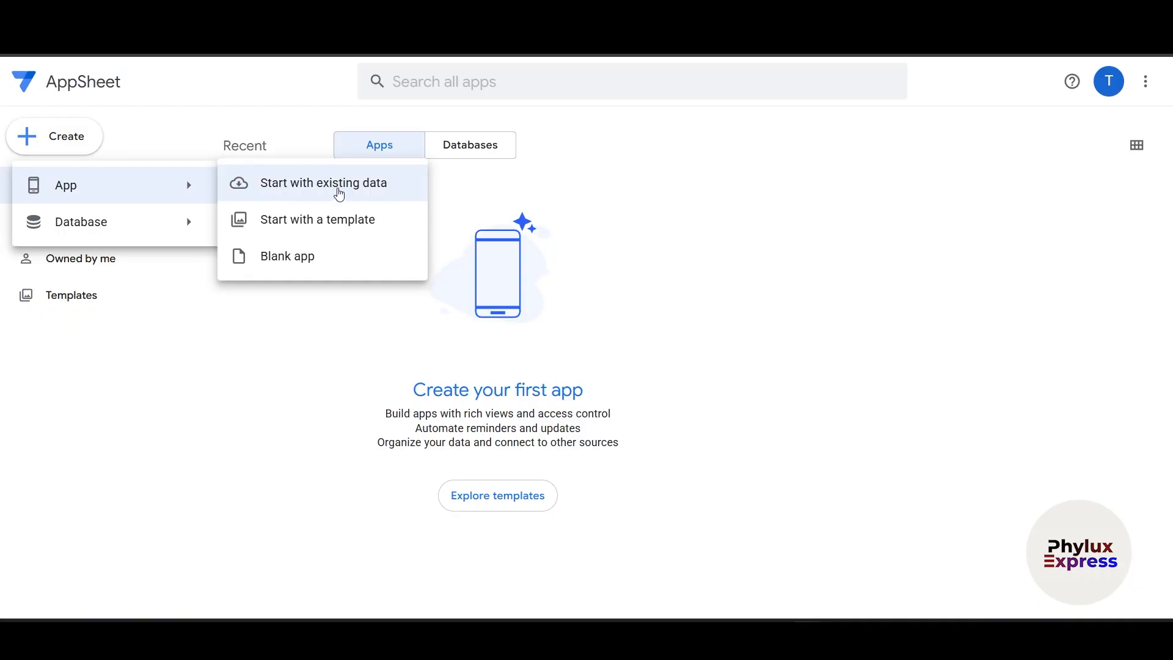
left_click(339, 194)
triple_click(451, 157)
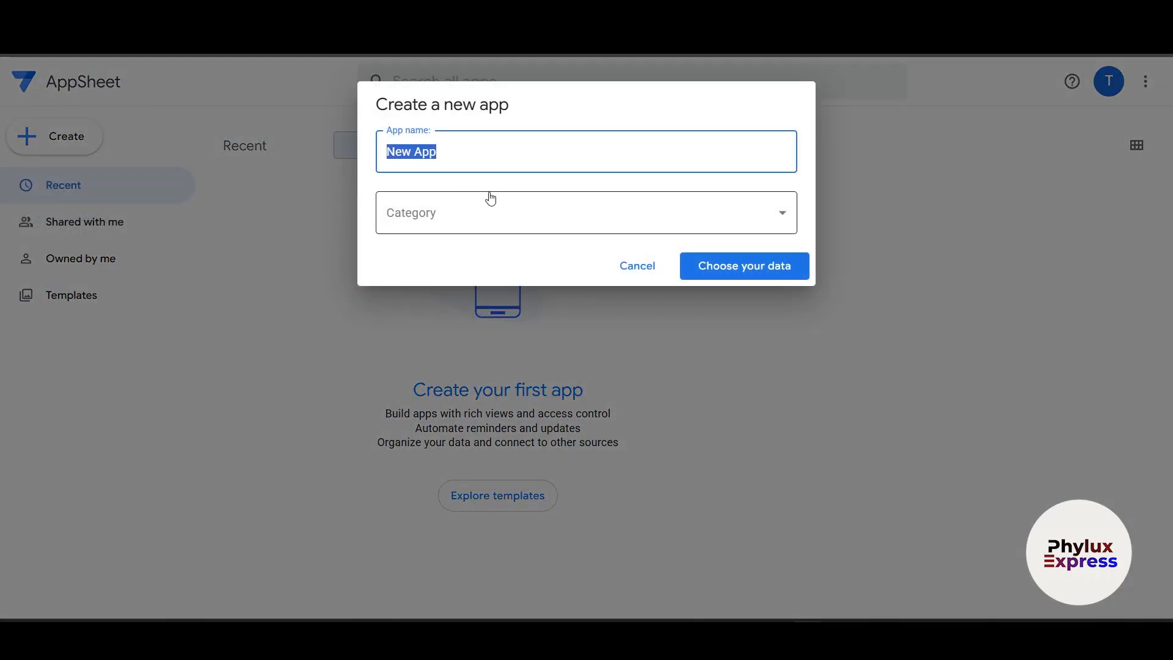
key("BackSpace")
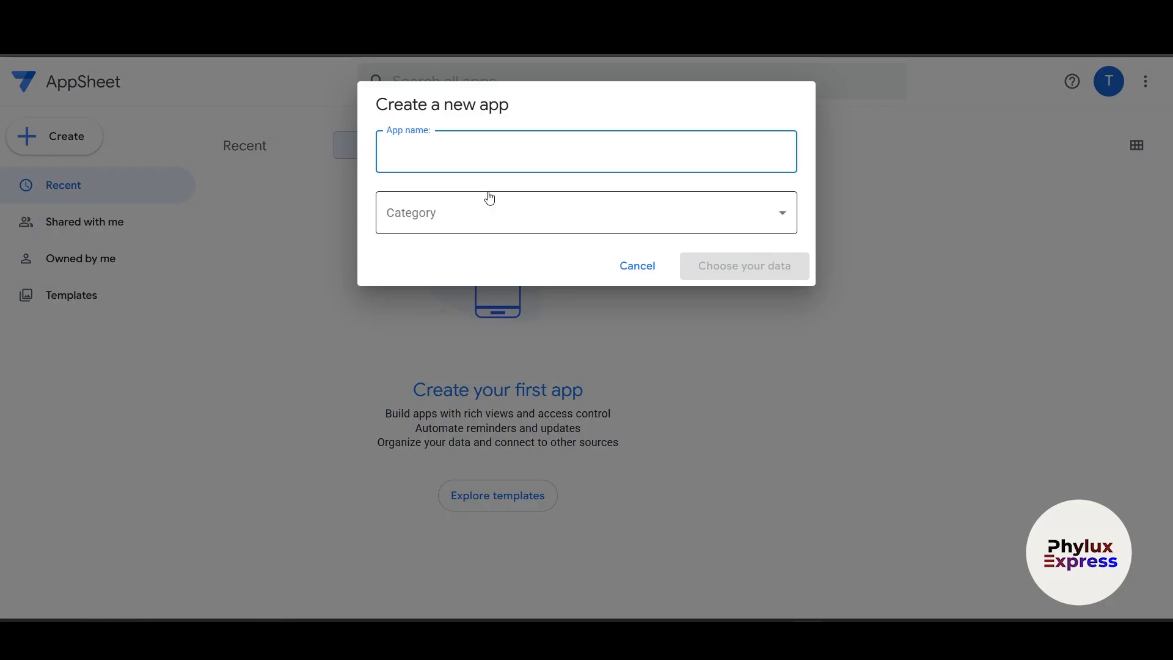
type("Maker")
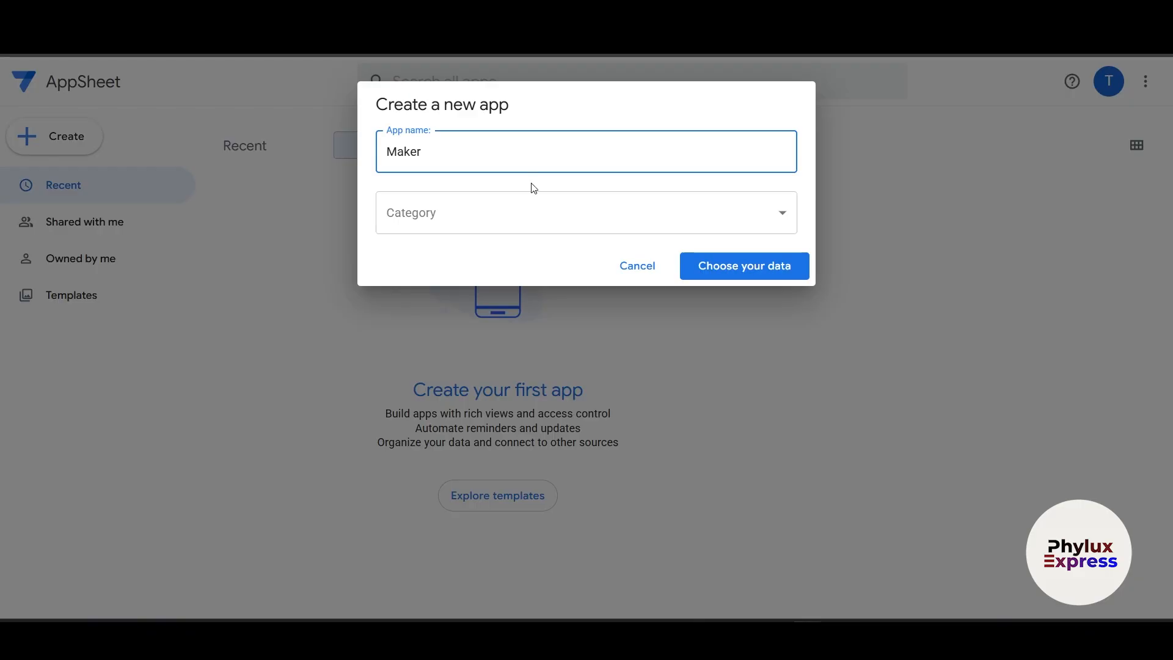
left_click(510, 220)
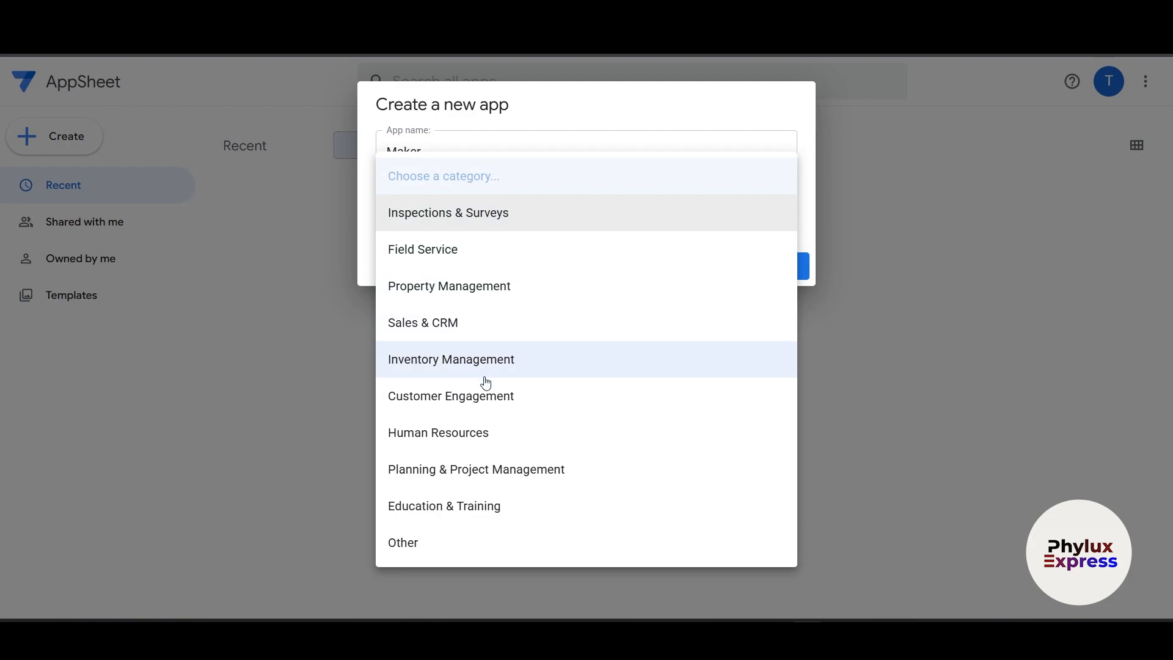
left_click(428, 539)
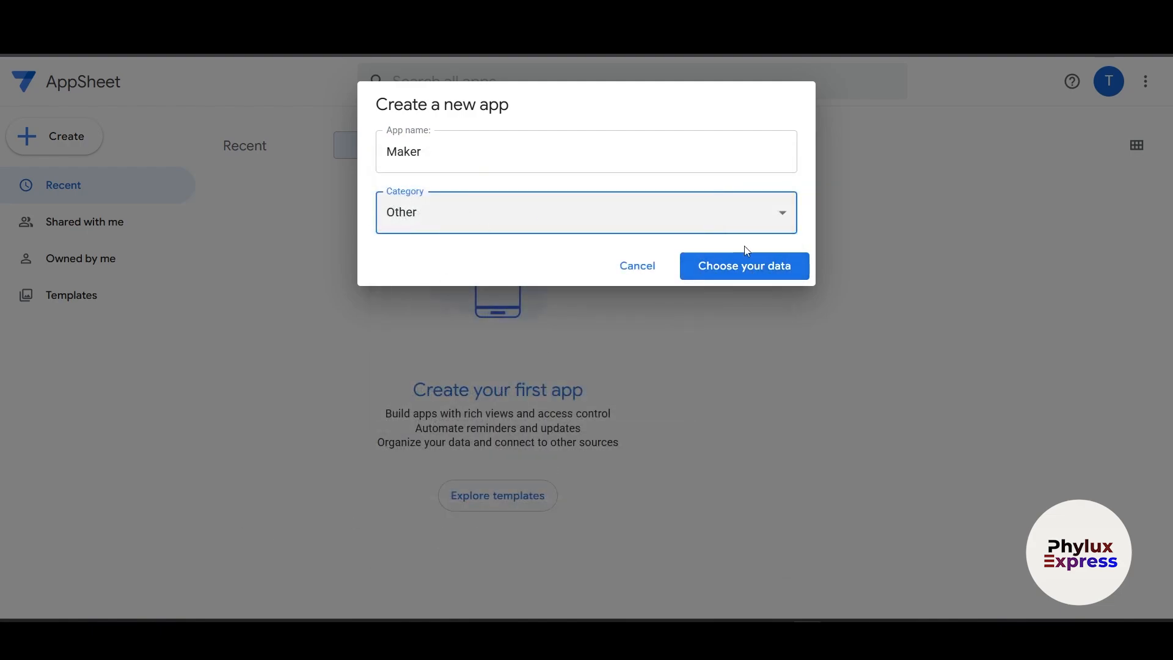
left_click(756, 272)
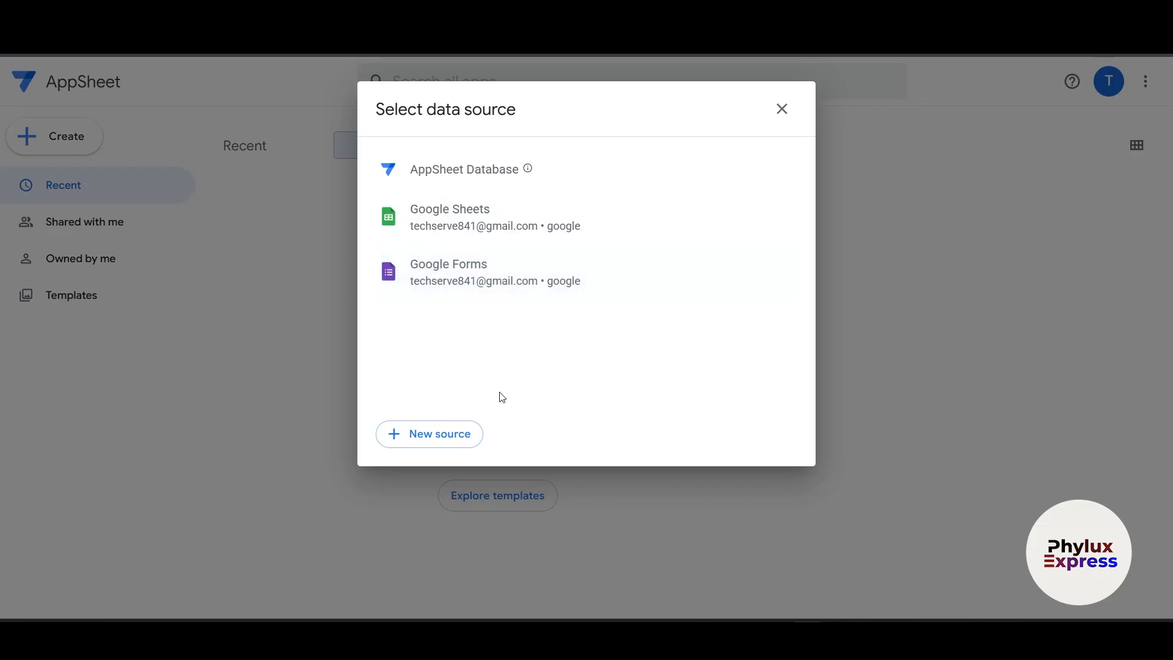
- Open the new data source choice and scroll through the available options
left_click(453, 439)
scroll(636, 403, "down", 4)
scroll(644, 398, "up", 4)
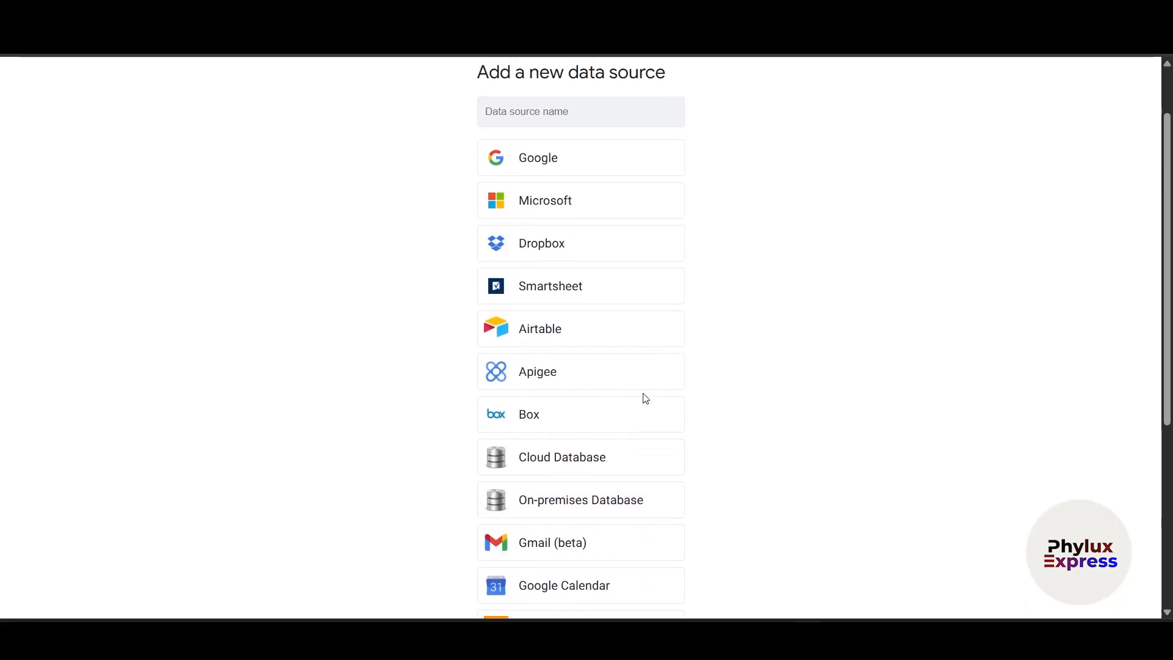
scroll(715, 416, "down", 5)
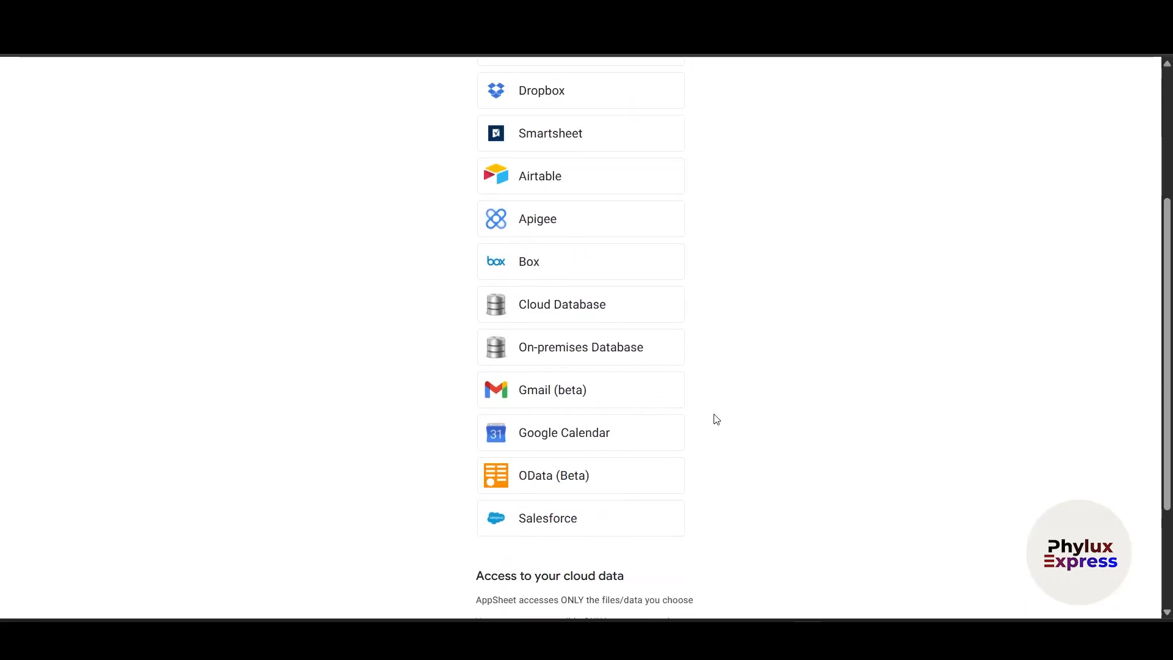
scroll(727, 282, "up", 4)
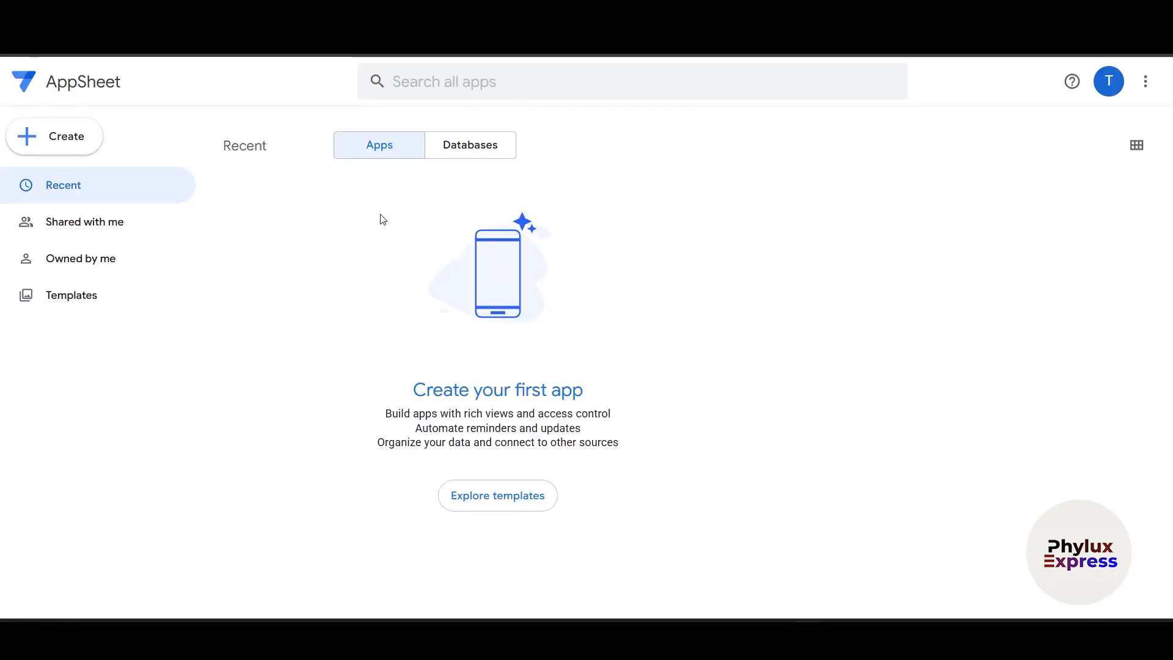
- Start another app from existing data, category Other, using the first app Google Sheet
left_click(31, 146)
mouse_move(153, 183)
left_click(315, 194)
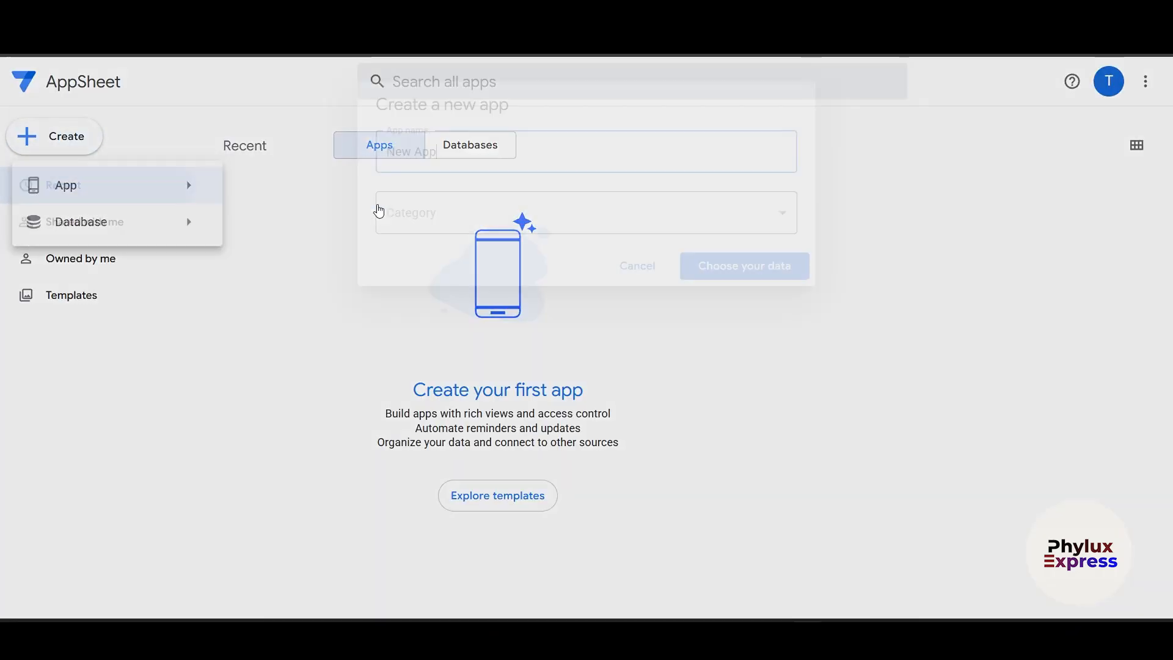
left_click(660, 220)
left_click(407, 540)
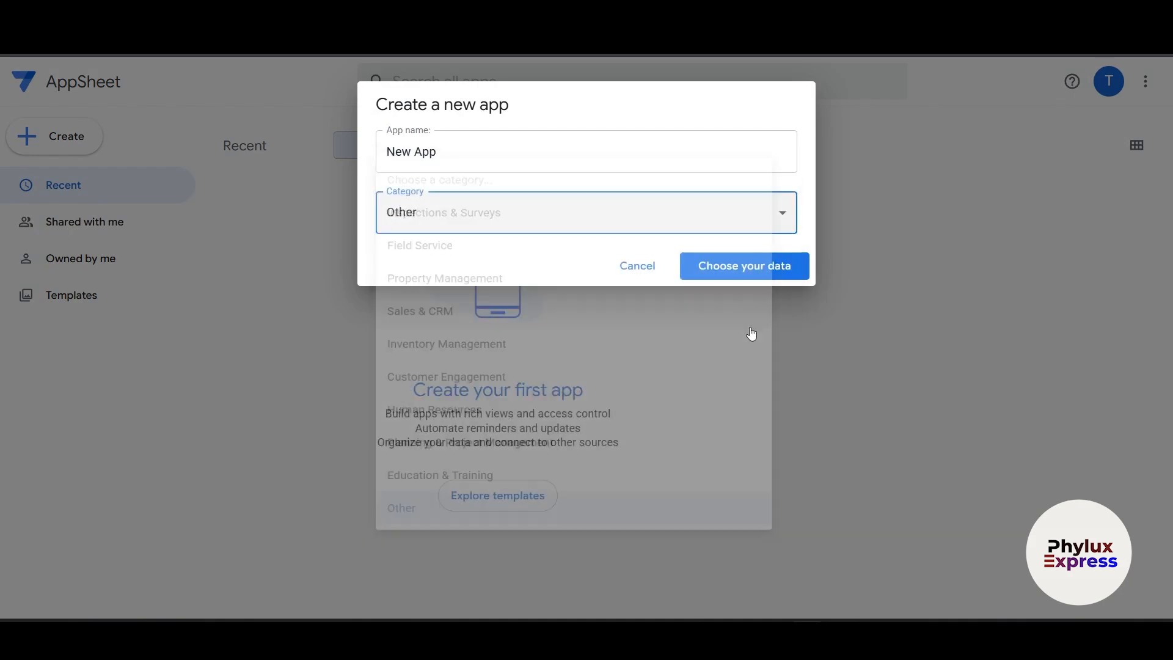
left_click(765, 270)
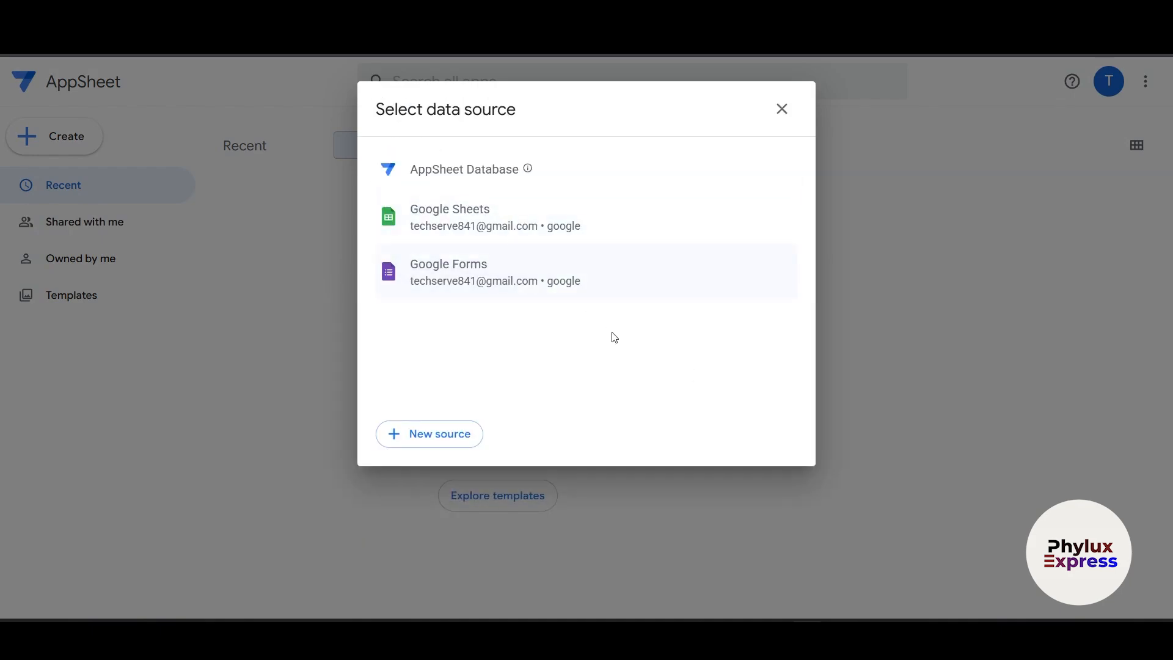
left_click(602, 271)
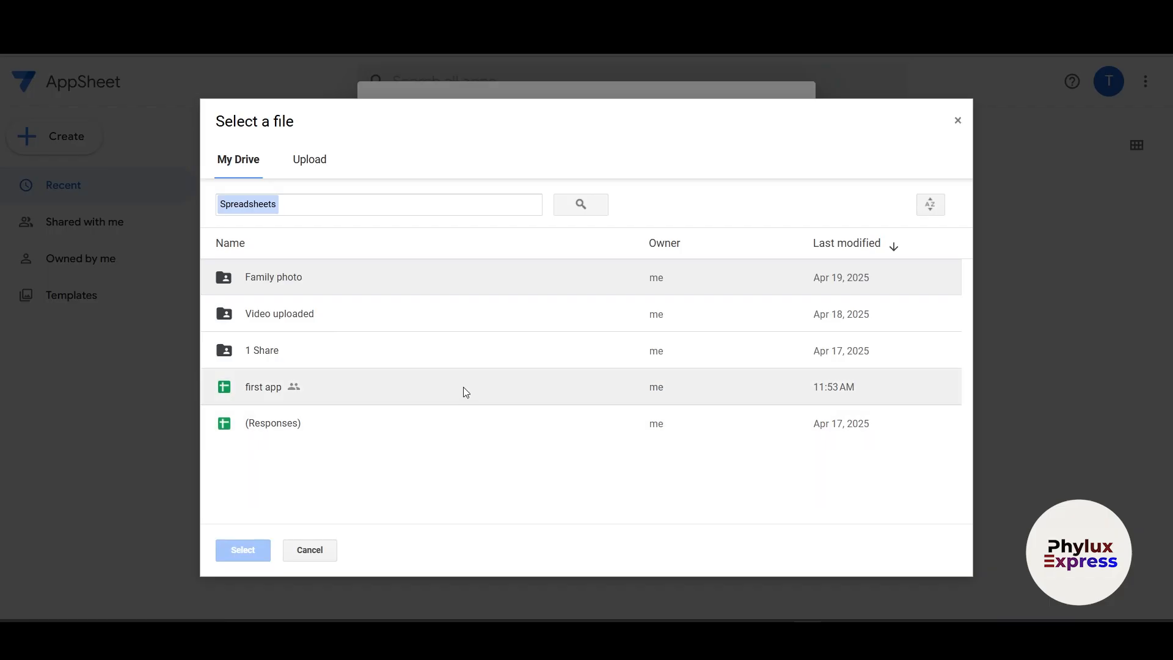
left_click(388, 386)
- Build the app from the selected first app spreadsheet
left_click(247, 545)
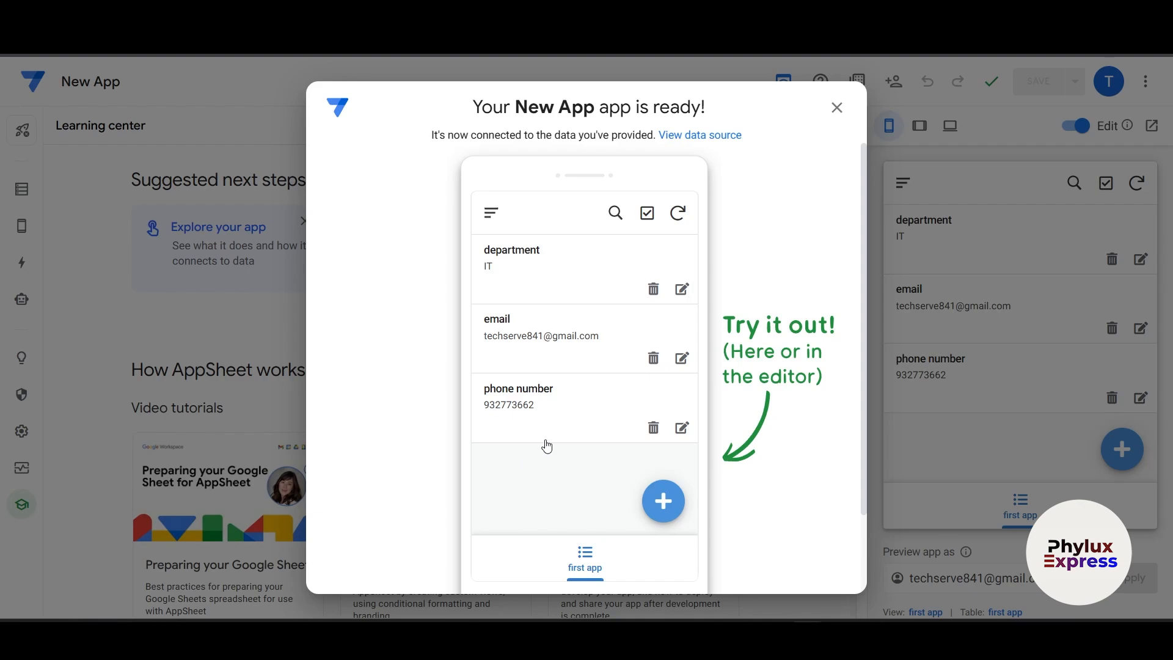
scroll(595, 467, "down", 3)
scroll(597, 466, "up", 2)
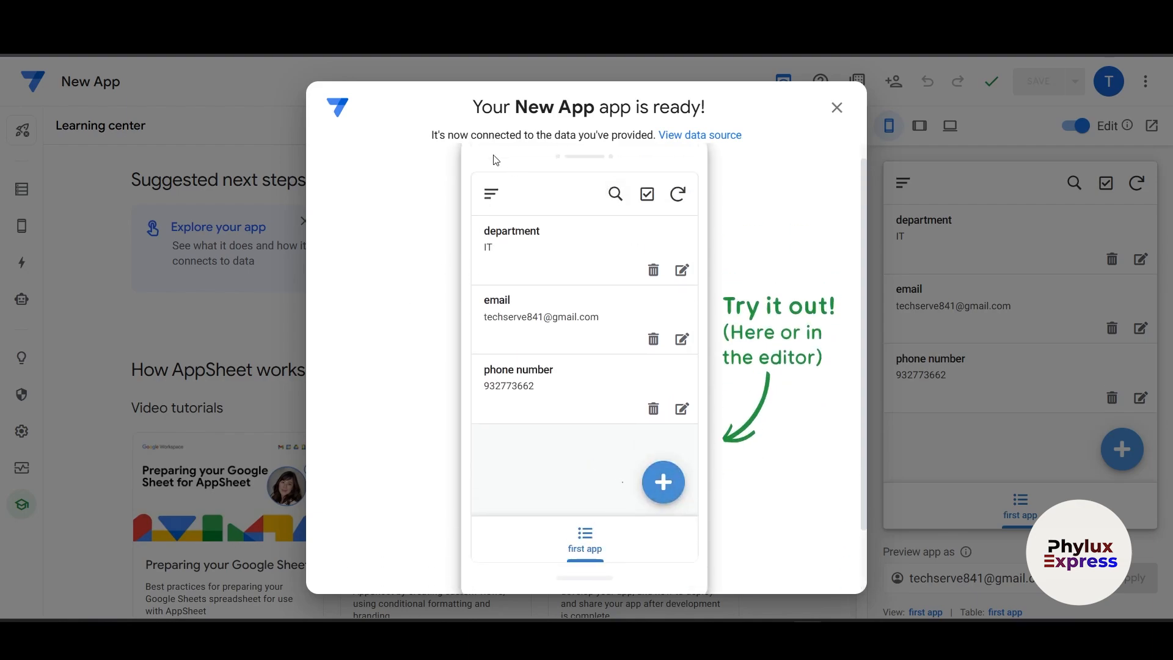
- Add an ff record with Maker dffd, sync it, and delete the phone number record
left_click(674, 481)
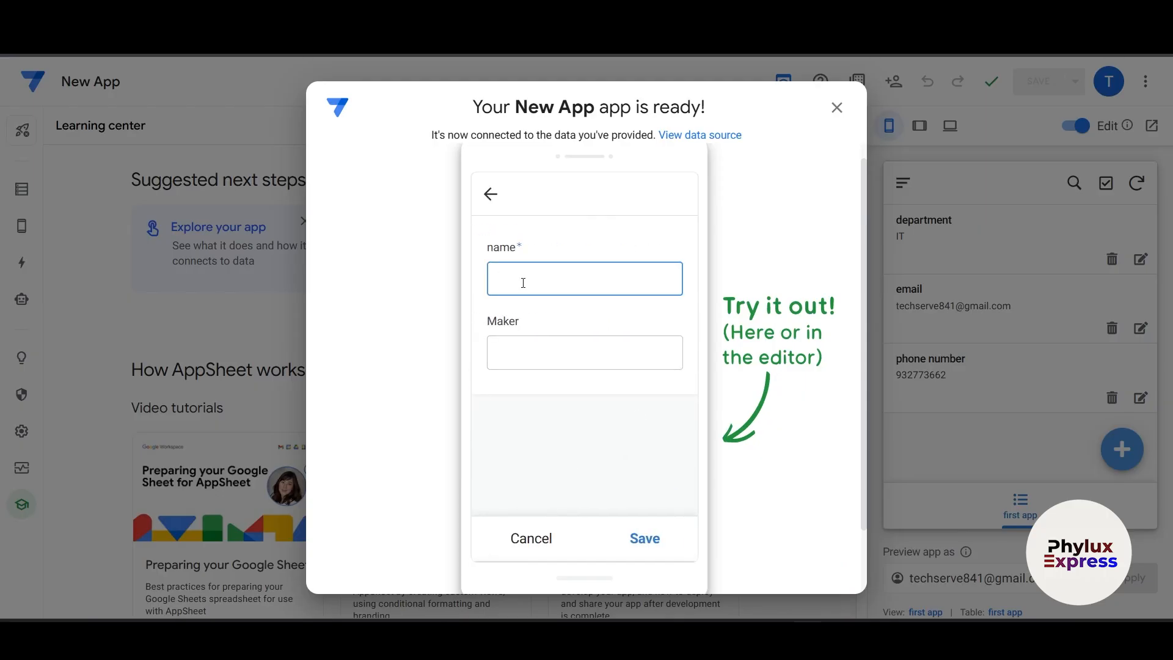
type("ff")
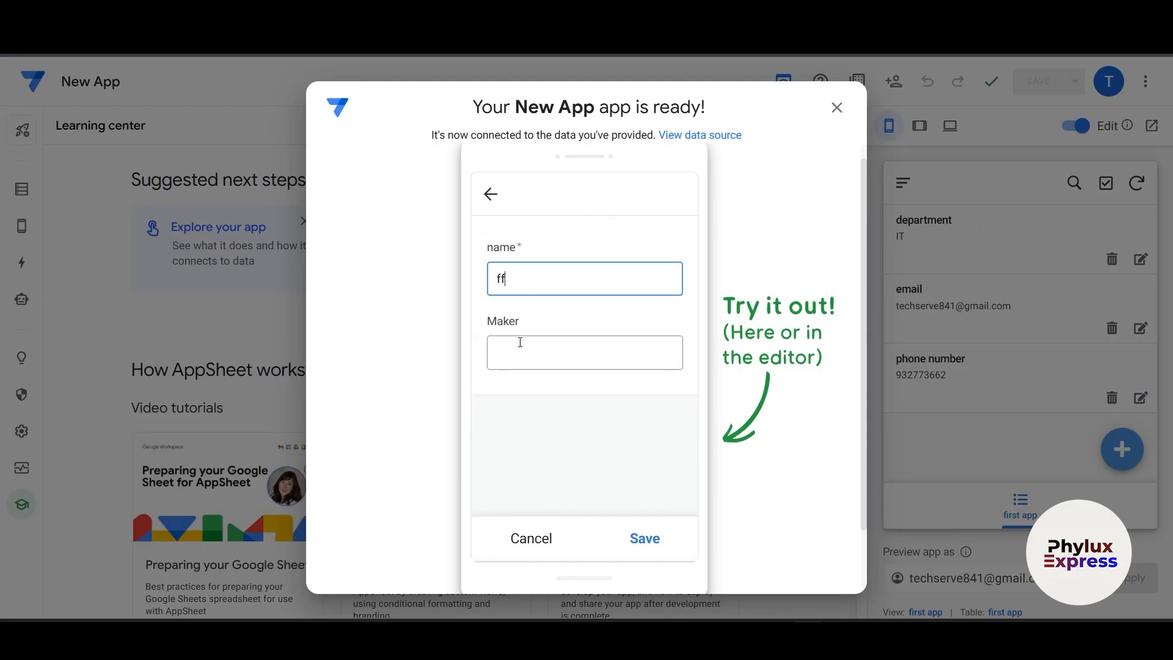
left_click(519, 342)
type("dffd")
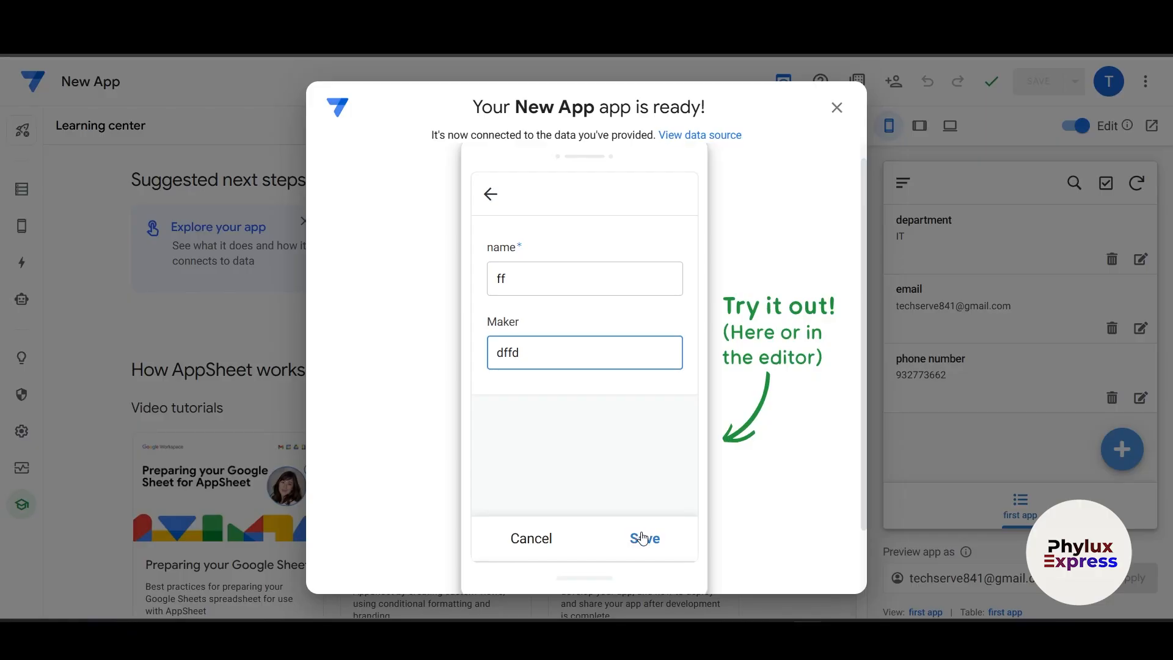
left_click(643, 537)
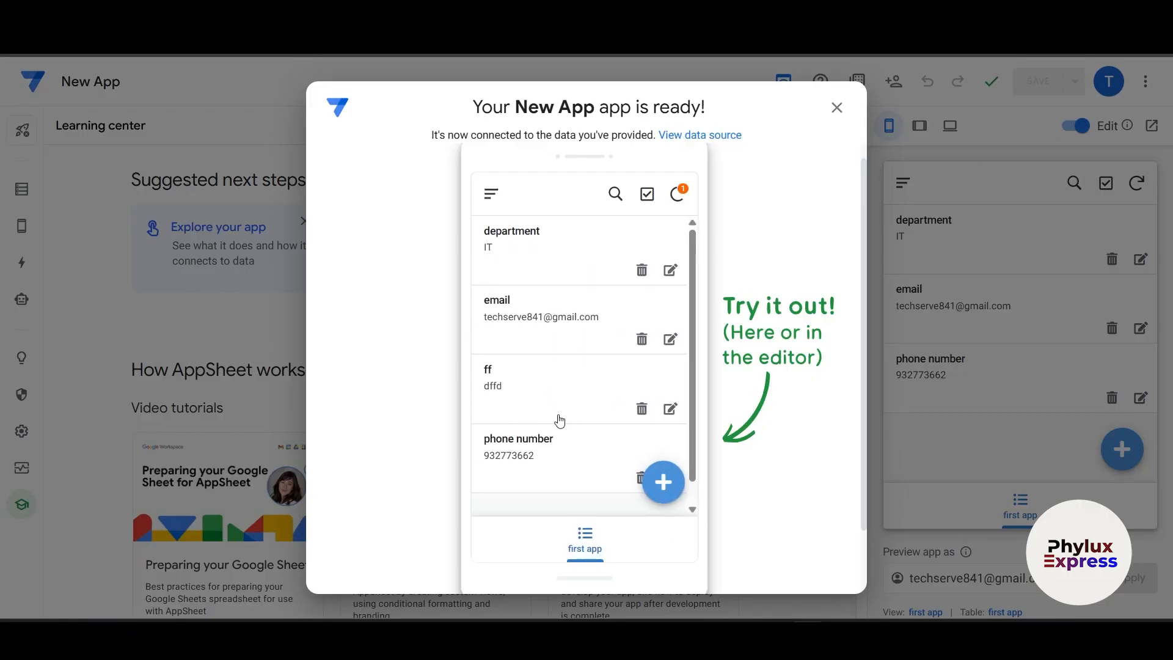
scroll(577, 442, "down", 2)
scroll(598, 526, "up", 1)
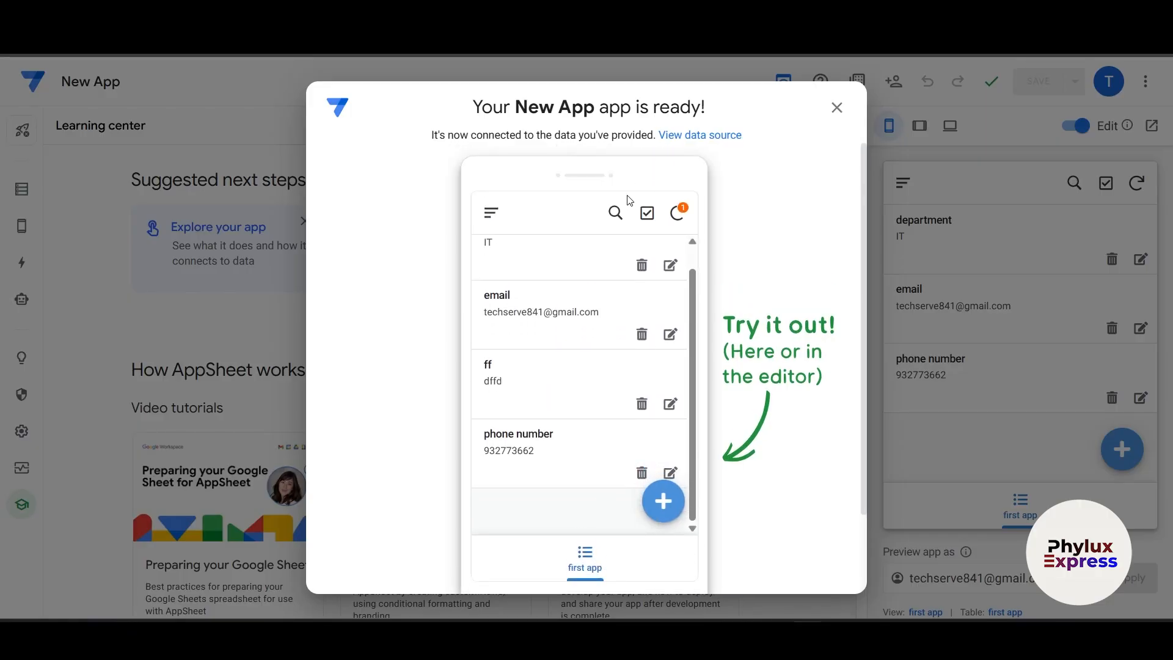
left_click(679, 214)
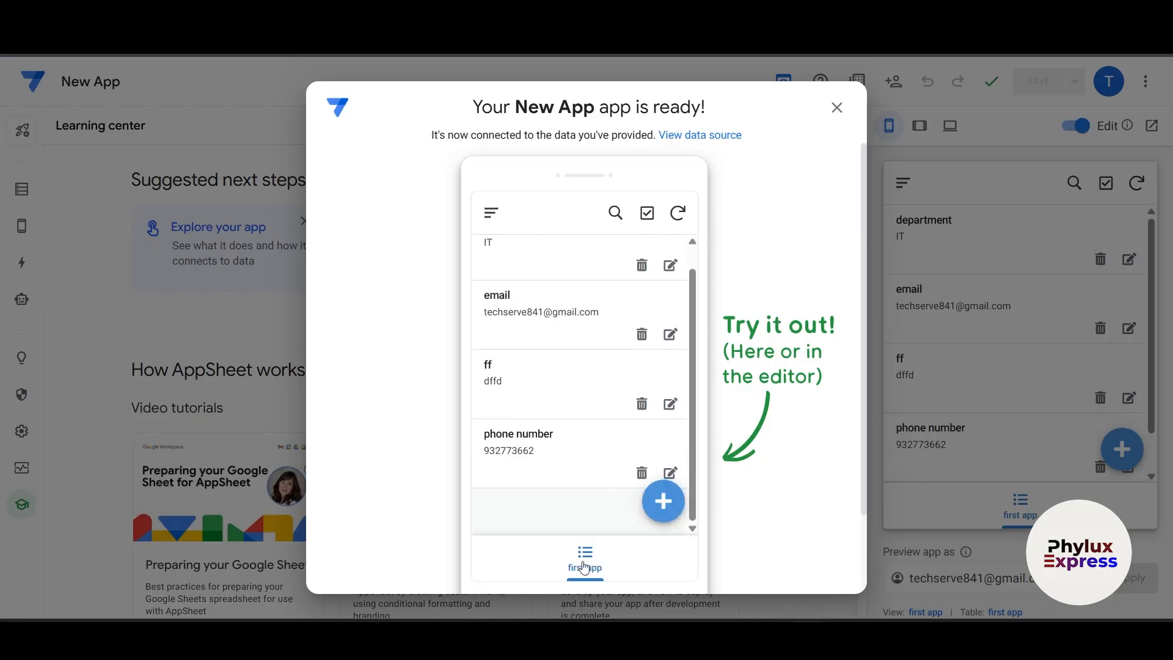
left_click(633, 415)
left_click(629, 282)
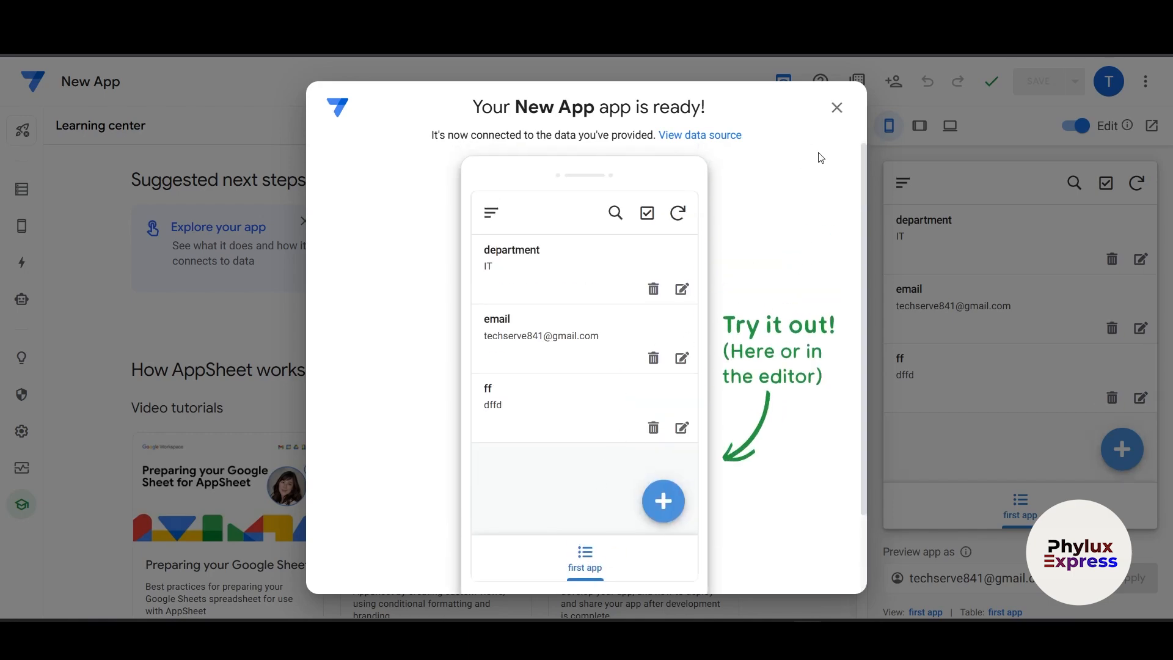
- In Tablet preview, add and save a 'what is your father name' record with Maker dfdfd
left_click(837, 109)
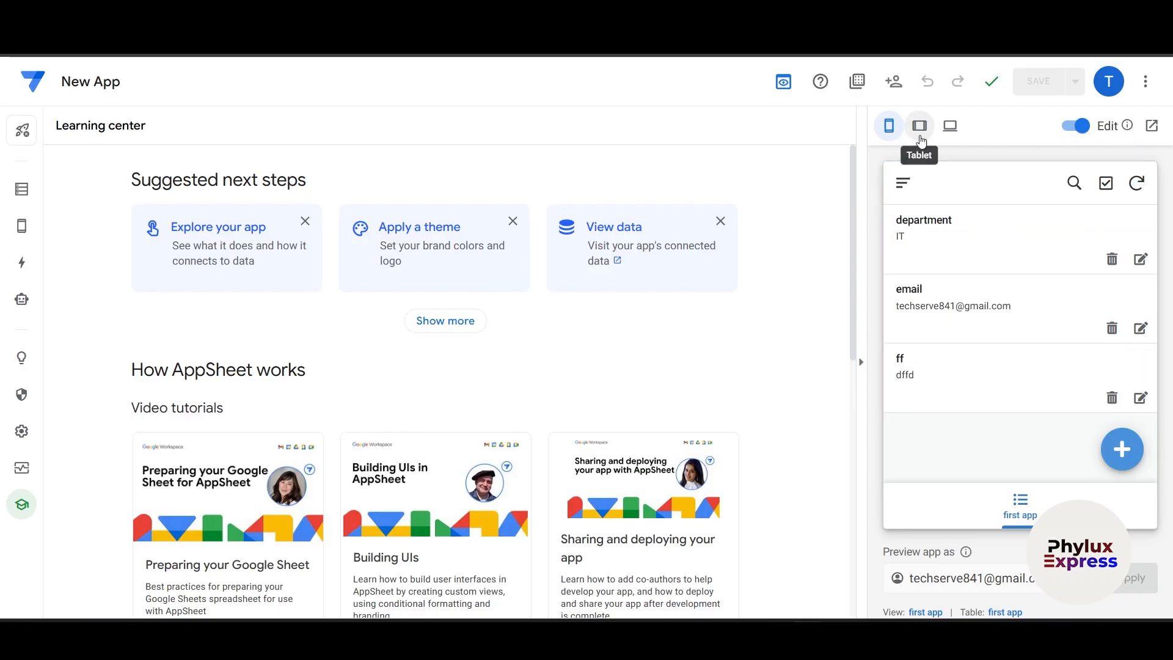
left_click(932, 133)
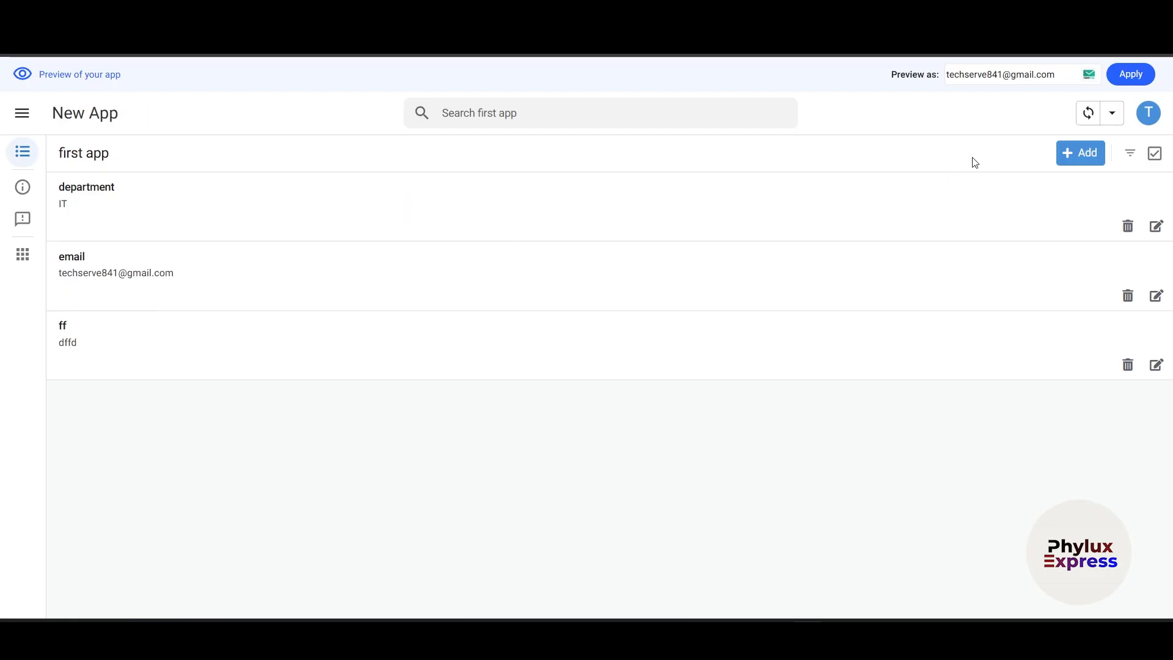
left_click(1070, 154)
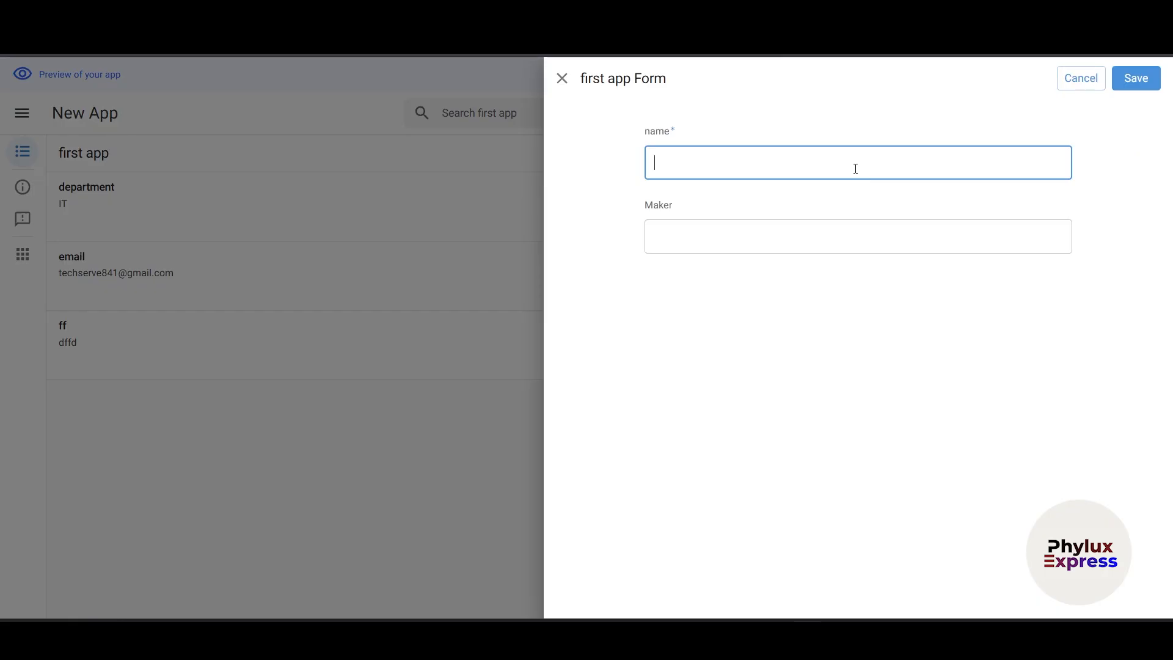
type("fdsfsddf")
left_click_drag(715, 163, 498, 150)
key("BackSpace")
type("what is your father name")
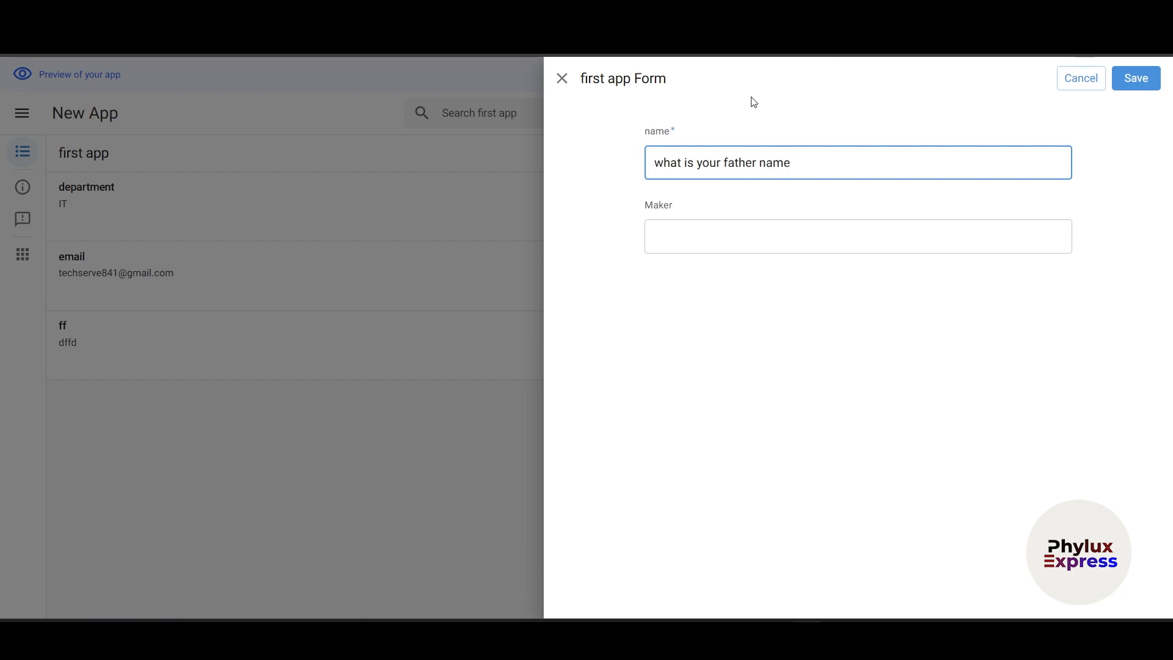
left_click(702, 230)
type("dfdfd")
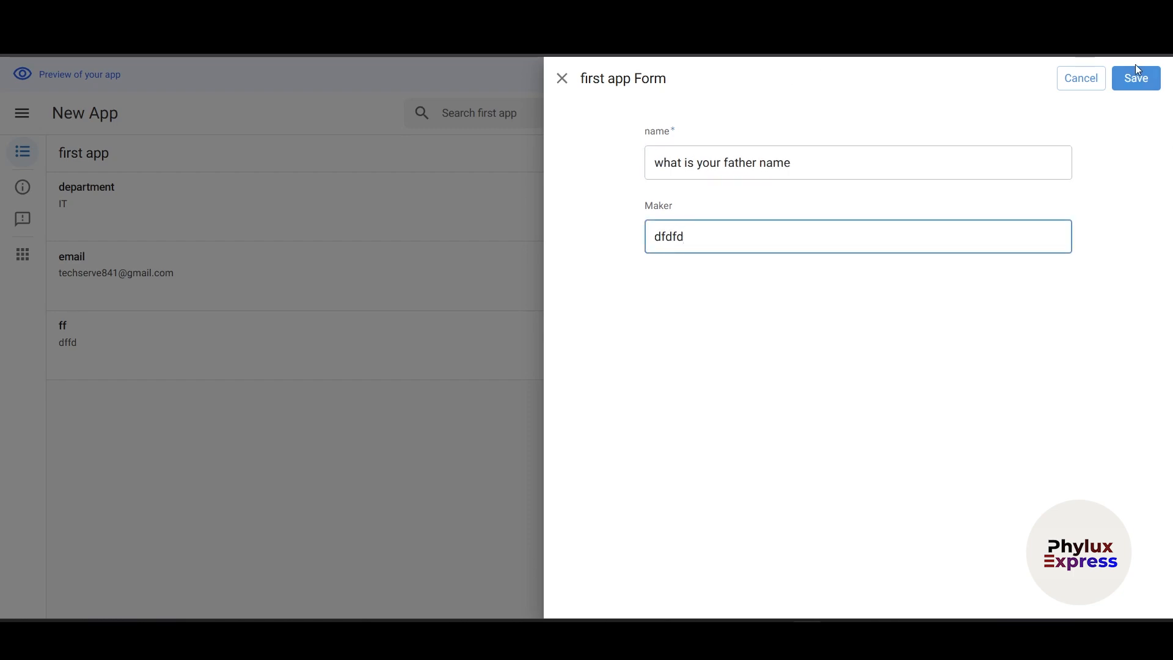
left_click(1136, 78)
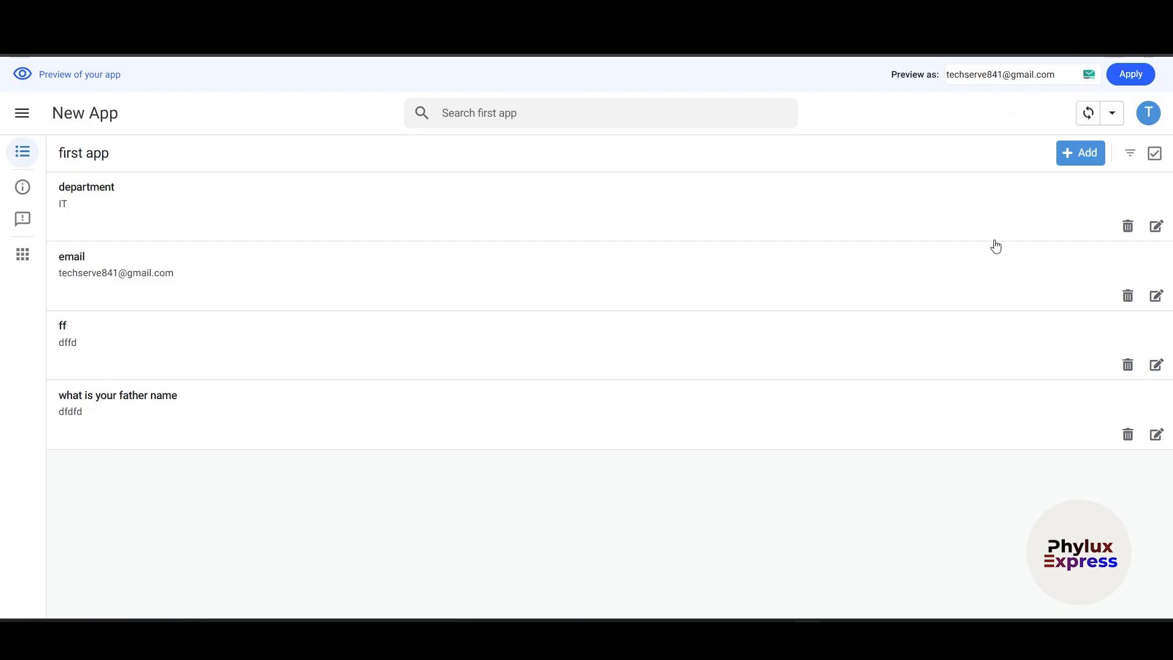
- Close the record filter, reopen New App from the gallery, and open Theme & Brand
left_click(1132, 153)
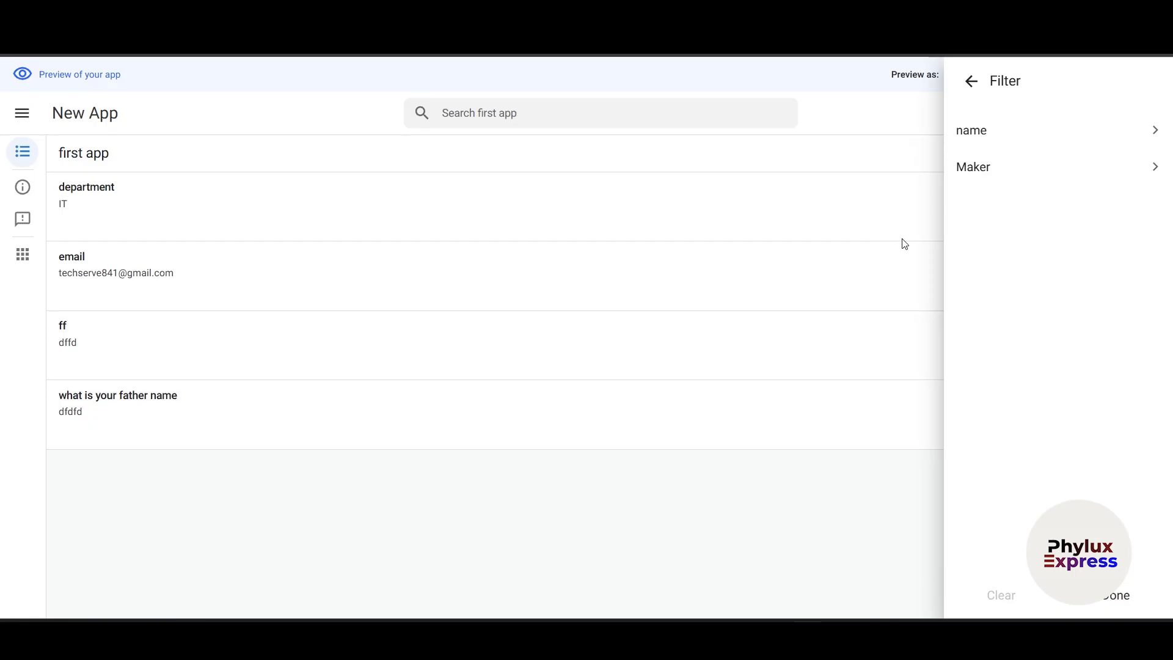
left_click(971, 82)
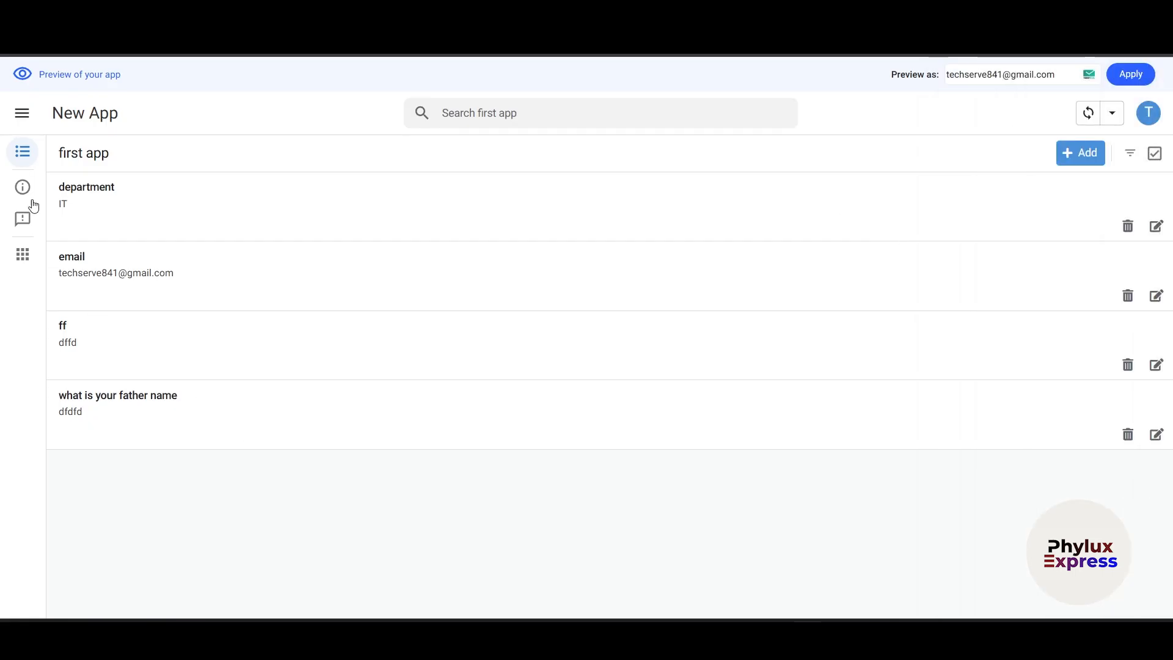
left_click(22, 255)
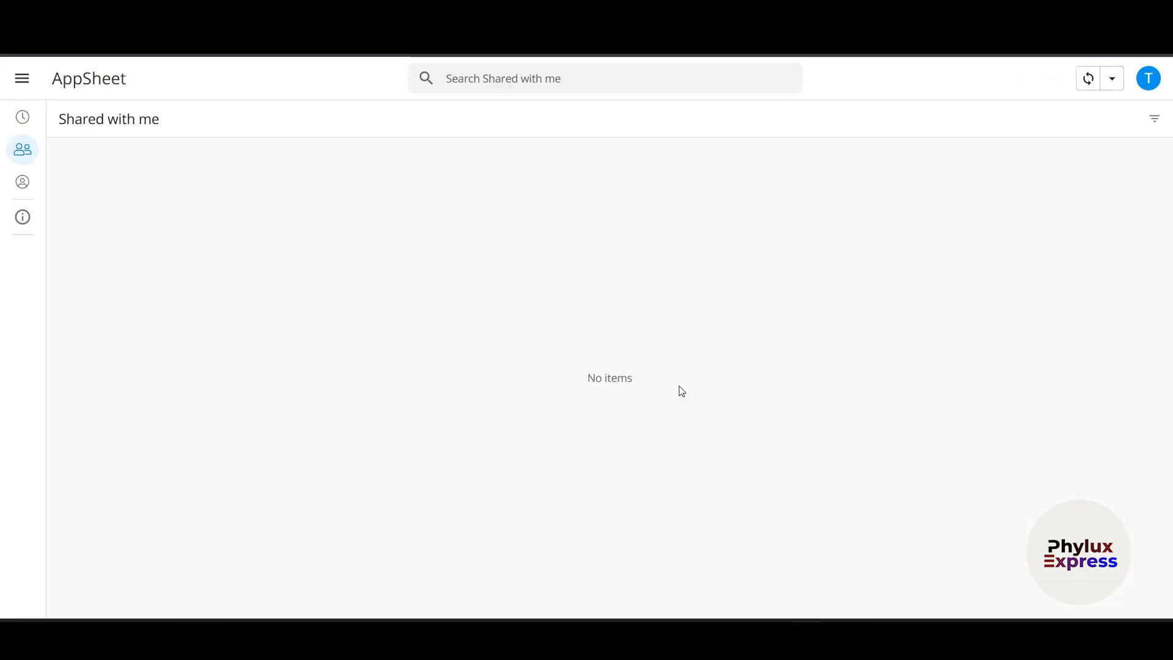
left_click(23, 127)
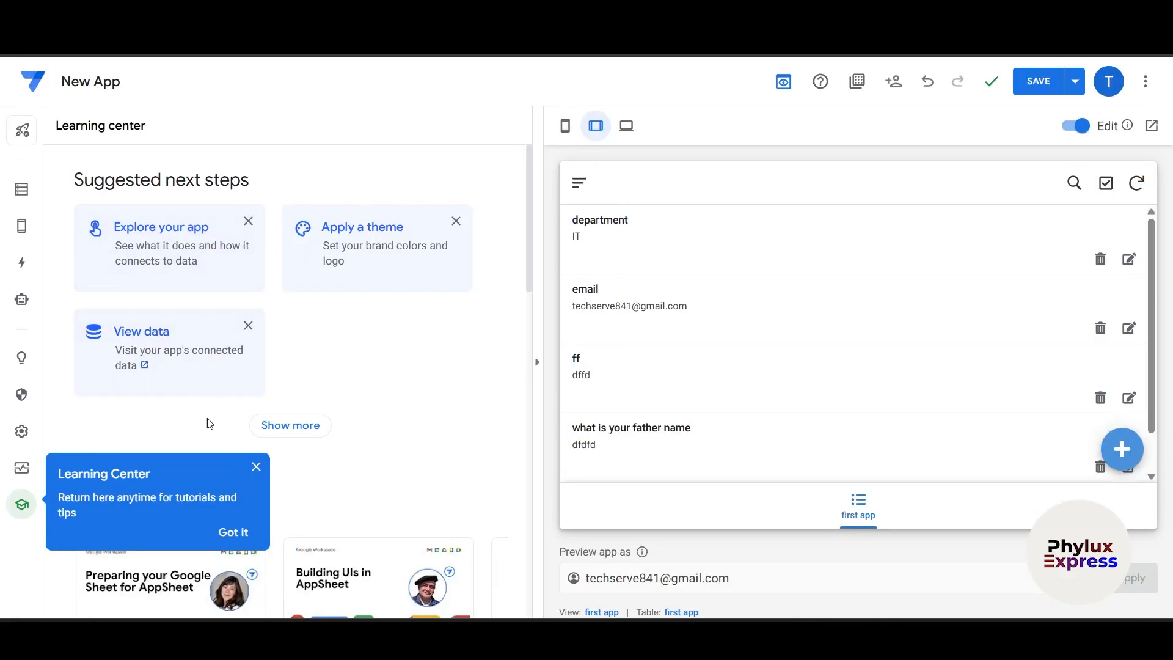
left_click(257, 468)
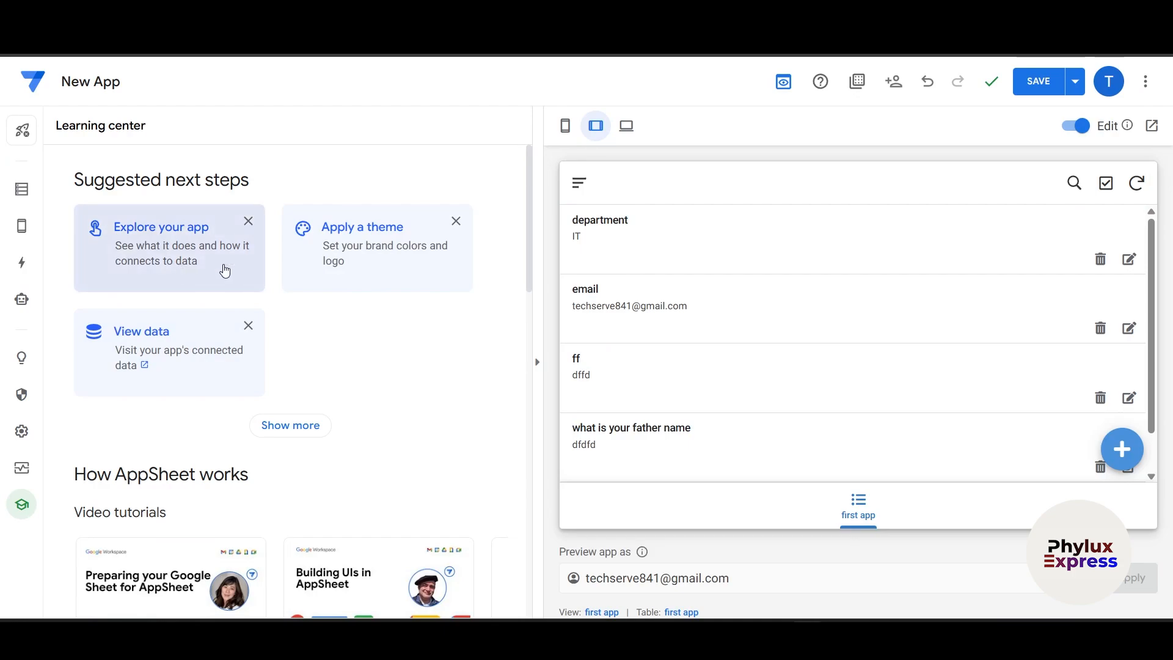
left_click(379, 237)
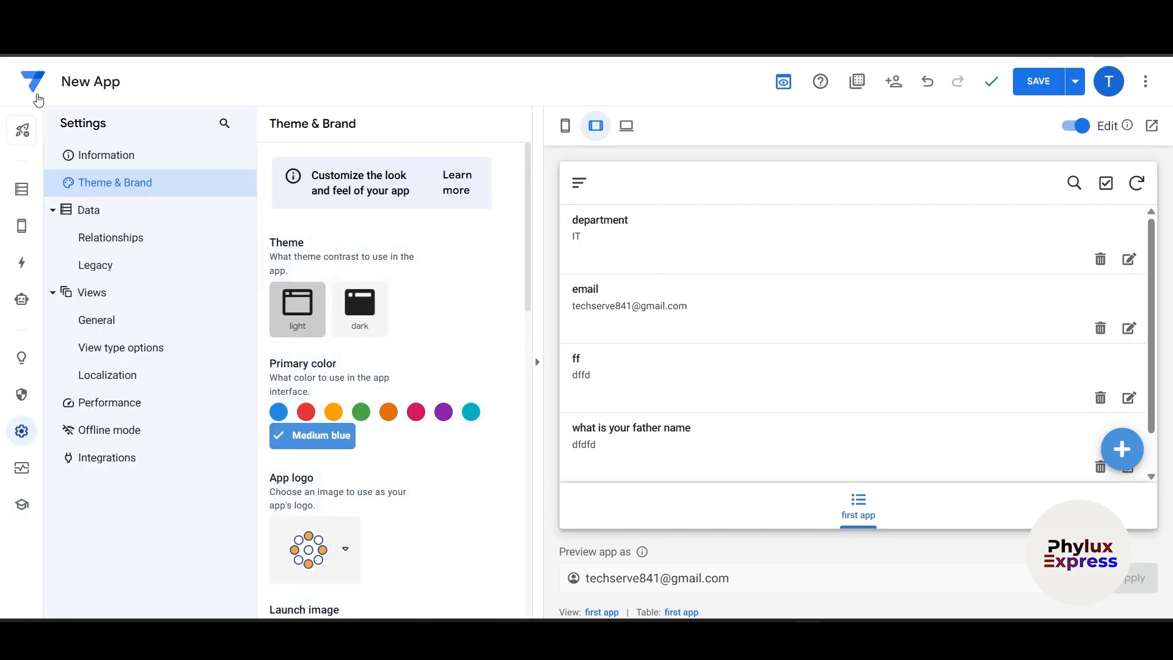
- Return to Theme & Brand and change the primary colour, trying green and then pink
left_click(22, 44)
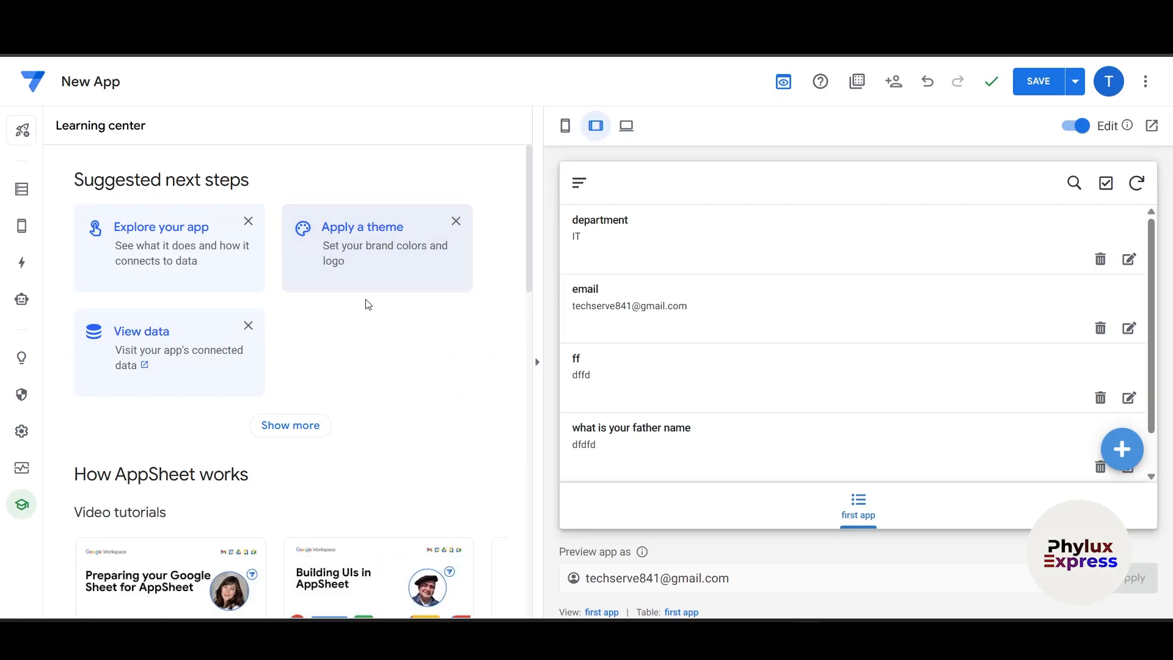
left_click(381, 269)
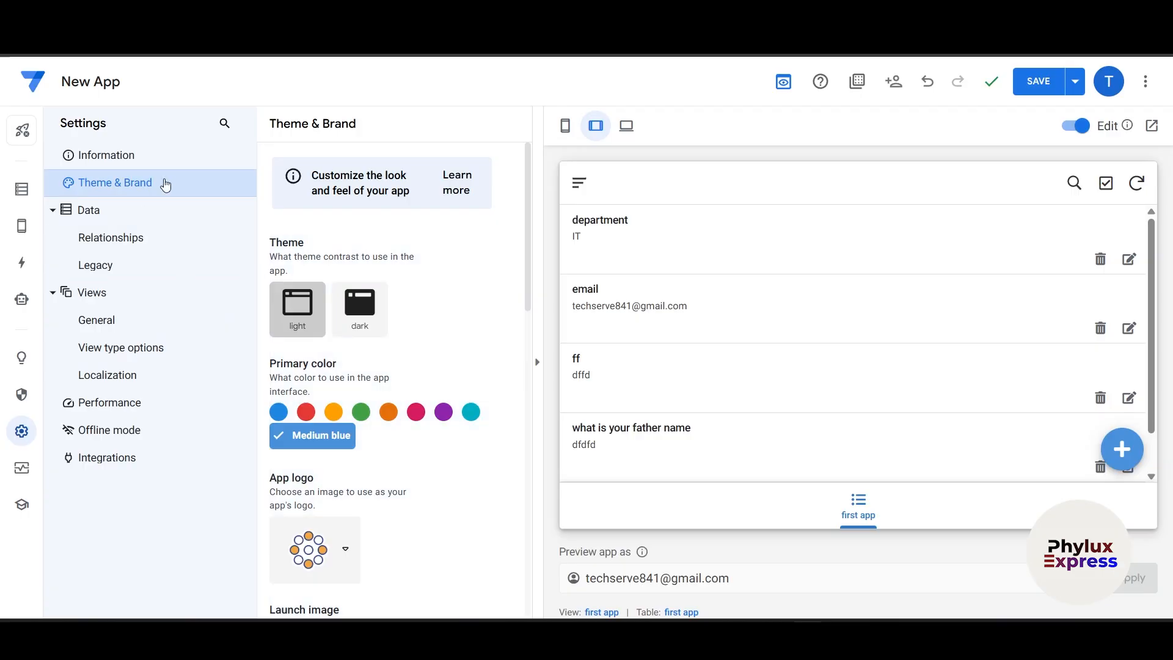
left_click(360, 417)
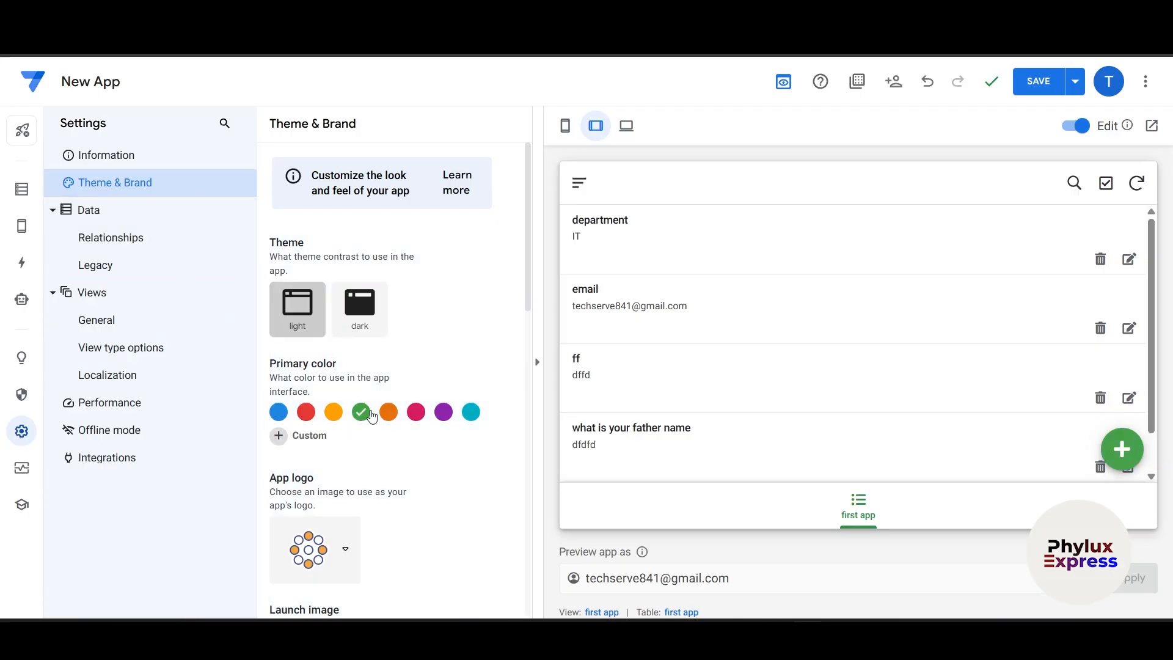
left_click(418, 415)
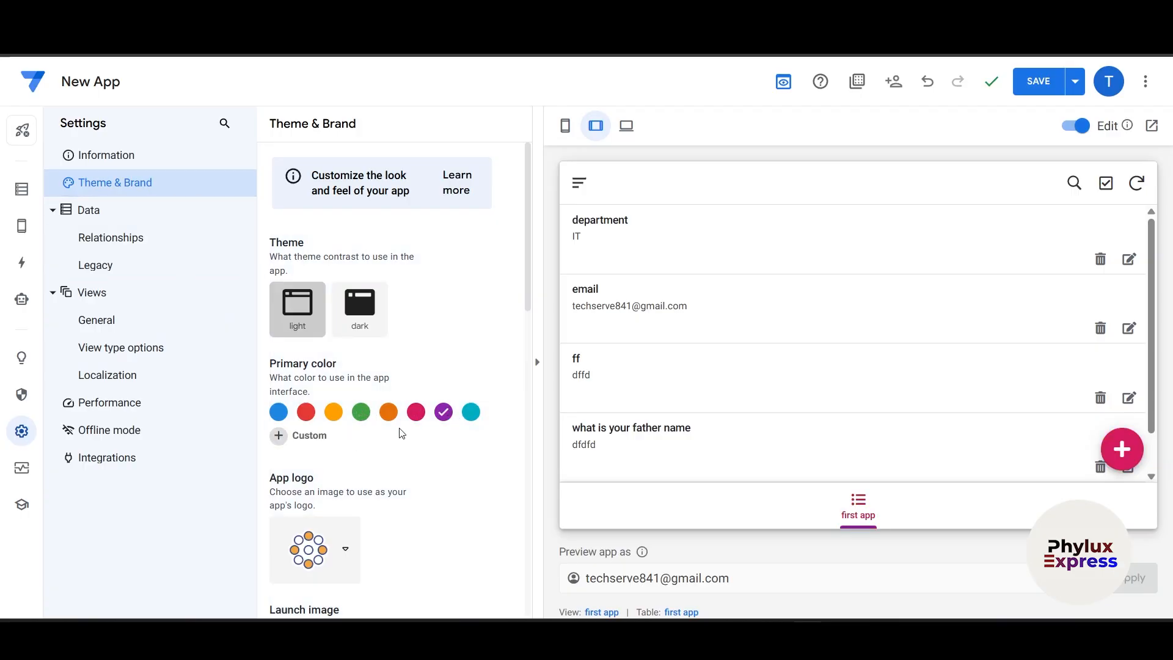
- Choose the scroll icon as the app logo
scroll(316, 448, "down", 3)
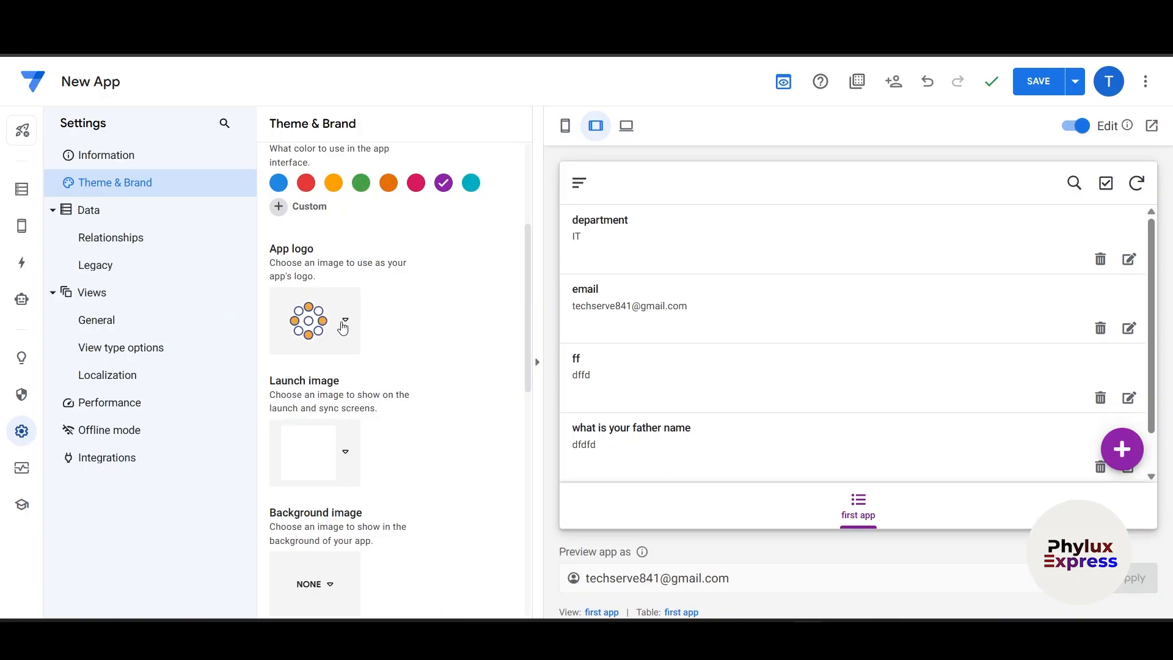
left_click(342, 328)
left_click(406, 383)
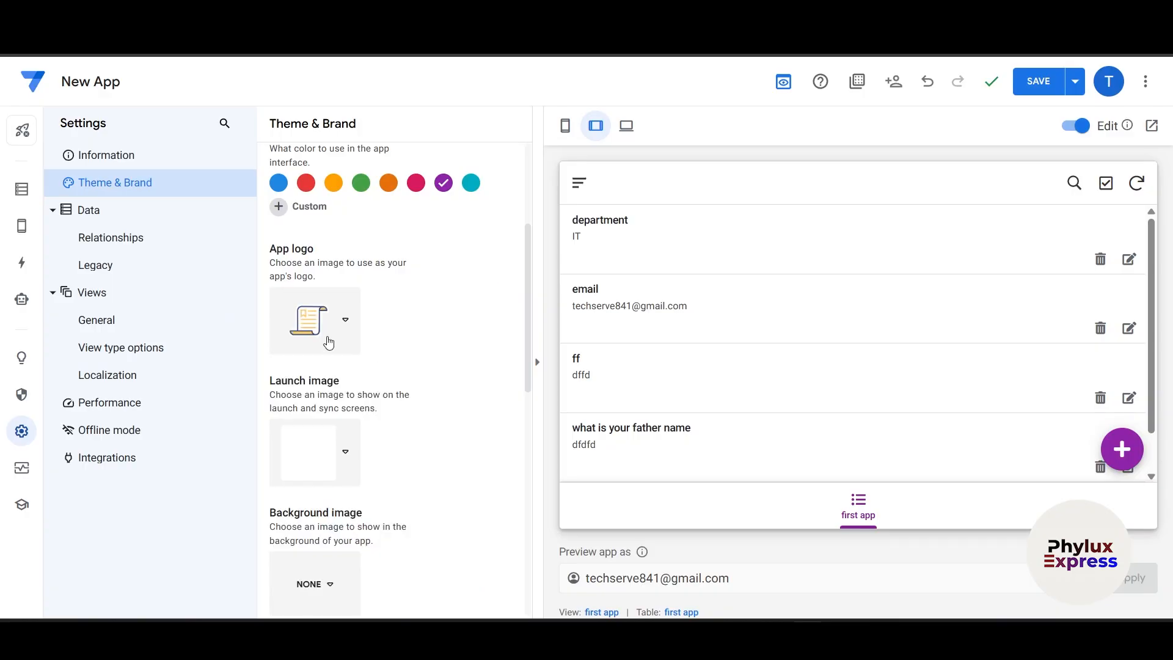
- Reopen the app logo icon choices and close them without picking another icon
left_click(328, 340)
scroll(348, 432, "down", 5)
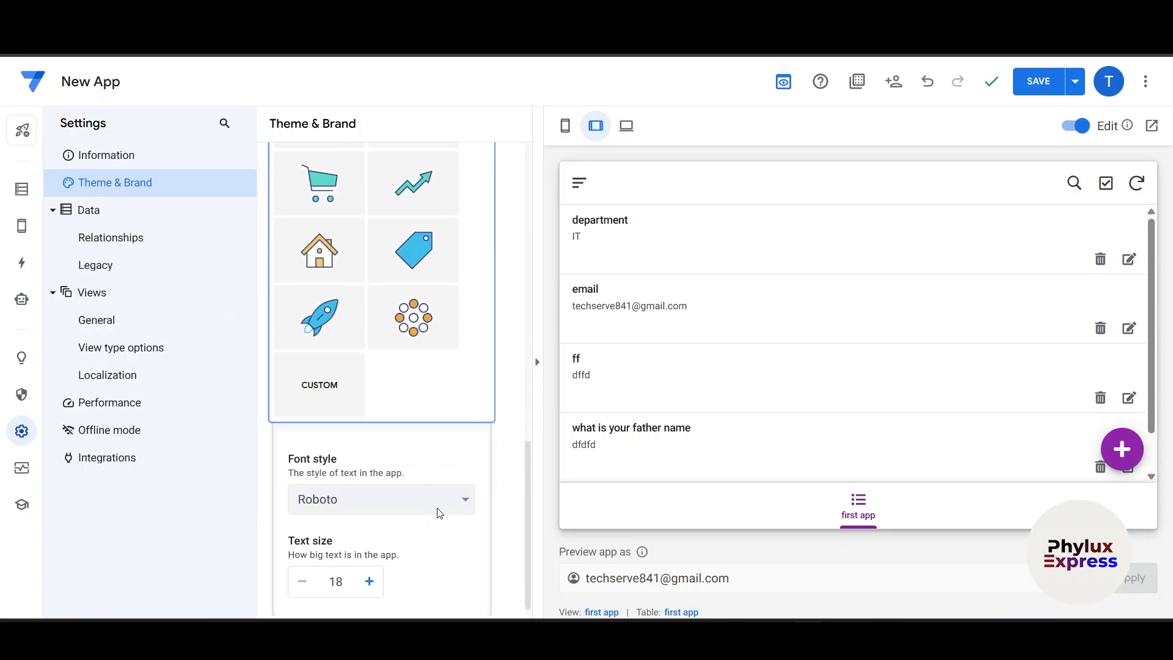
scroll(374, 392, "up", 4)
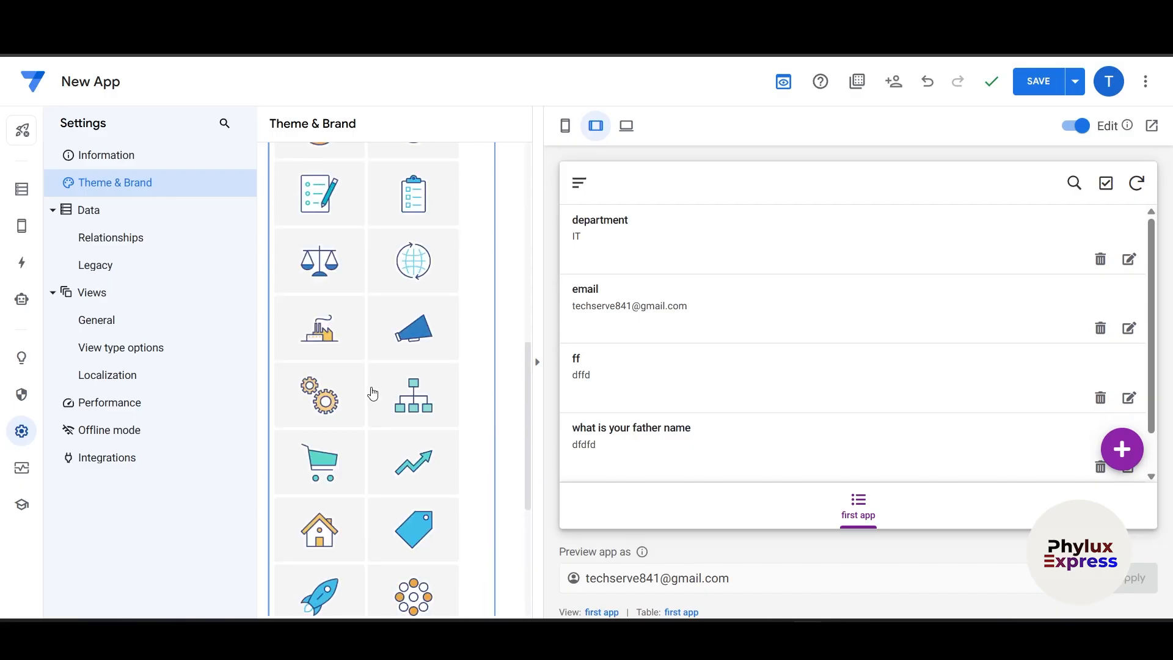
scroll(330, 484, "down", 3)
left_click(328, 466)
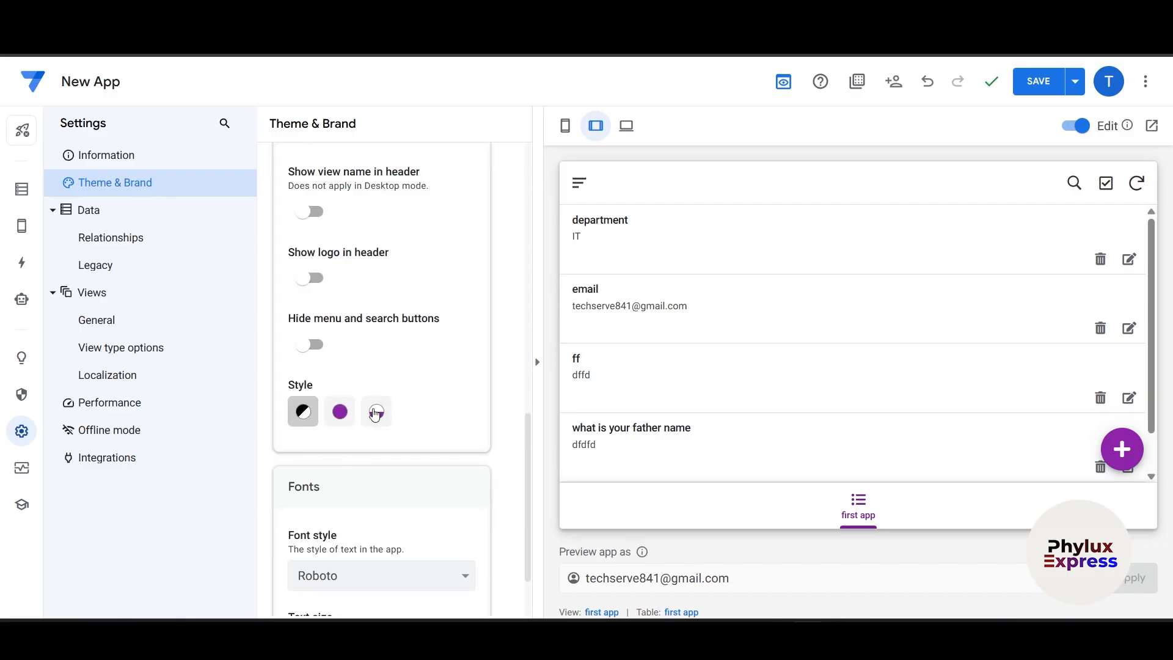
scroll(375, 414, "up", 6)
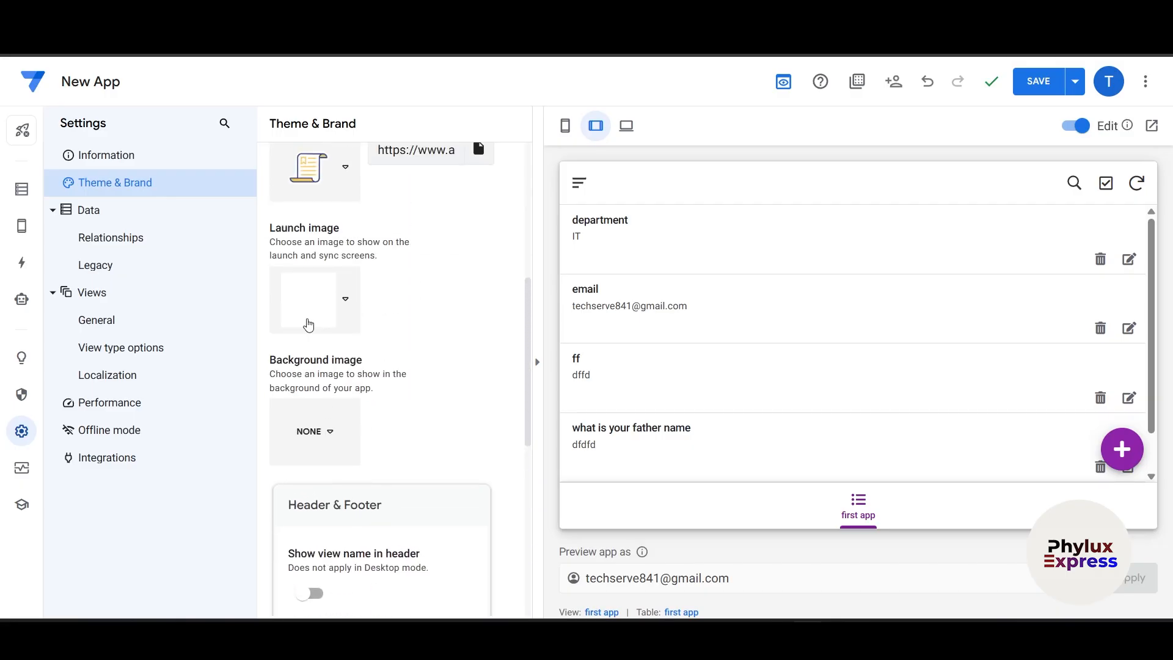
- Set the blue diagonal pattern as the launch image
left_click(309, 325)
left_click(439, 442)
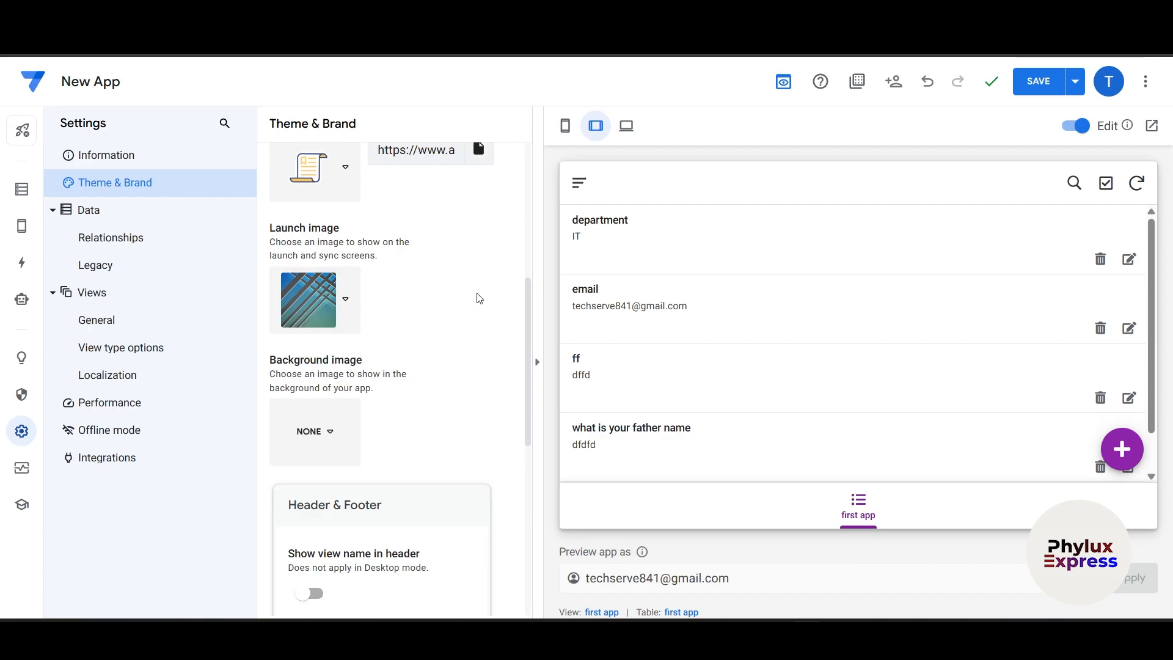
scroll(435, 341, "up", 4)
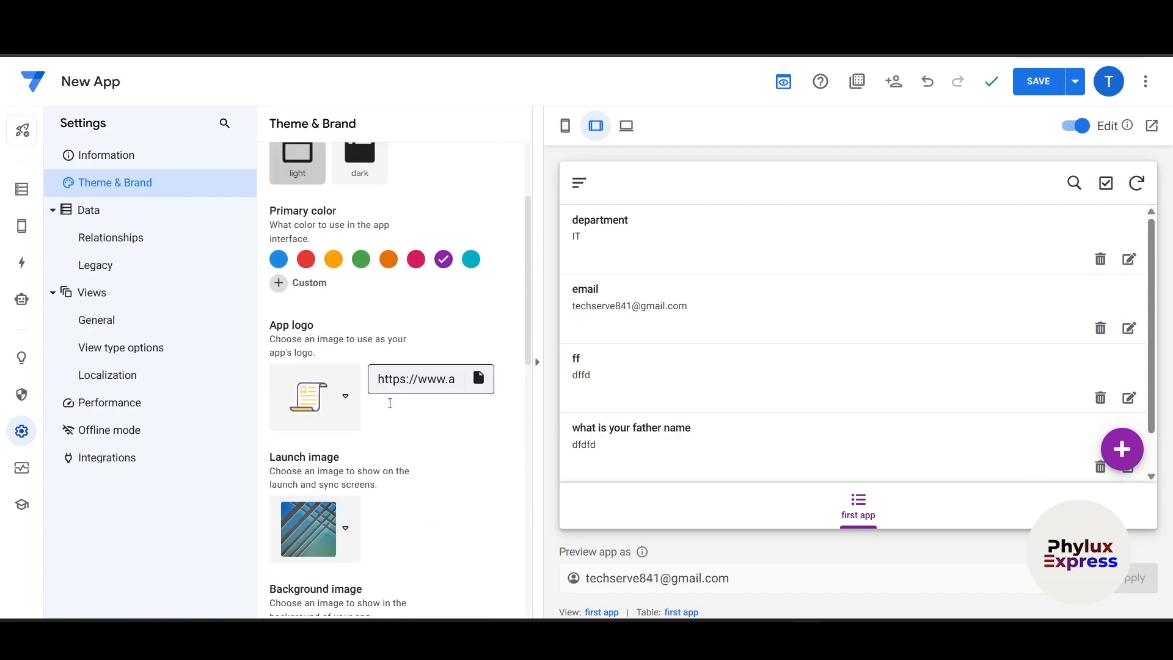
- Replace the app logo with the dollar-monitor icon
left_click(420, 380)
triple_click(437, 377)
left_click(409, 415)
left_click(411, 378)
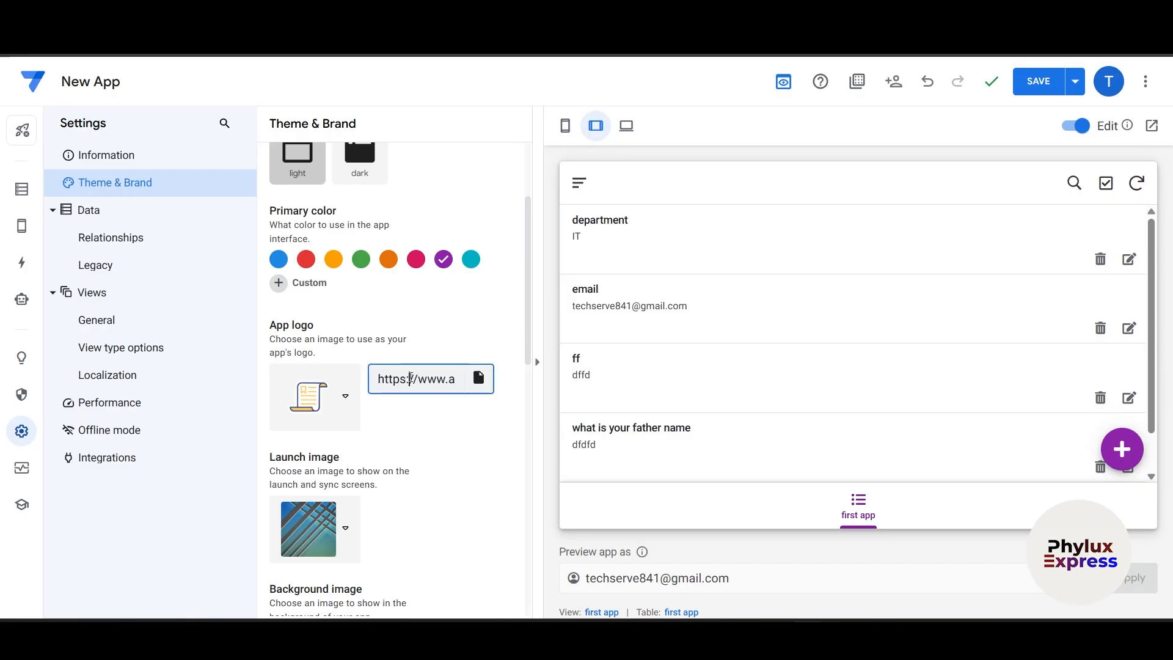
left_click(315, 416)
scroll(367, 427, "down", 8)
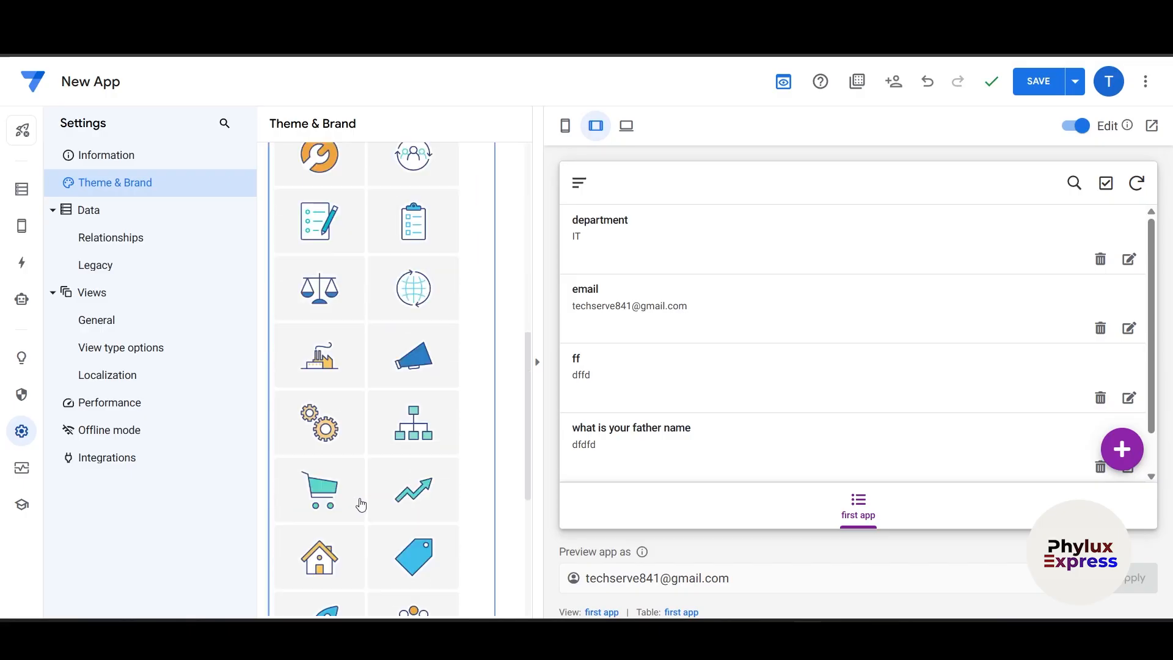
left_click(345, 381)
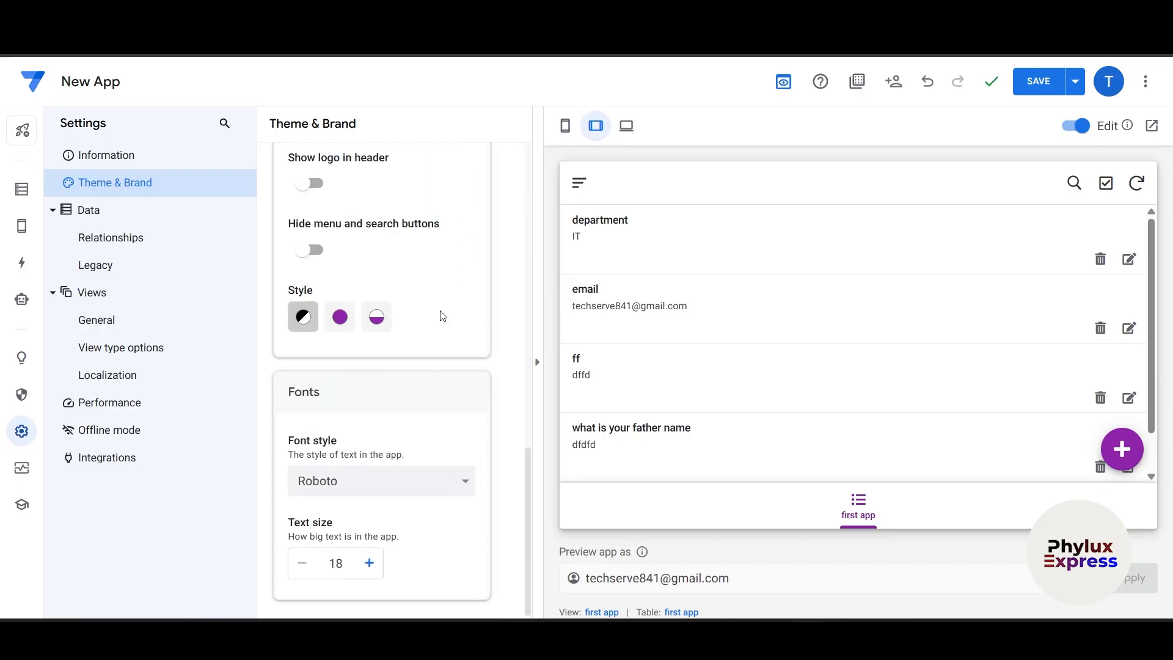
scroll(441, 315, "up", 8)
scroll(448, 332, "up", 2)
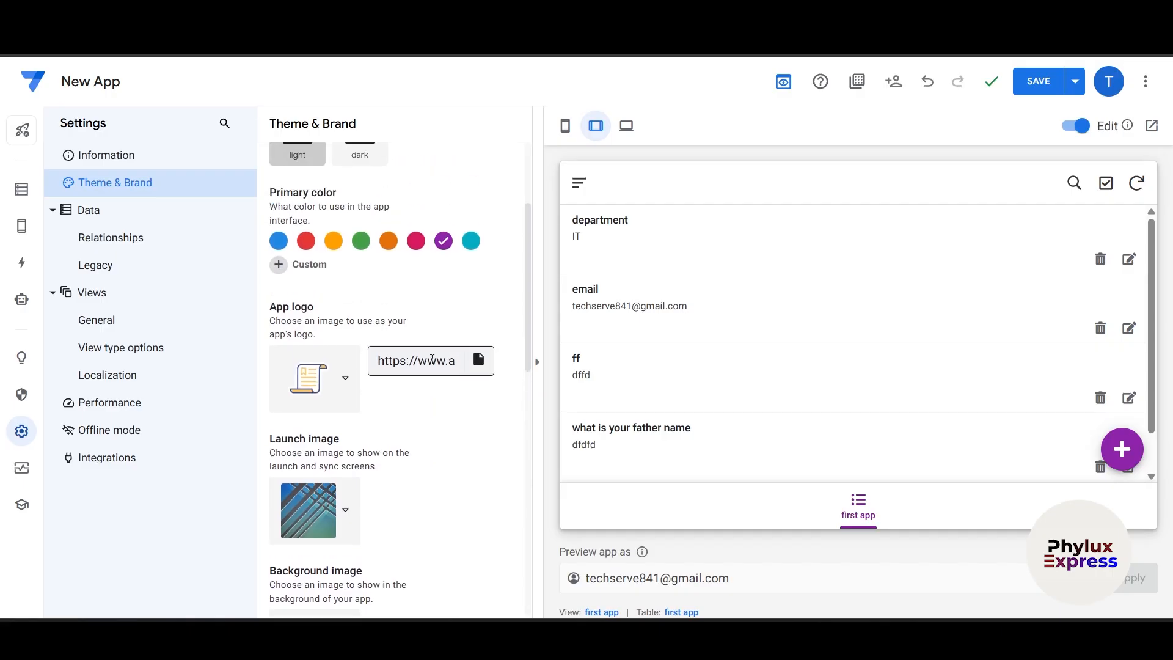
triple_click(411, 362)
left_click(340, 378)
left_click(360, 441)
- Set the blue diamond pattern as the background image
scroll(453, 398, "down", 3)
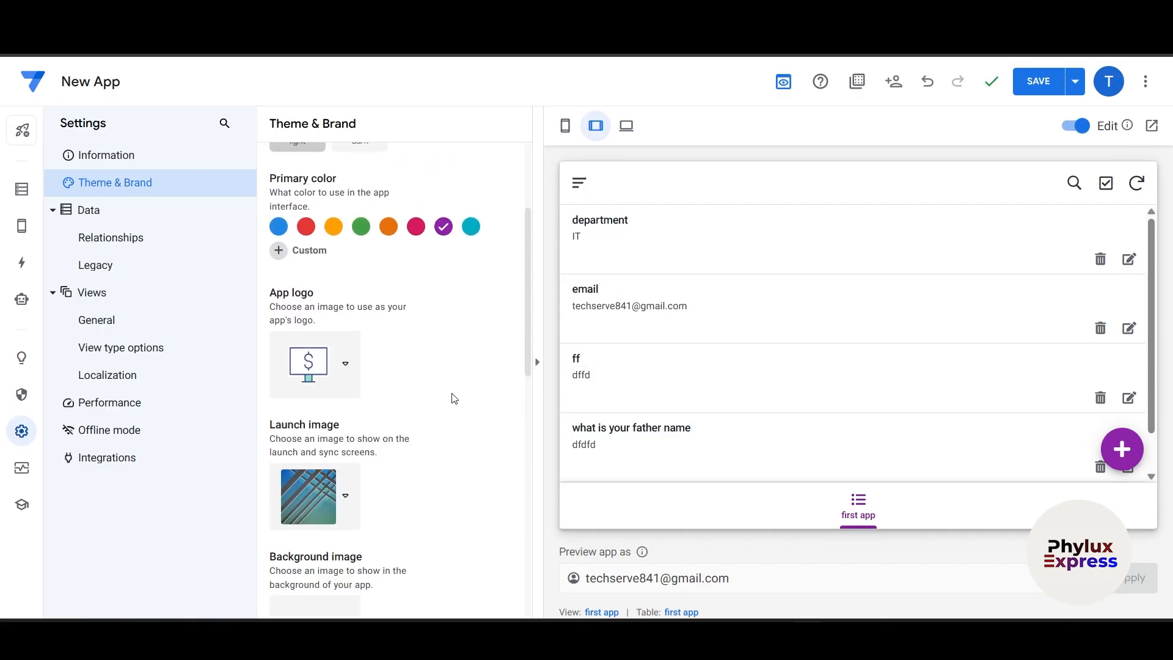
scroll(407, 337, "down", 3)
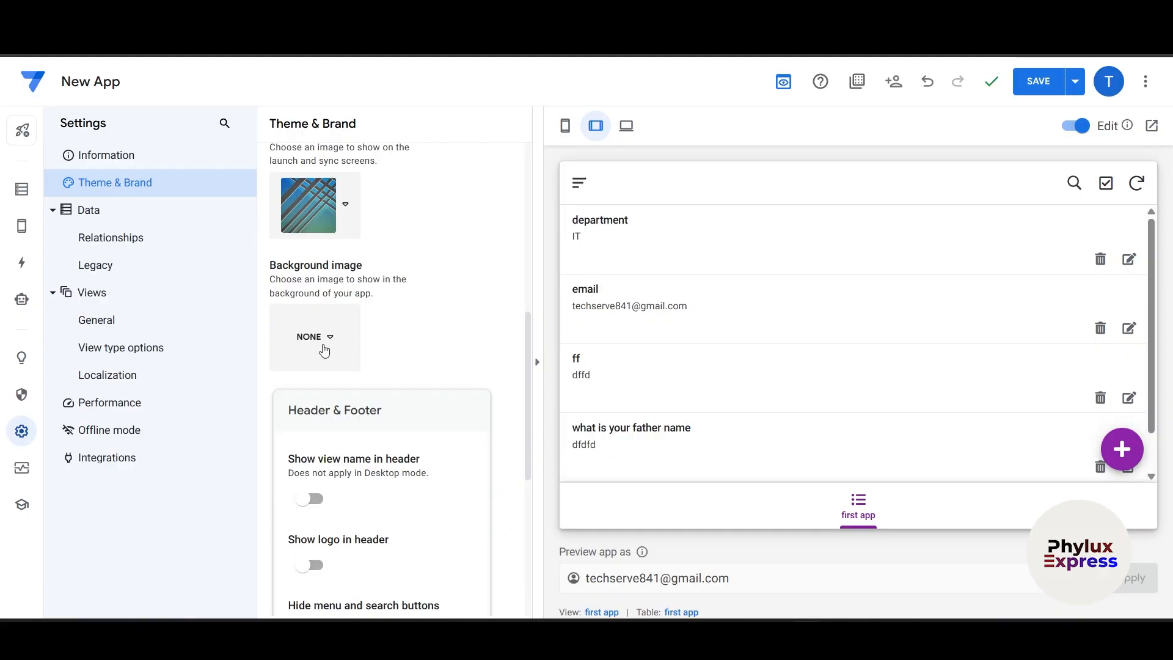
left_click(316, 341)
left_click(426, 361)
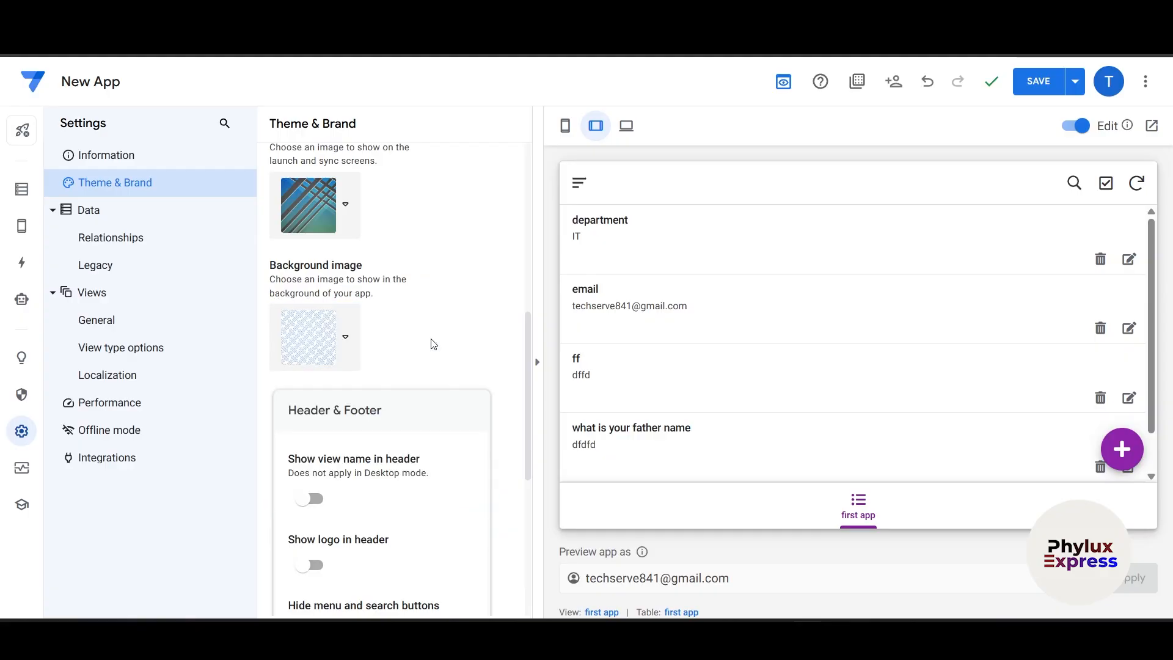
- Make the header show the view name and logo, with menu and search buttons hidden
scroll(446, 333, "down", 1)
left_click(303, 422)
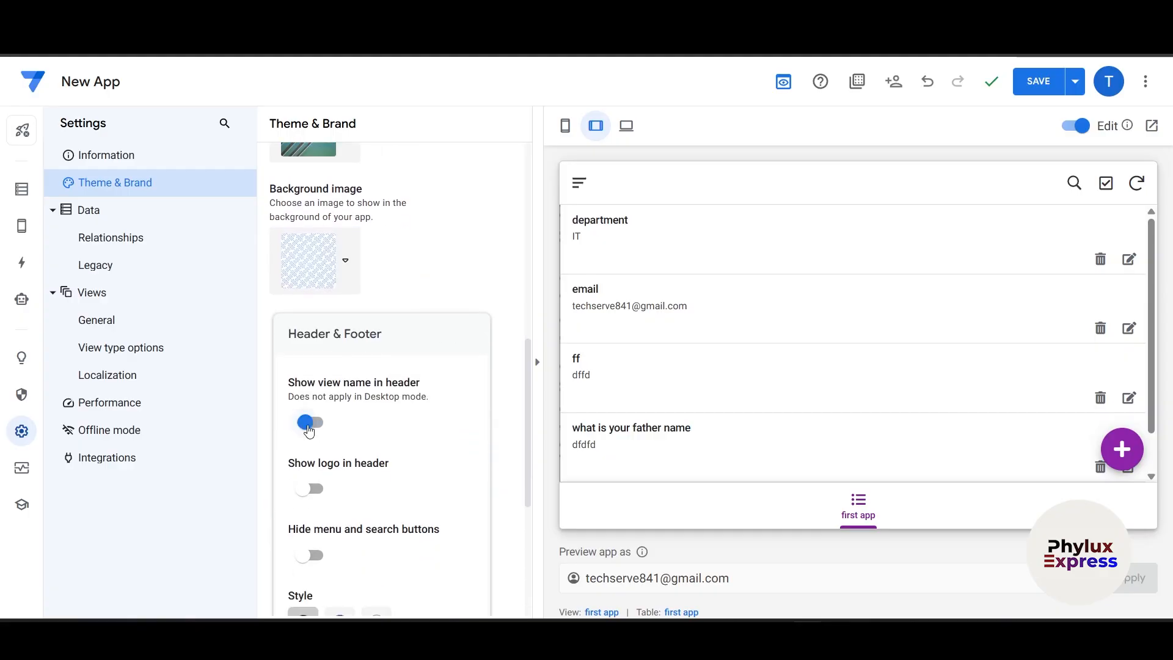
scroll(355, 435, "down", 2)
left_click(317, 336)
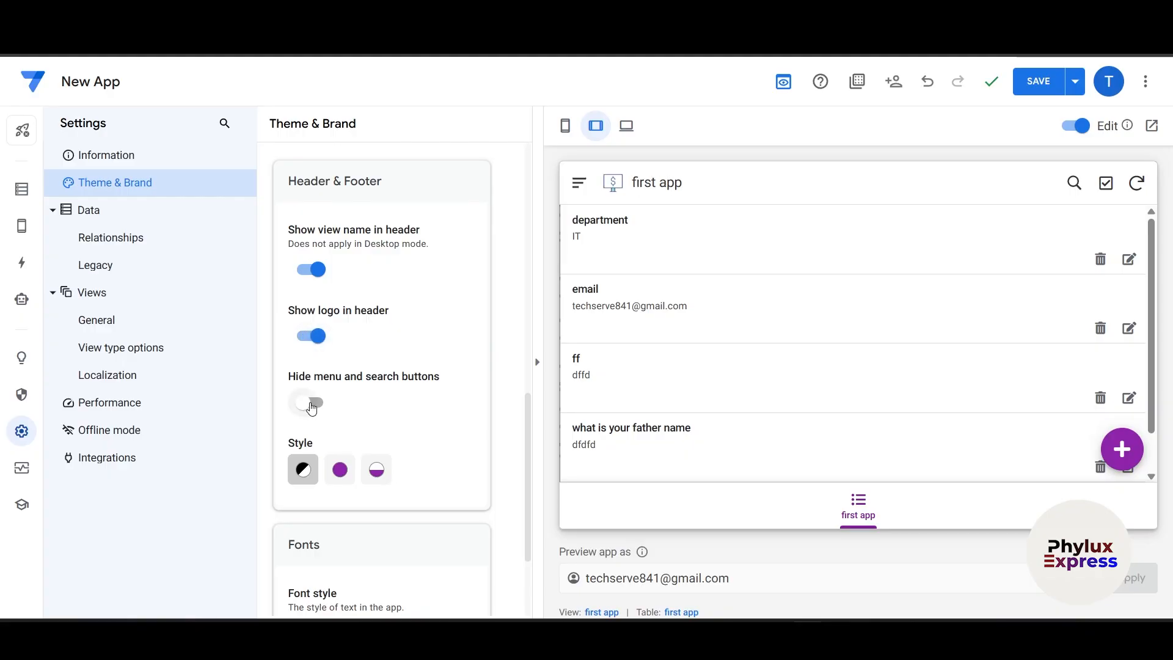
left_click(312, 402)
scroll(451, 406, "down", 2)
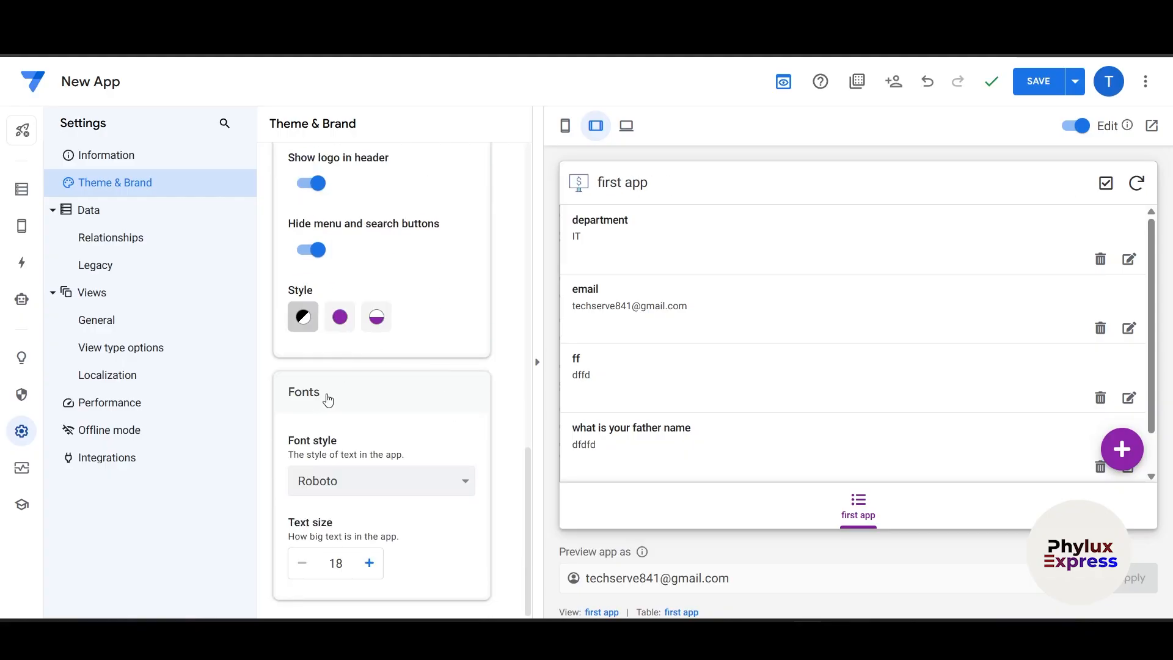
- Review the Relationships graph, then the Legacy and General view settings
scroll(314, 387, "up", 2)
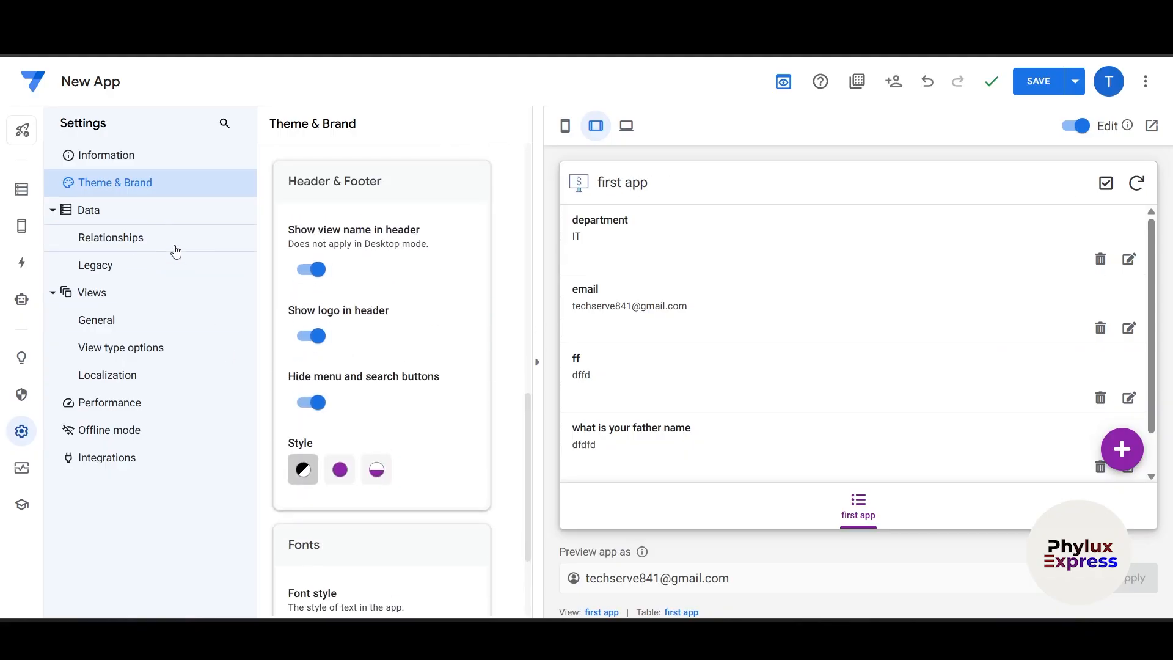
left_click(119, 245)
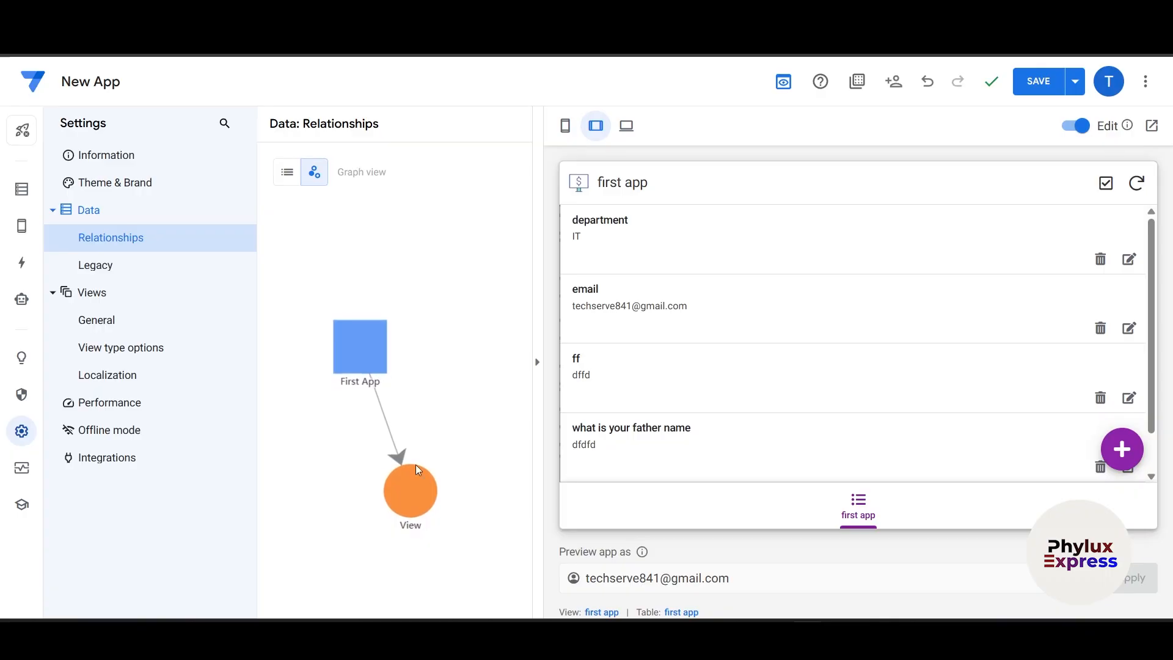
left_click(125, 278)
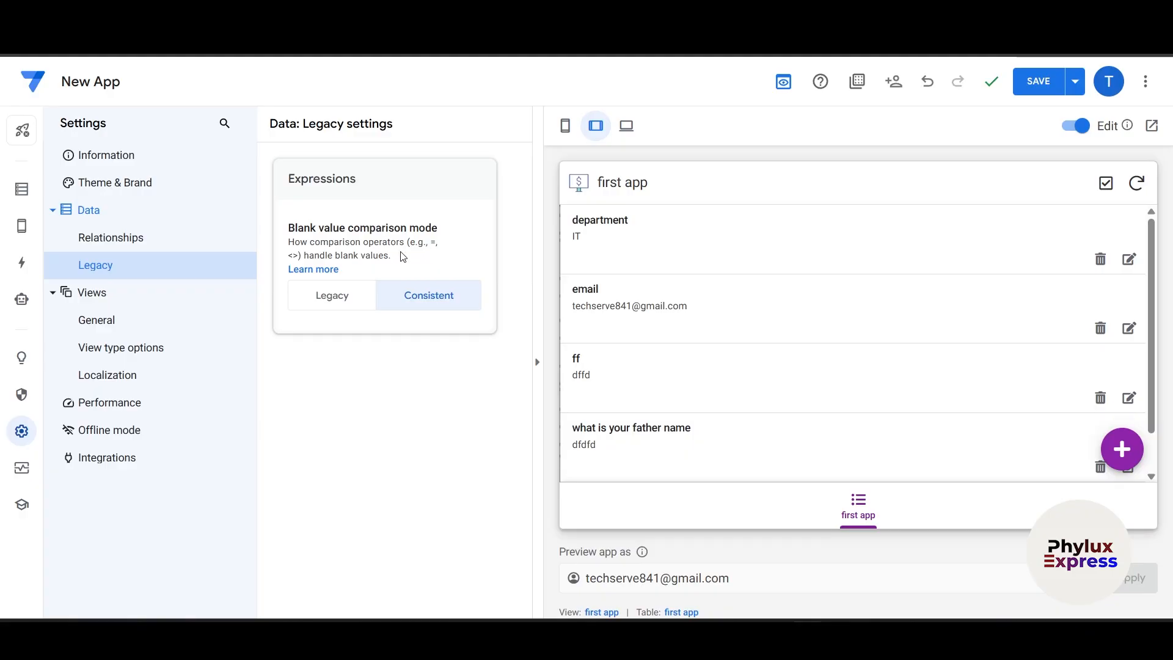
left_click(124, 328)
scroll(398, 345, "down", 2)
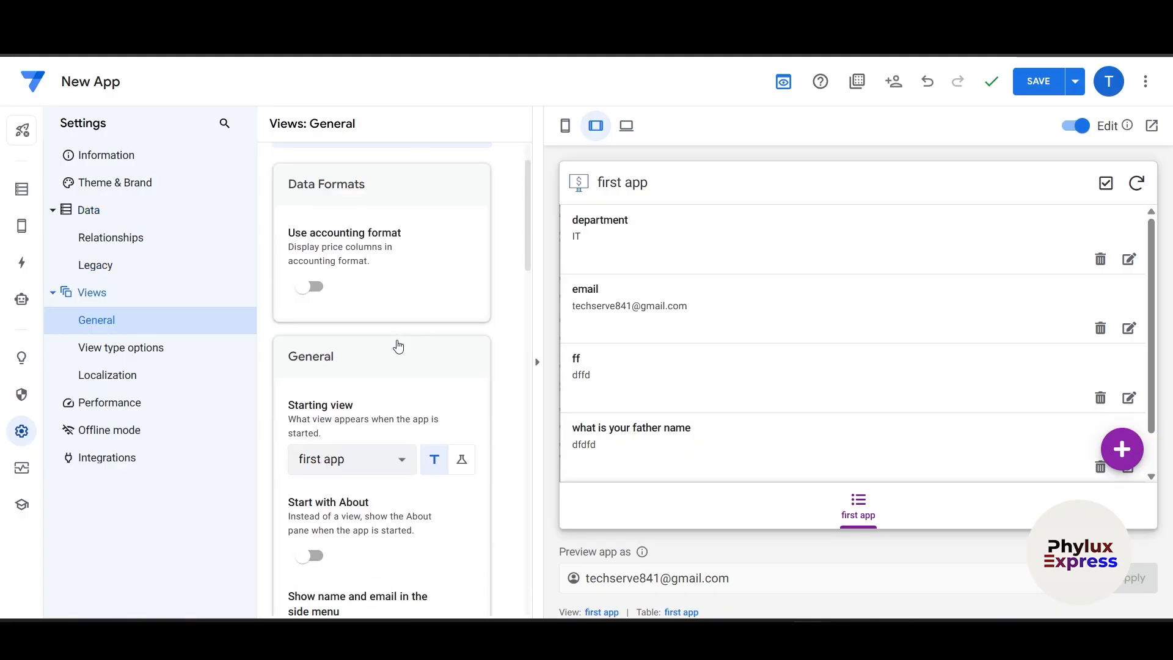
scroll(400, 335, "down", 4)
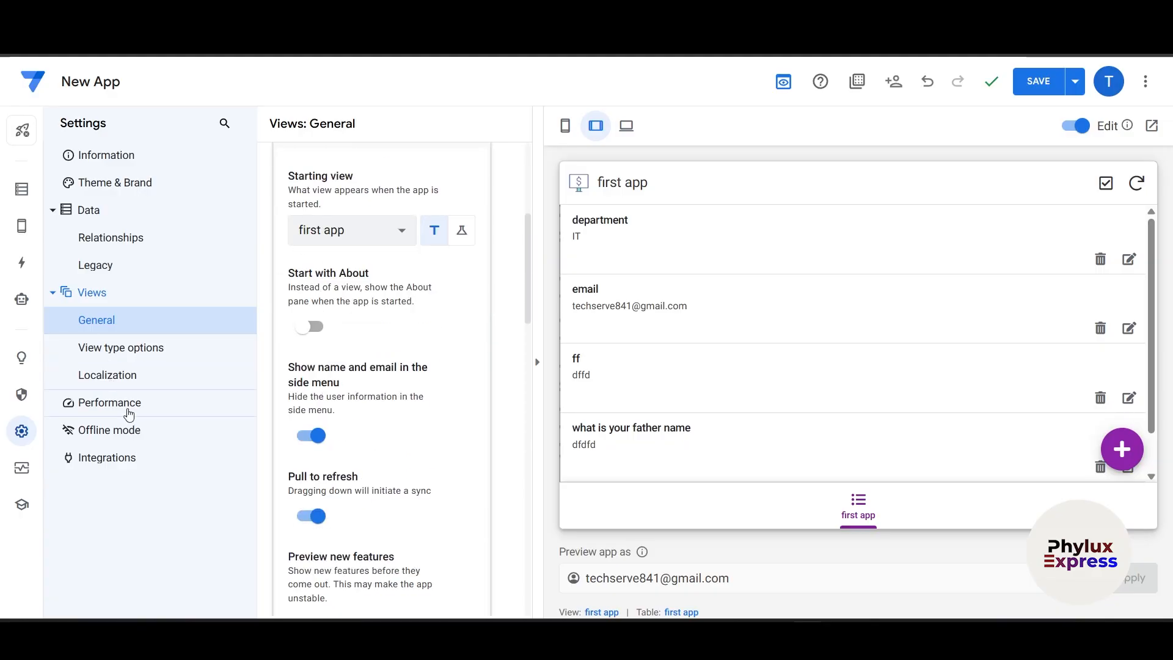
- Check the Performance and Integrations settings, then save the app's changes
left_click(130, 415)
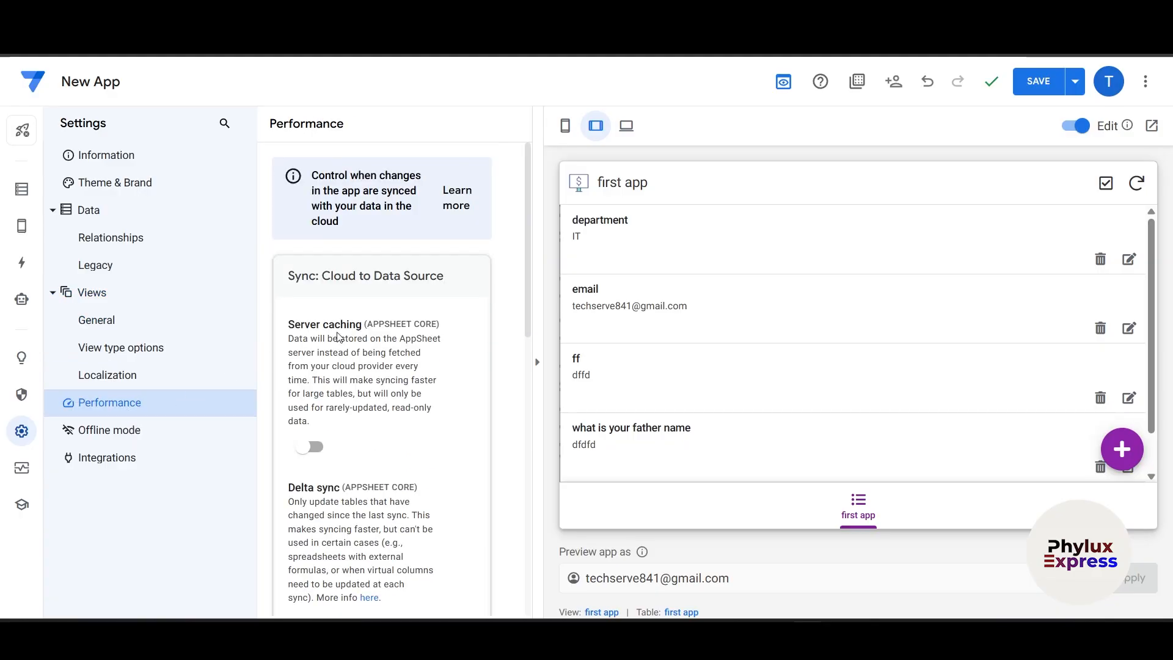
scroll(341, 337, "down", 5)
scroll(341, 337, "down", 3)
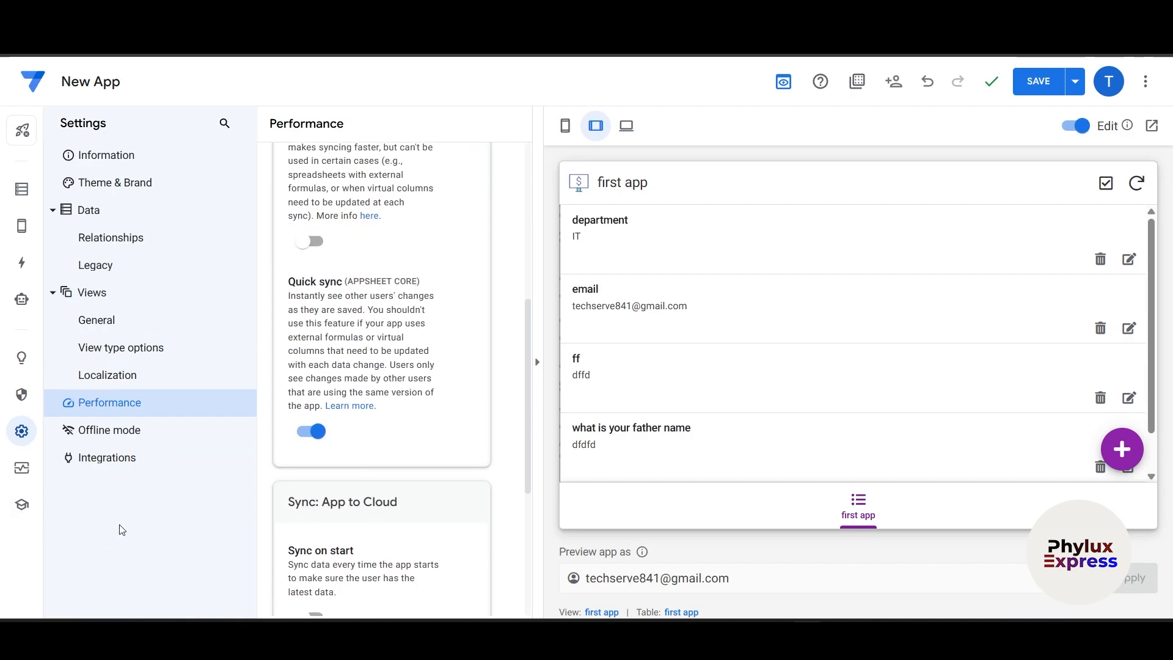
left_click(157, 463)
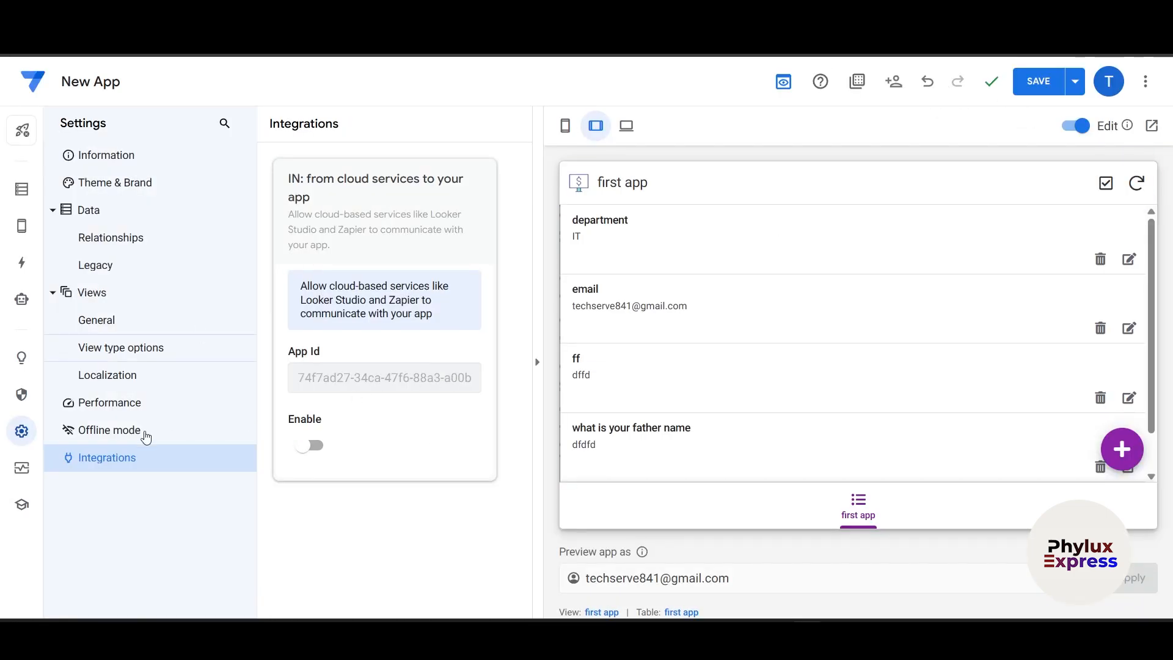
left_click(1044, 86)
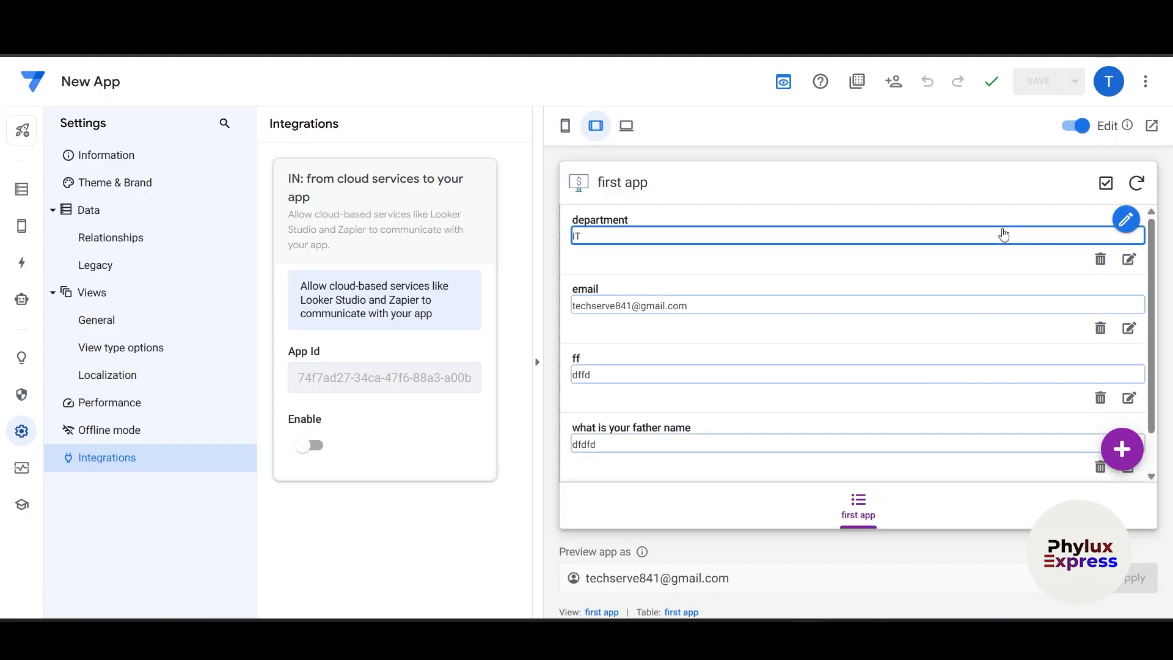
- Leave the editor for the Recent apps list, where New App shows as a Prototype
scroll(767, 275, "down", 1)
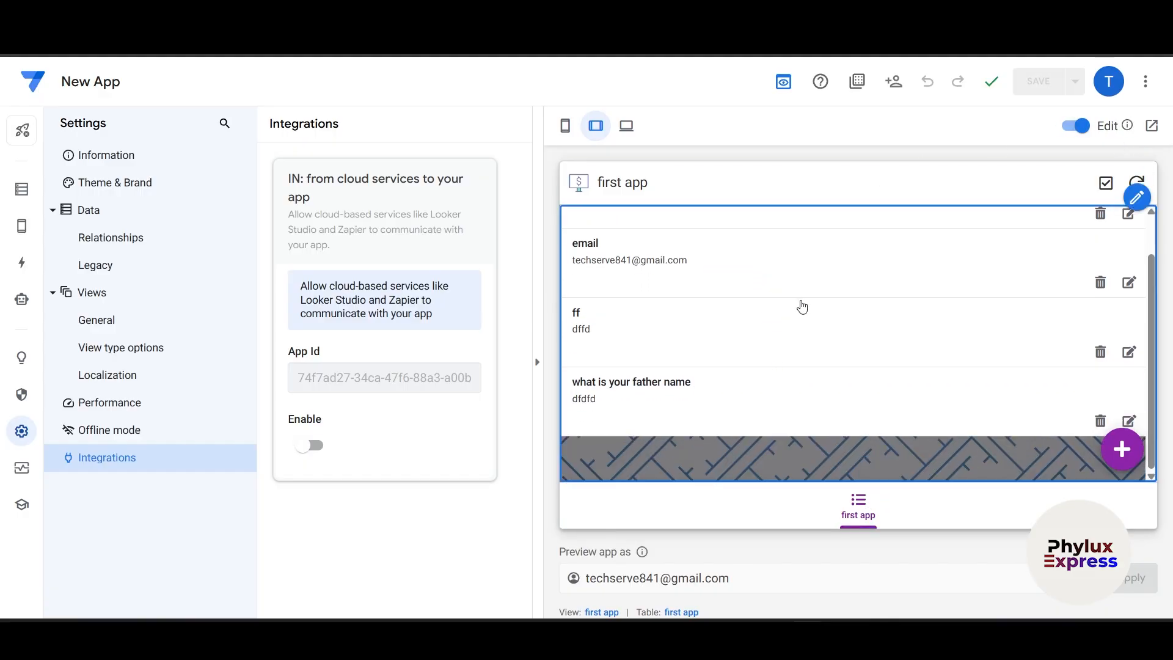
scroll(812, 309, "up", 1)
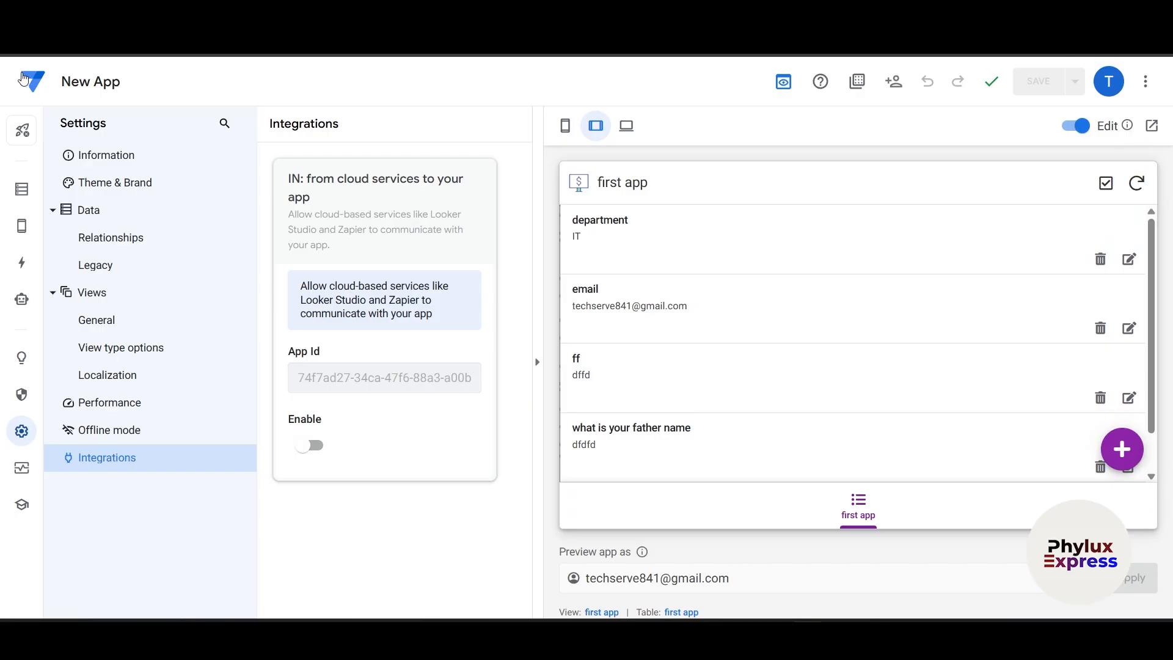
left_click(27, 89)
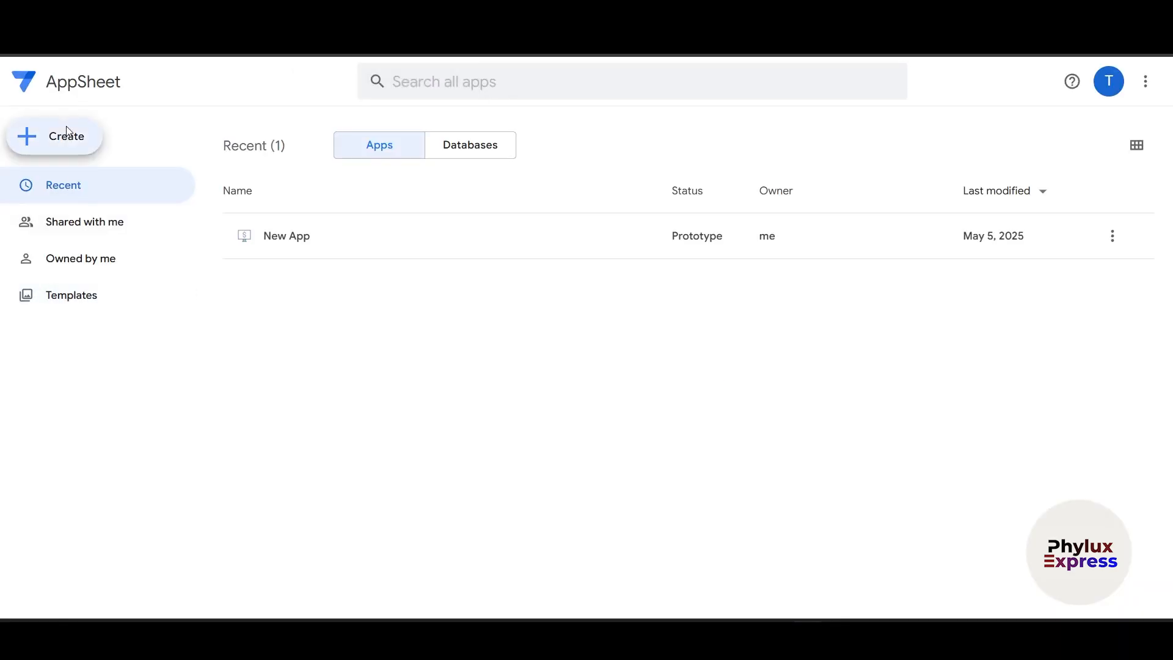
- Go to the App templates page and start copying the Simple Survey template
left_click(63, 133)
mouse_move(140, 186)
left_click(248, 217)
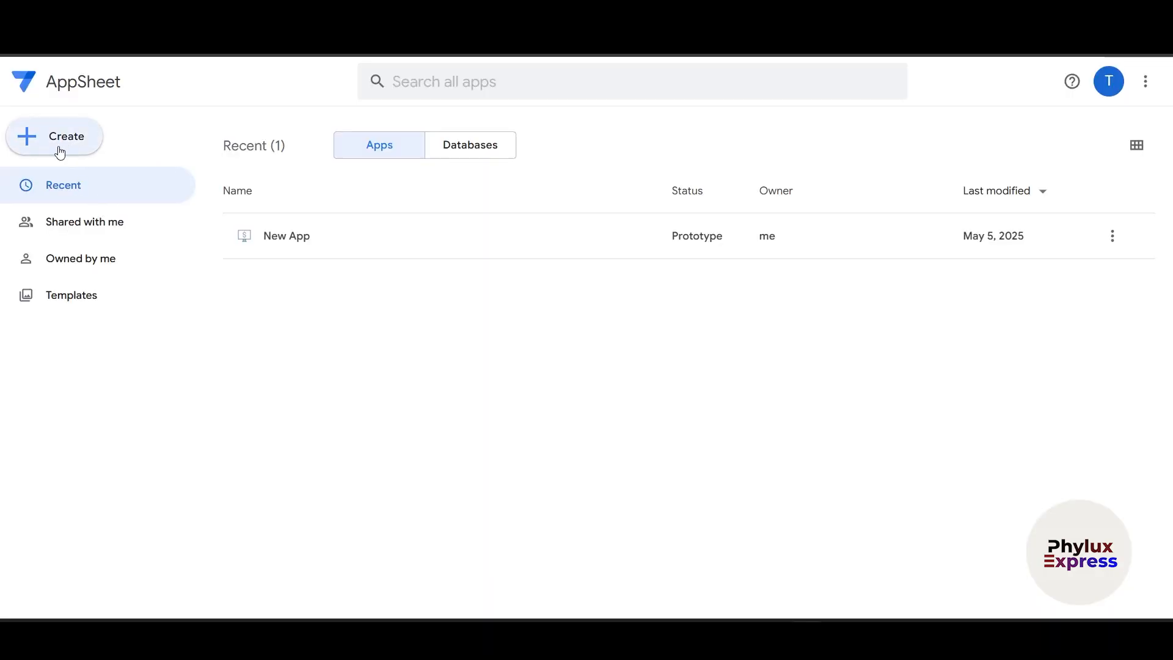
left_click(67, 145)
mouse_move(93, 195)
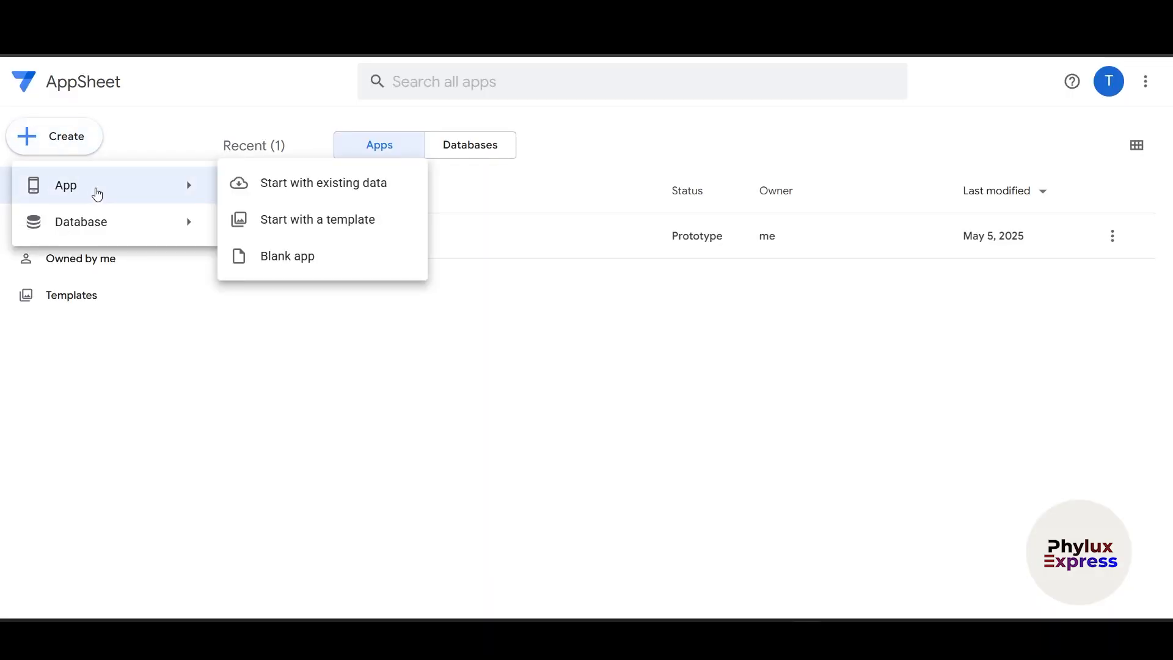
left_click(273, 223)
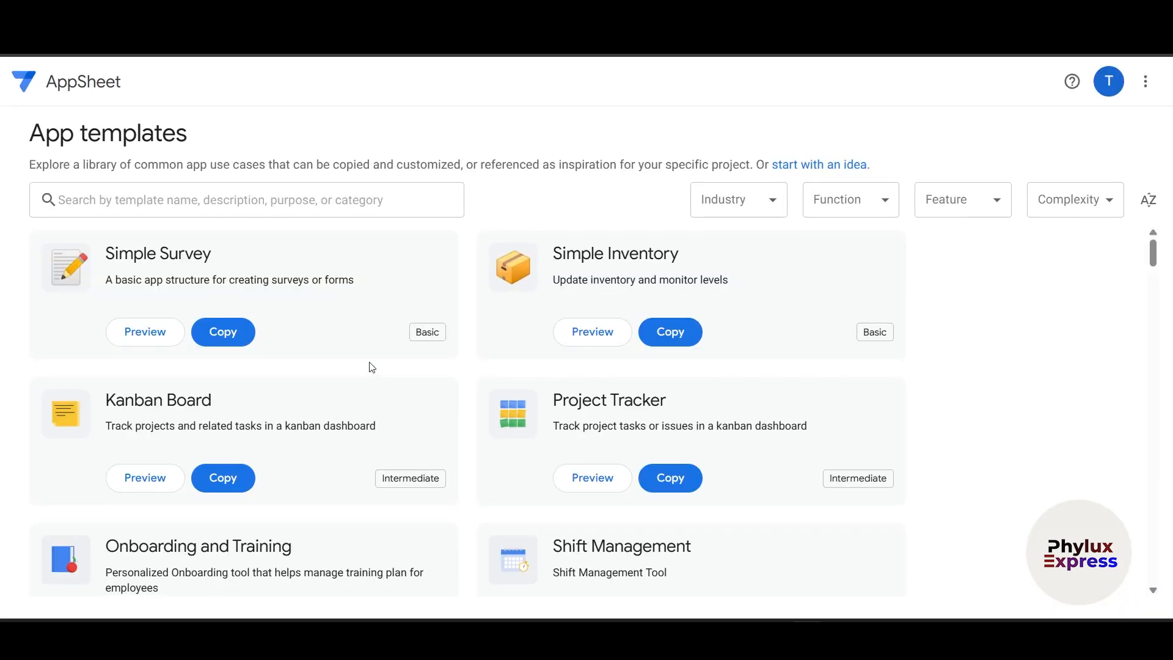
scroll(349, 349, "down", 2)
scroll(350, 349, "up", 2)
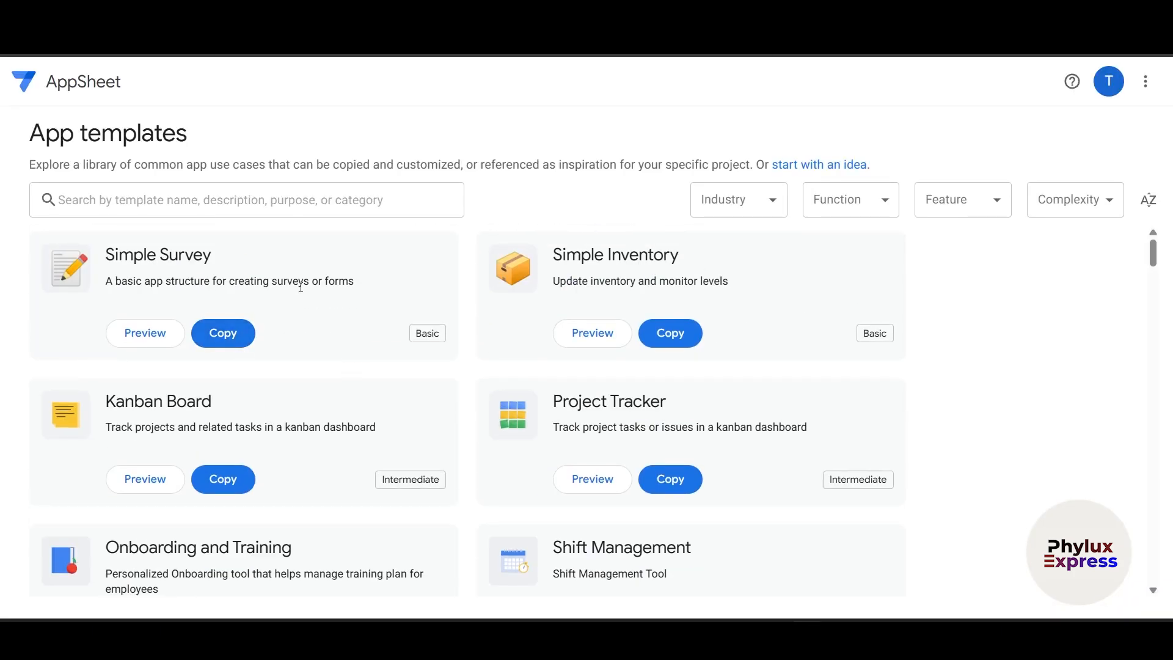
left_click(219, 334)
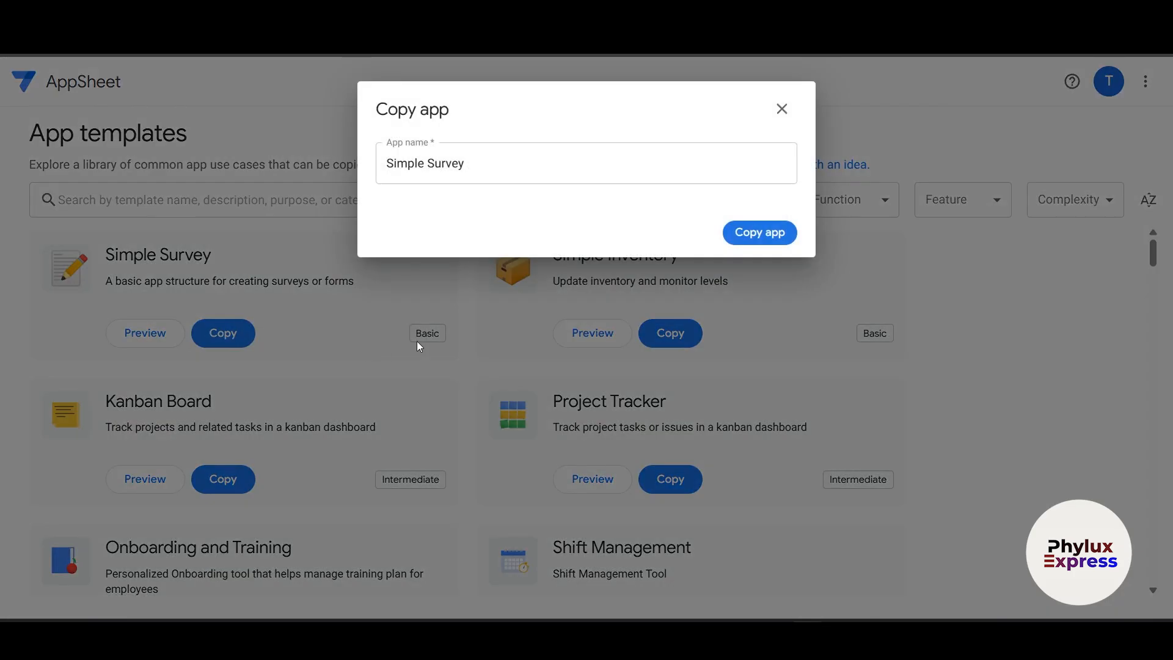
- Copy the template as Simple Survey and expand all Suggested next steps once the editor loads
left_click(752, 236)
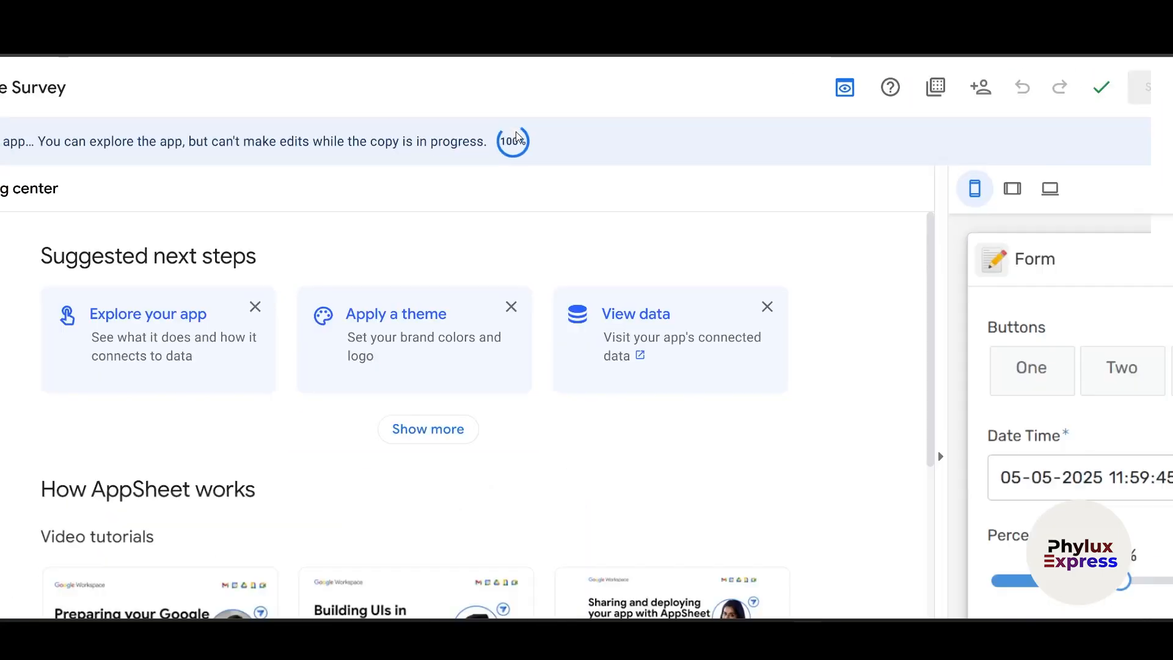
scroll(1160, 424, "down", 5)
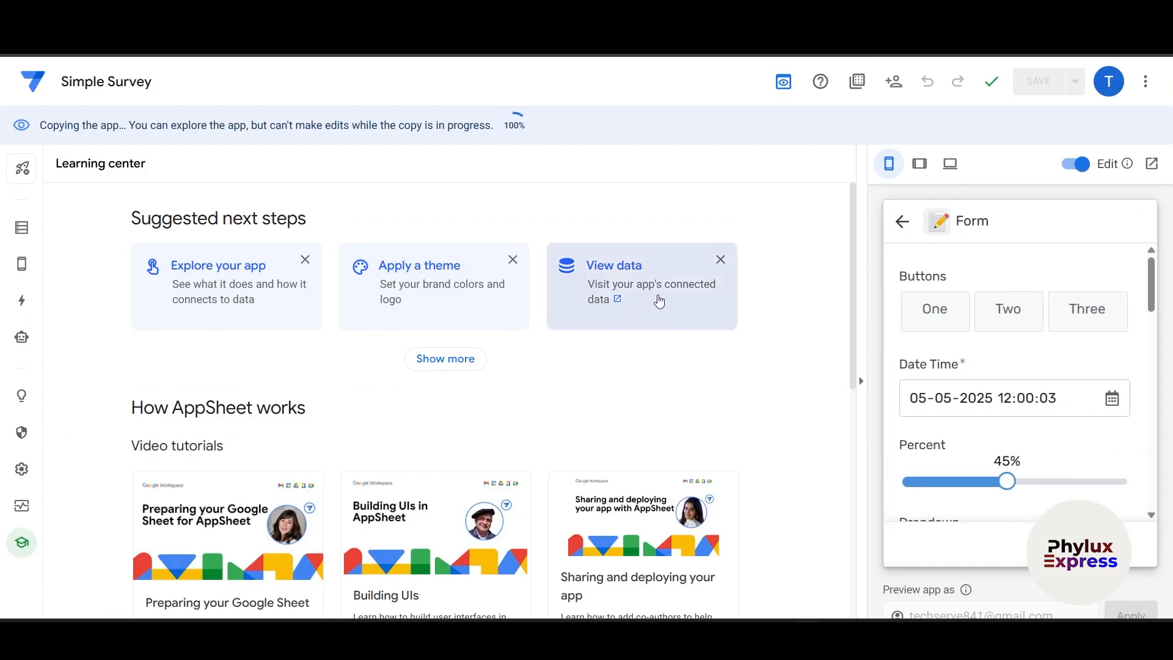
left_click(440, 360)
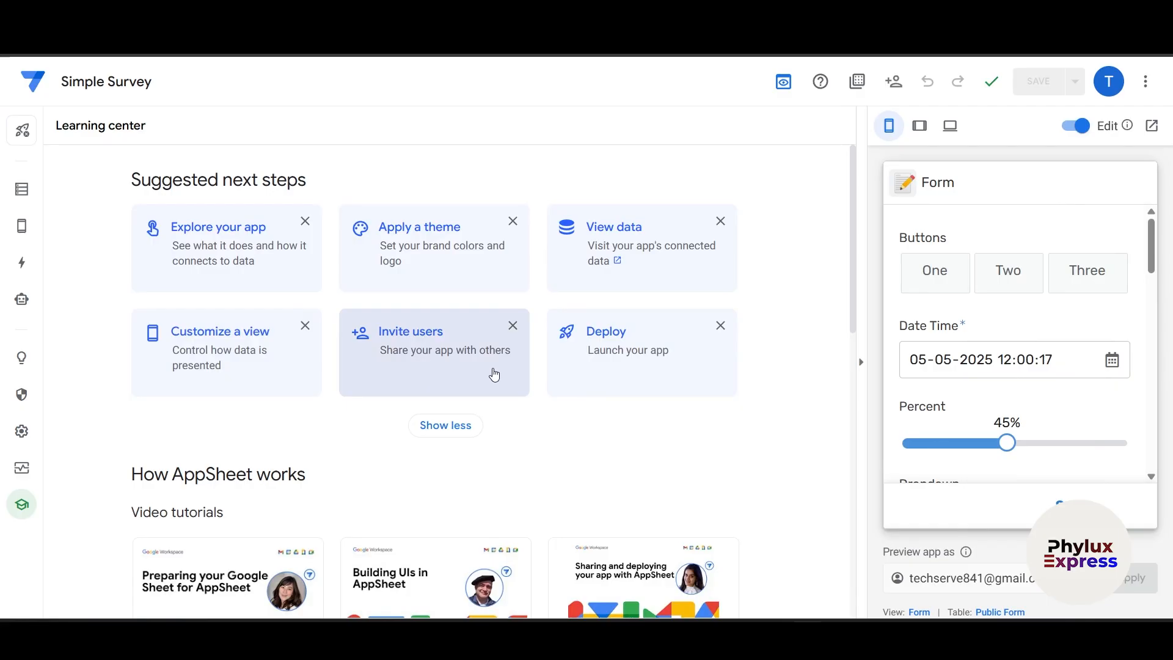
- Copy the Simple Survey app's user list from the Invite users options
left_click(450, 371)
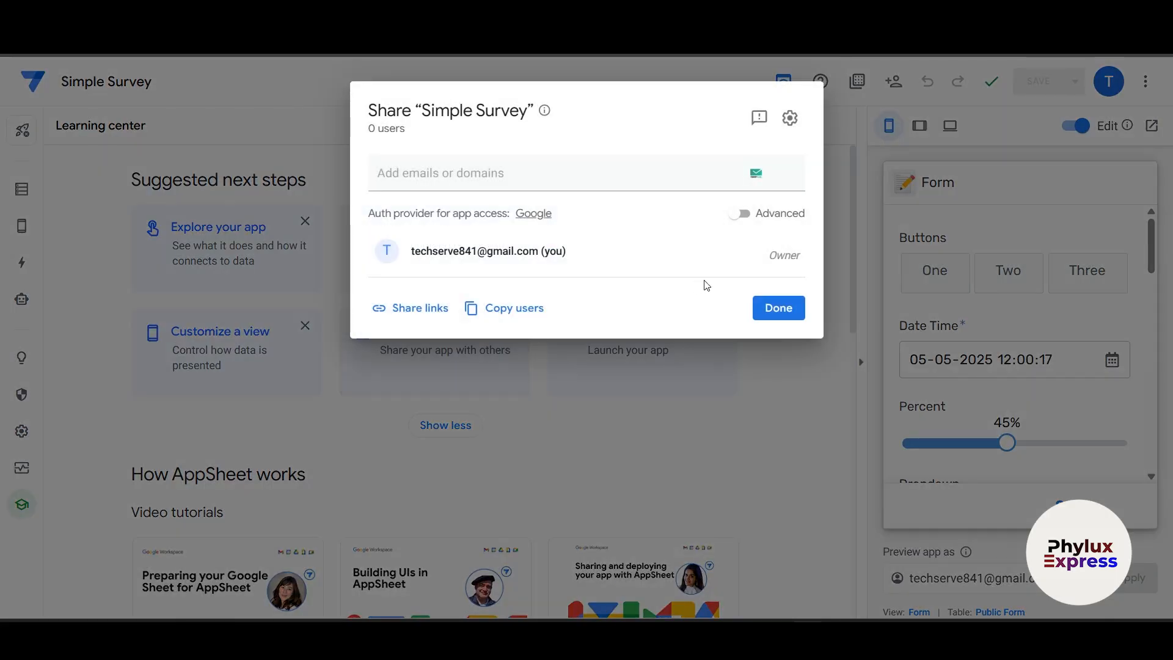
left_click(509, 174)
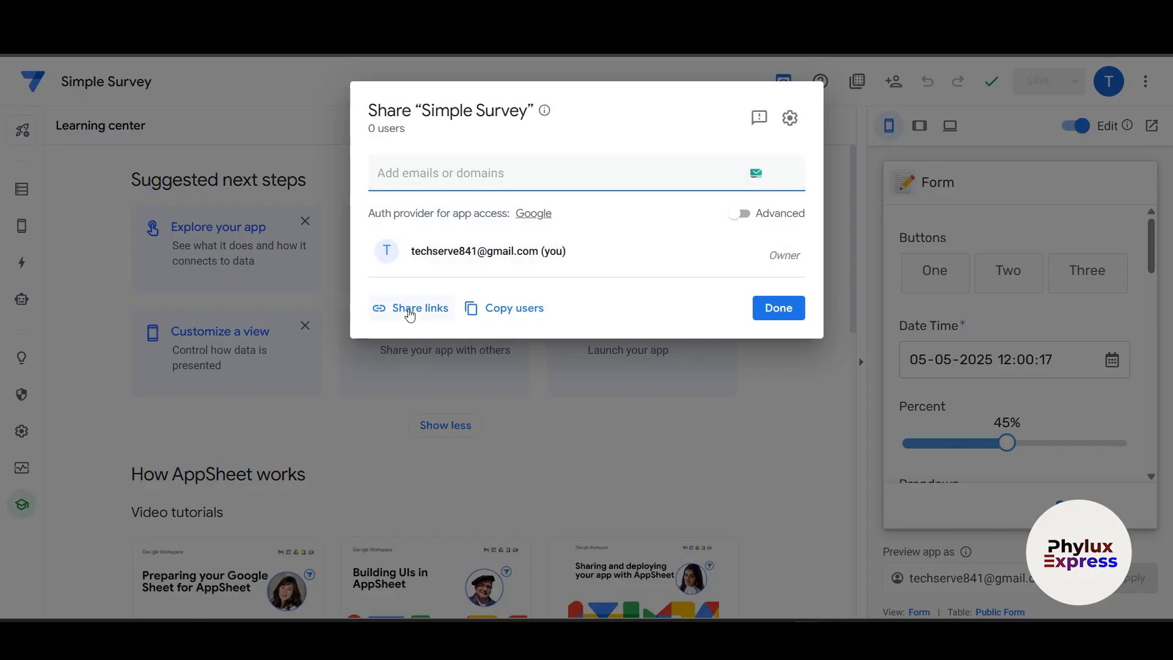
left_click(513, 310)
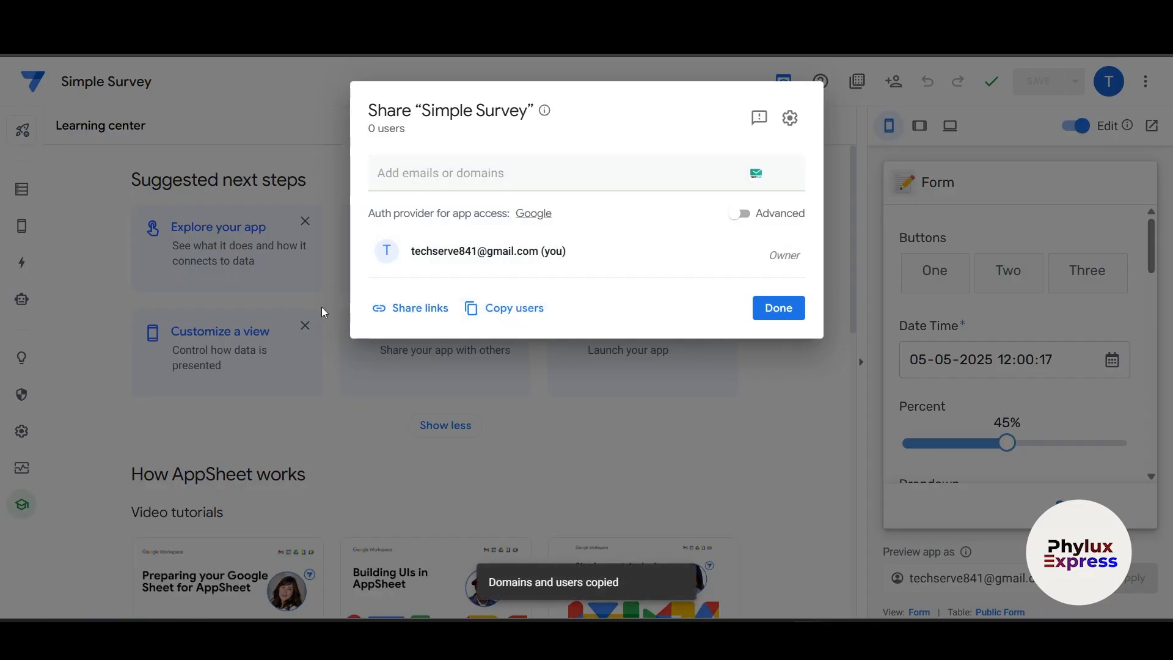
- Copy the Open in browser and editor links, then close the sharing dialogs
left_click(393, 319)
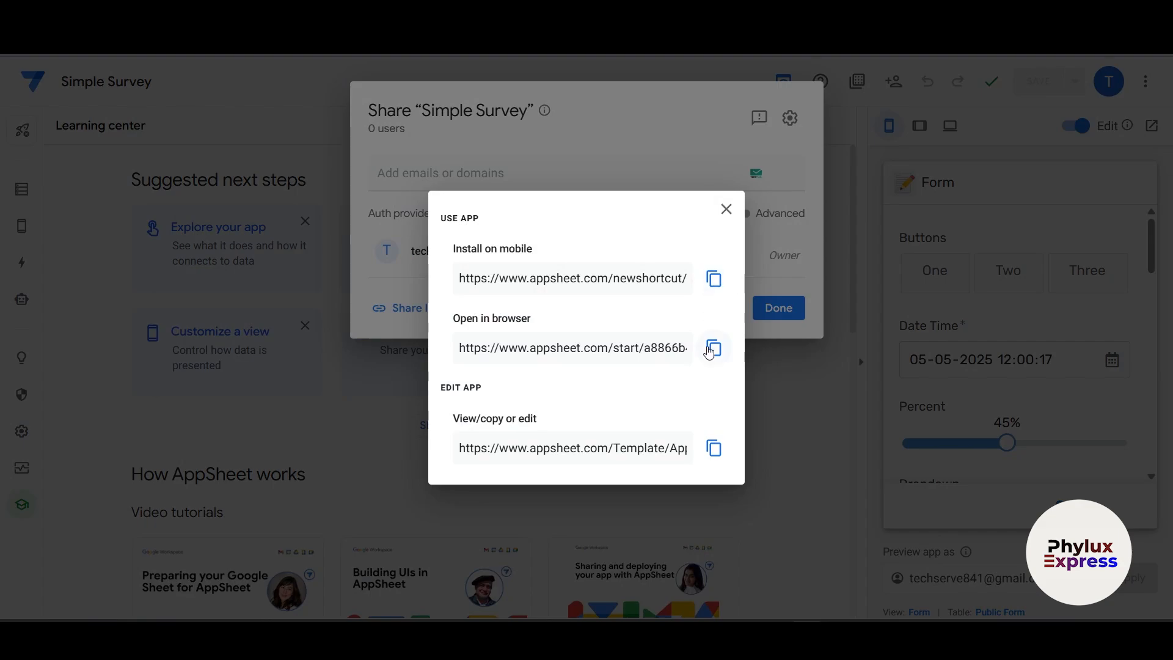
left_click(713, 356)
left_click(714, 449)
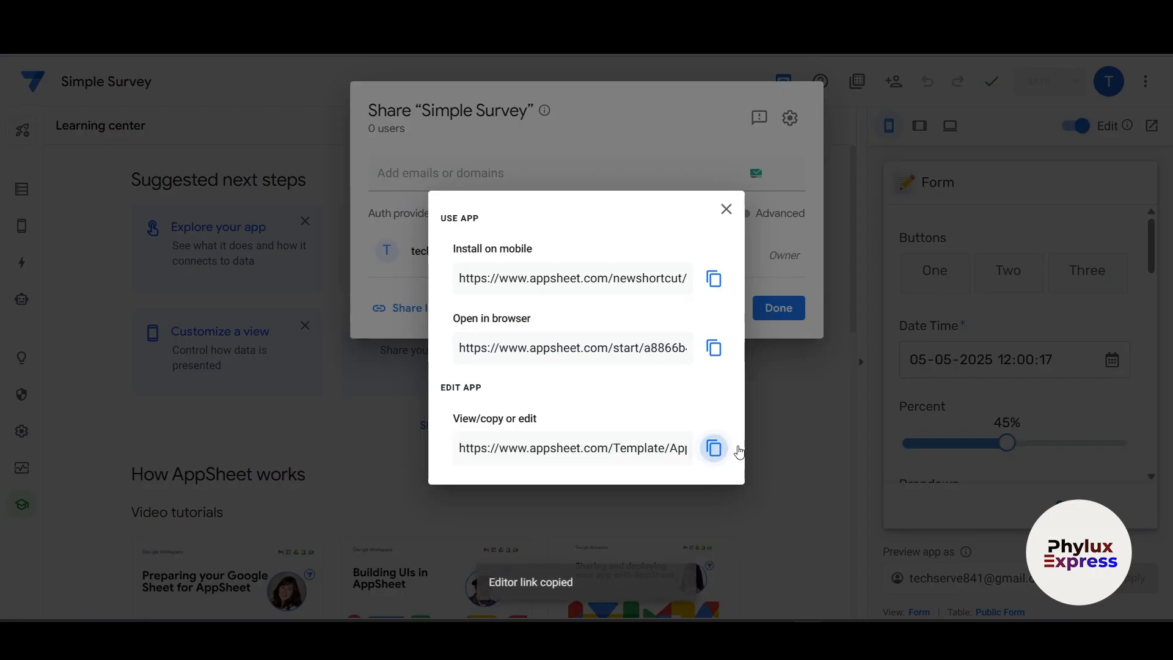
left_click(726, 209)
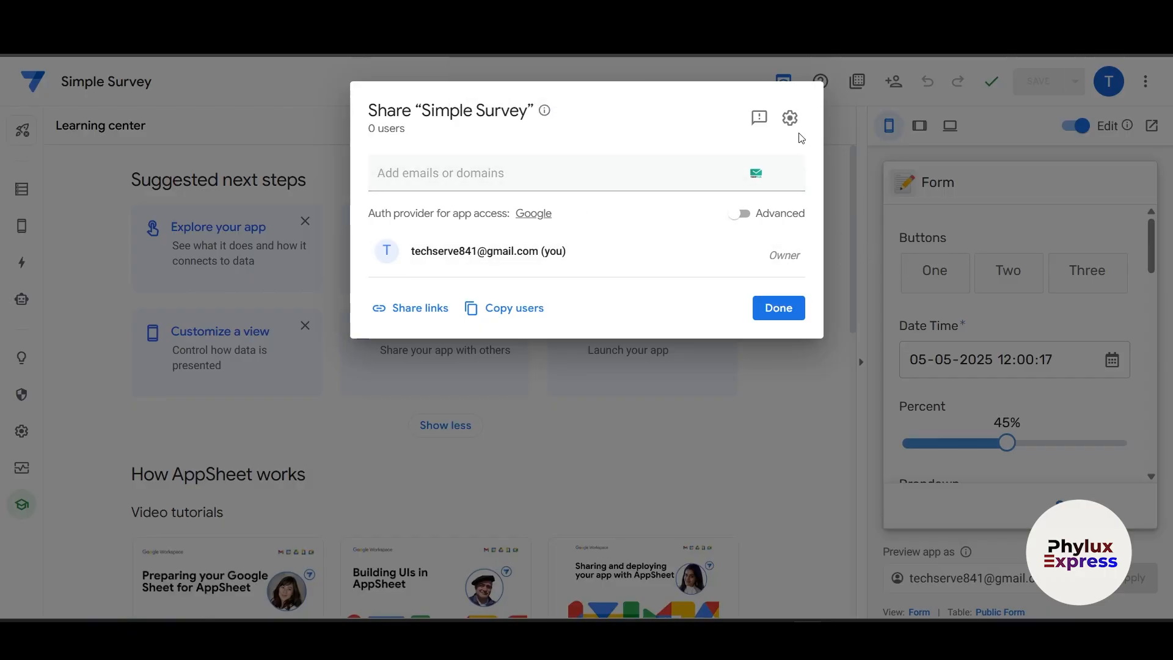
left_click(512, 356)
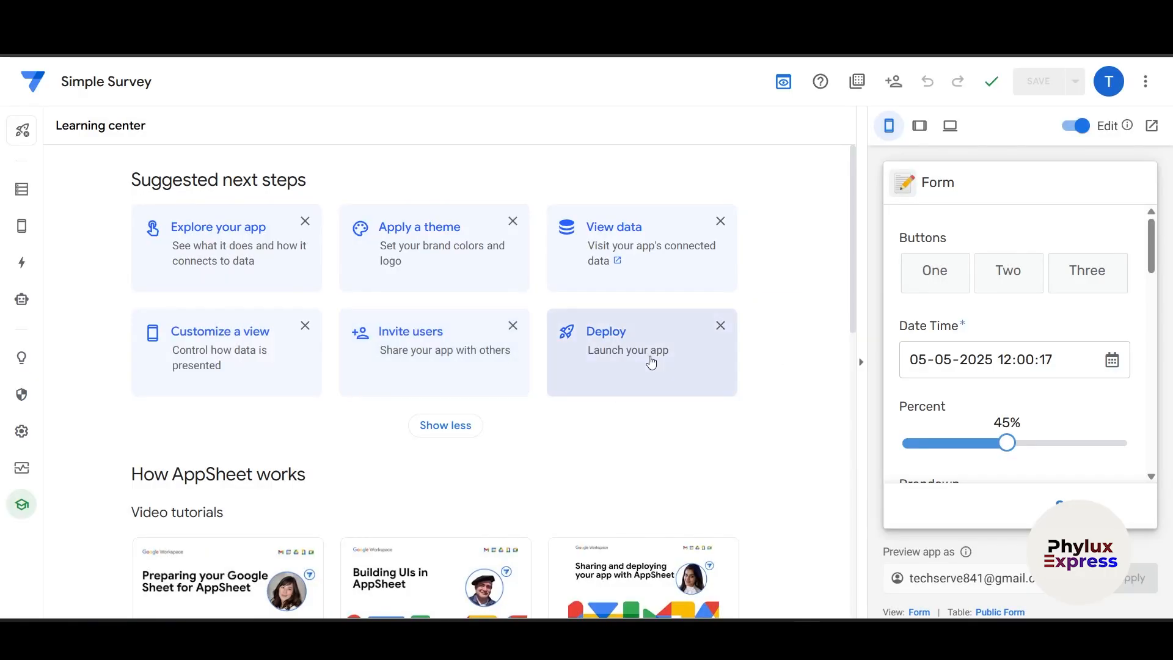
- Run the deployment check, review its errors, and move Simple Survey to deployed state anyway
left_click(651, 361)
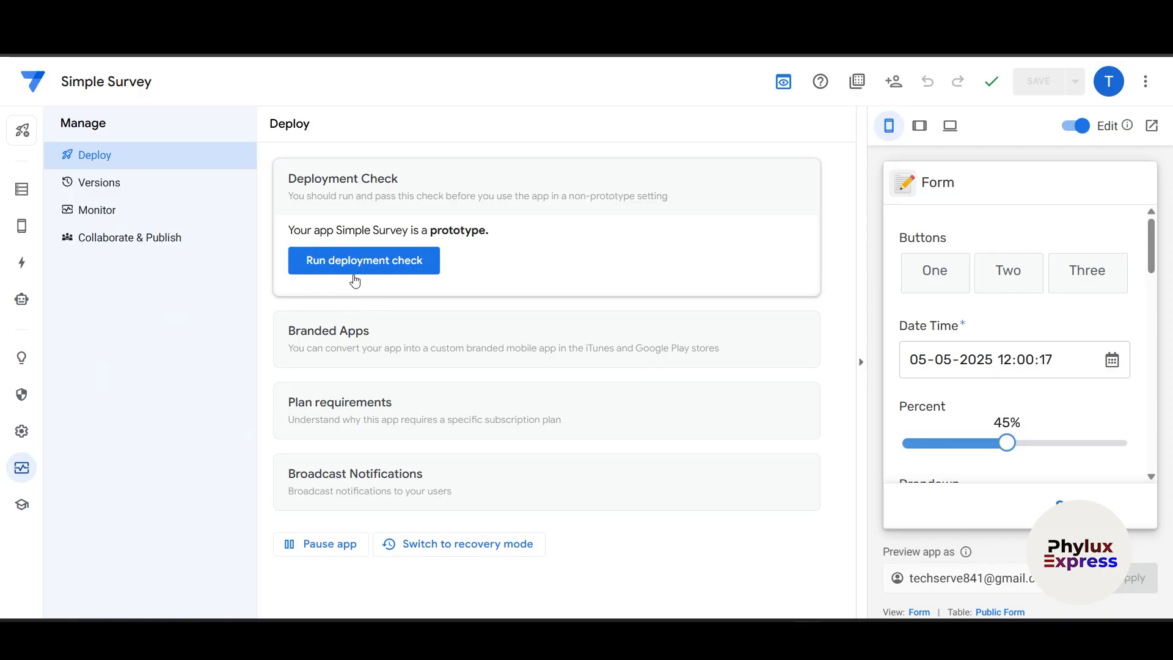
left_click(341, 269)
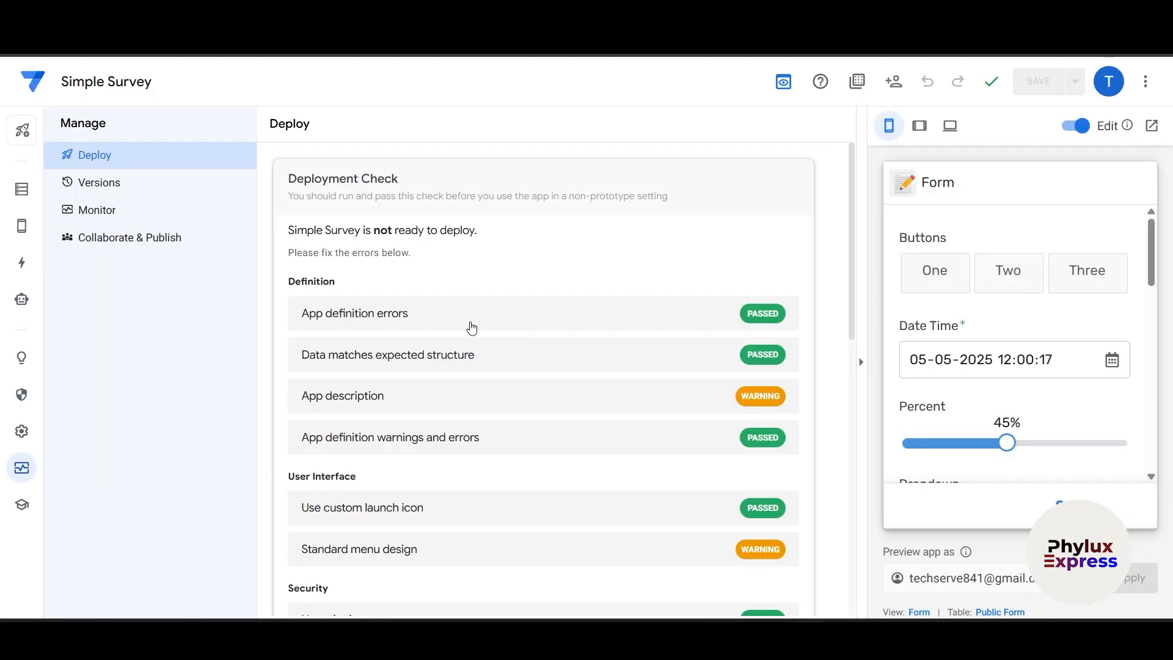
scroll(472, 328, "down", 2)
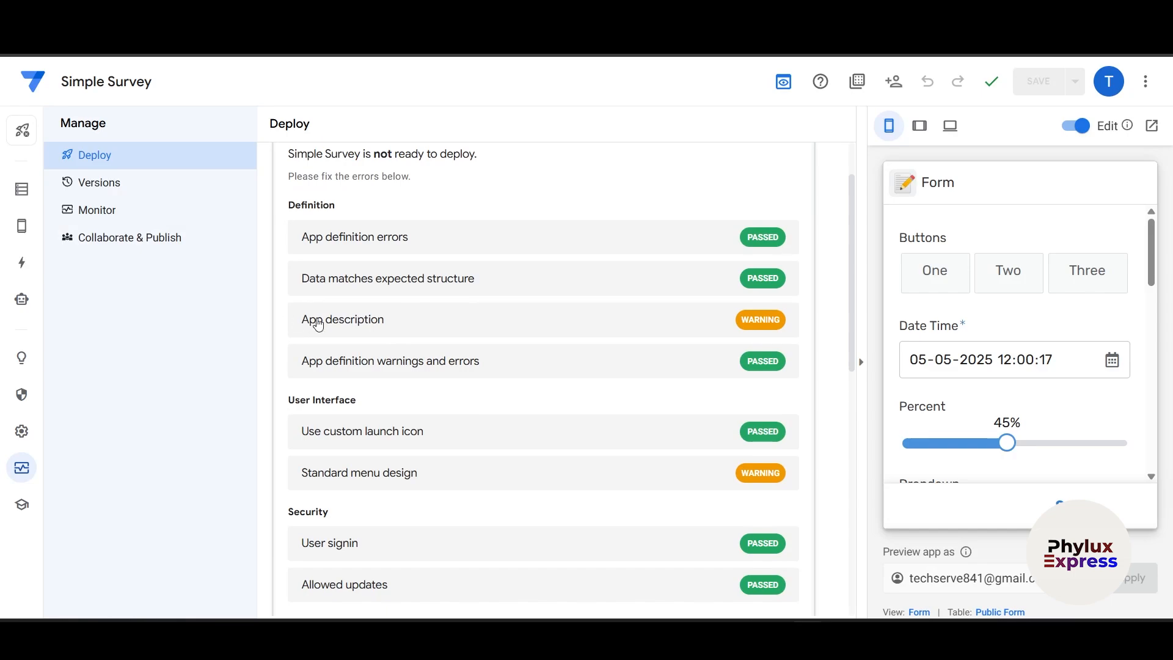
scroll(749, 374, "down", 2)
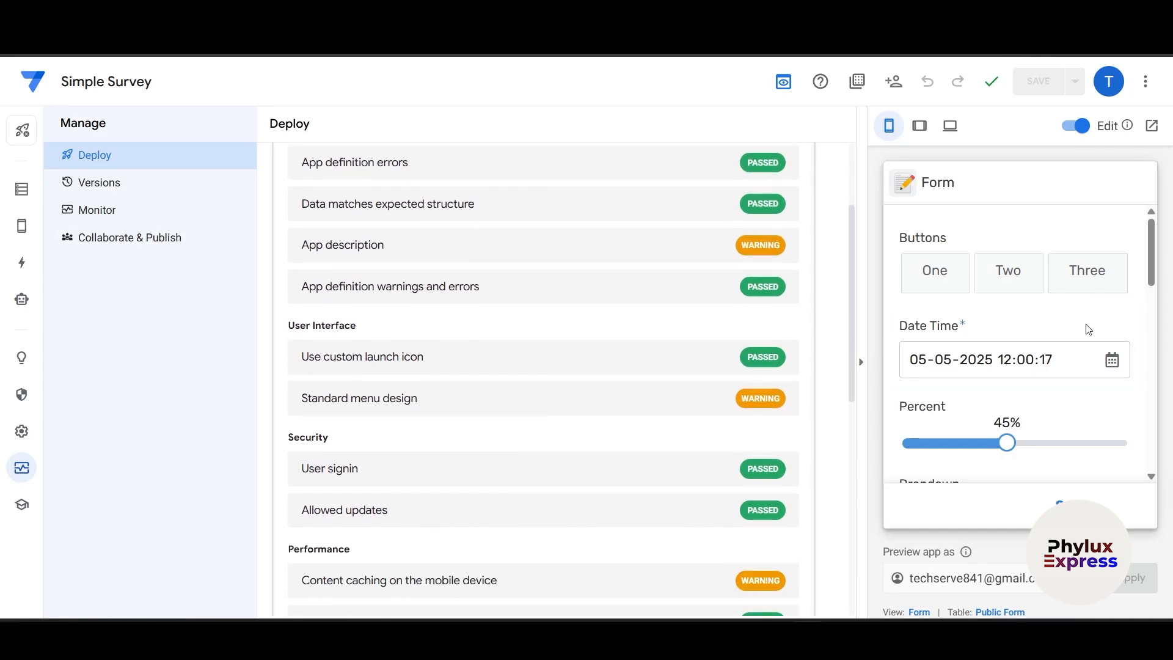
scroll(1093, 333, "down", 10)
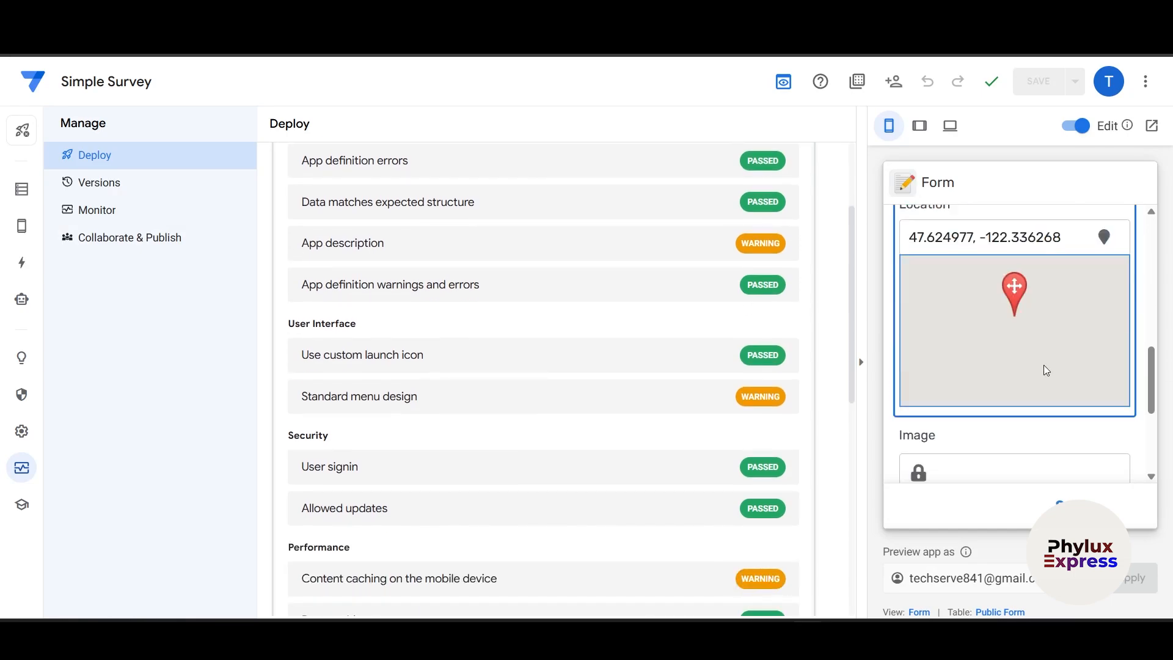
scroll(1031, 381, "up", 10)
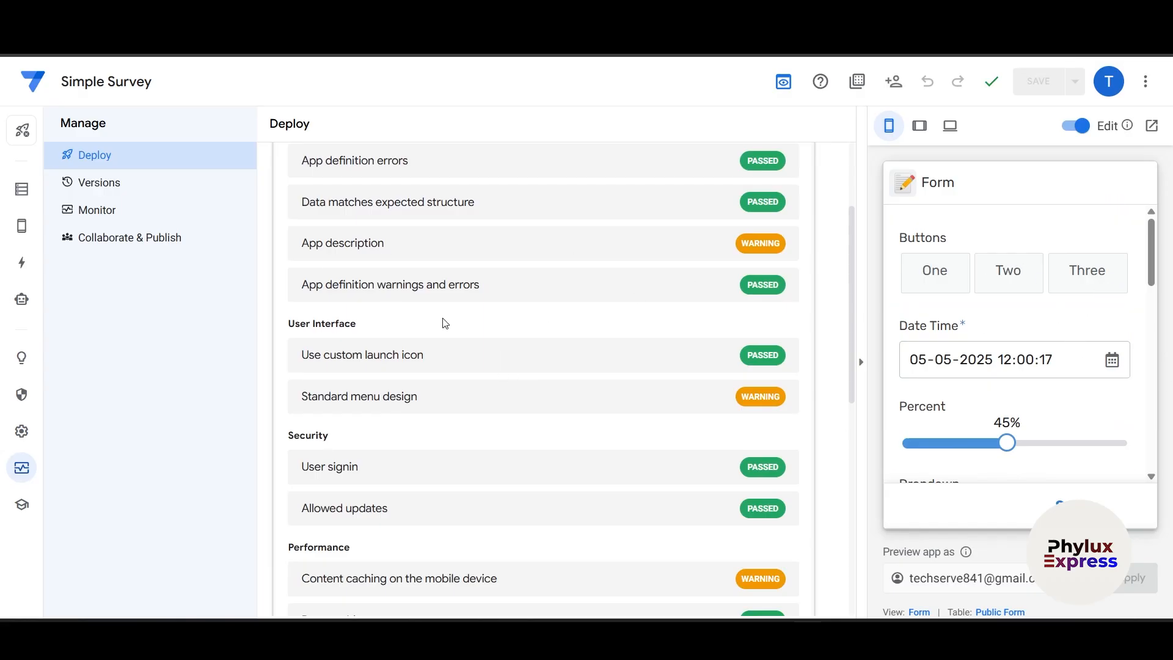
scroll(446, 323, "down", 2)
scroll(448, 323, "down", 7)
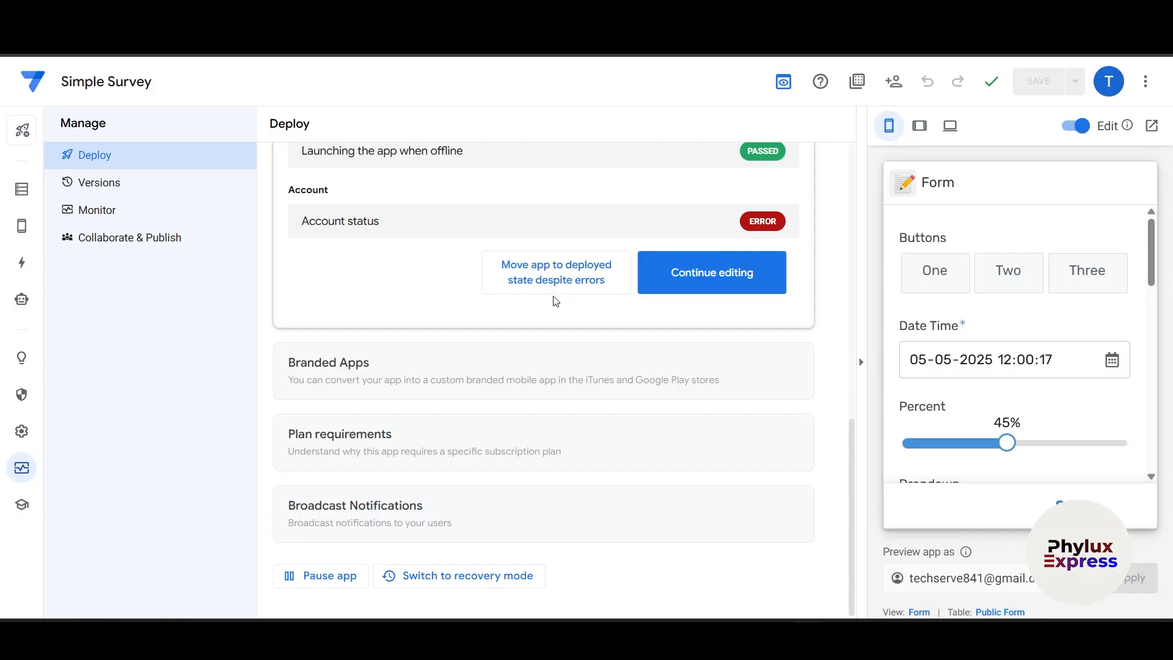
left_click(560, 277)
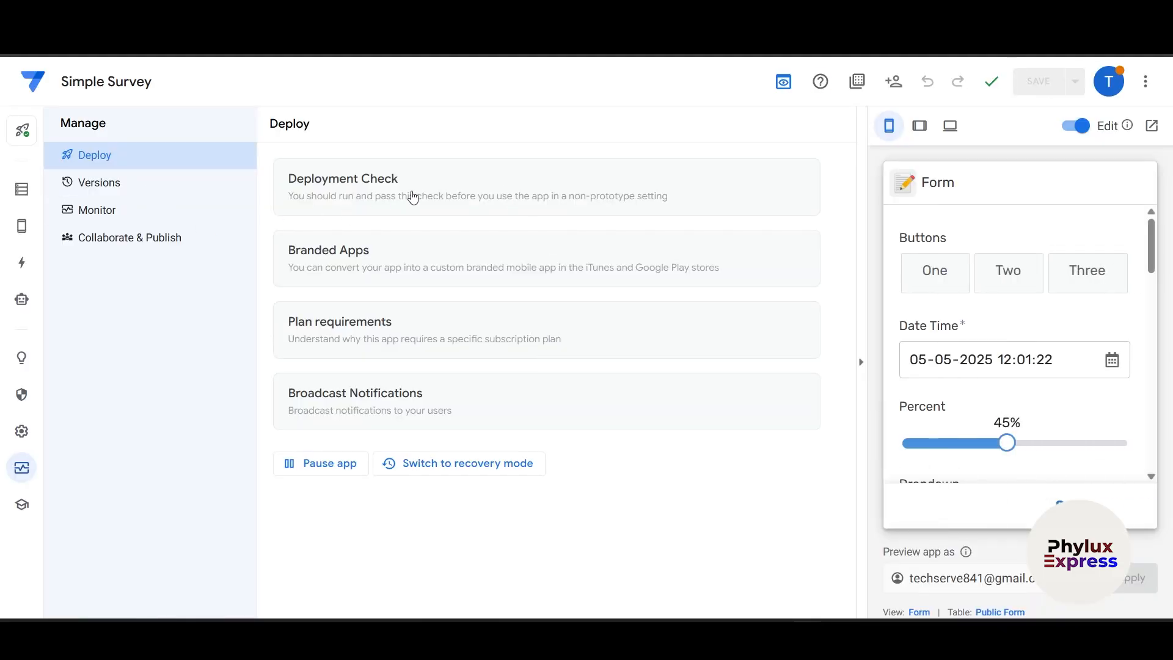
- Expand the Deployment Check, Branded Apps, Plan requirements and Broadcast Notifications sections
left_click(413, 195)
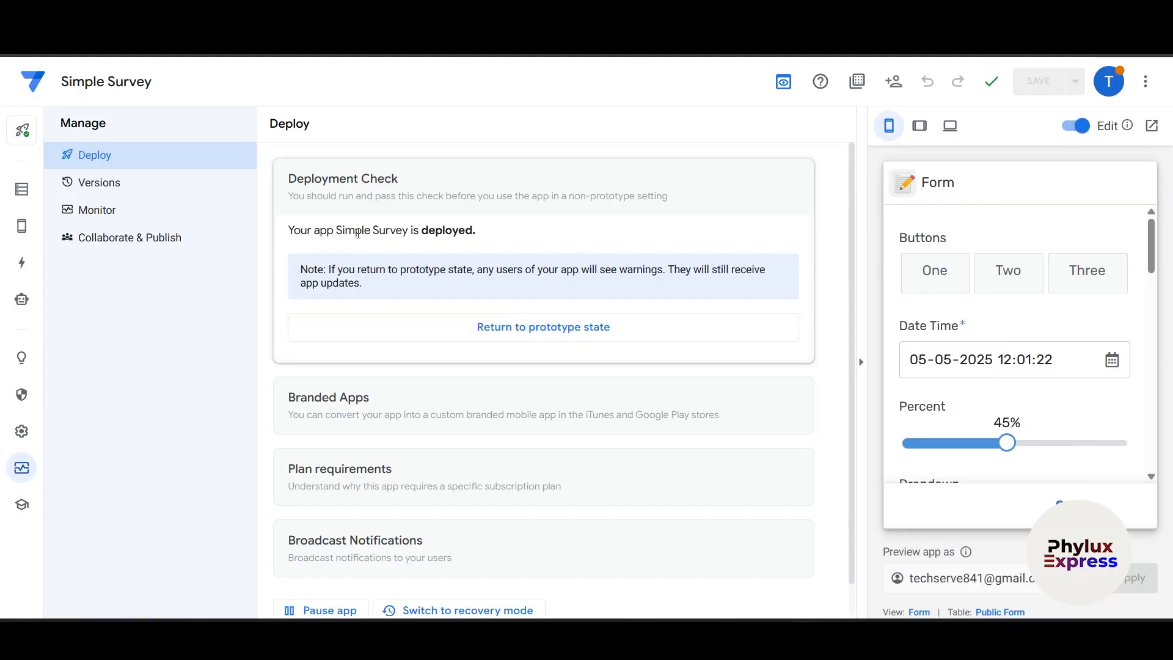
scroll(537, 275, "down", 1)
left_click(446, 393)
scroll(464, 422, "down", 2)
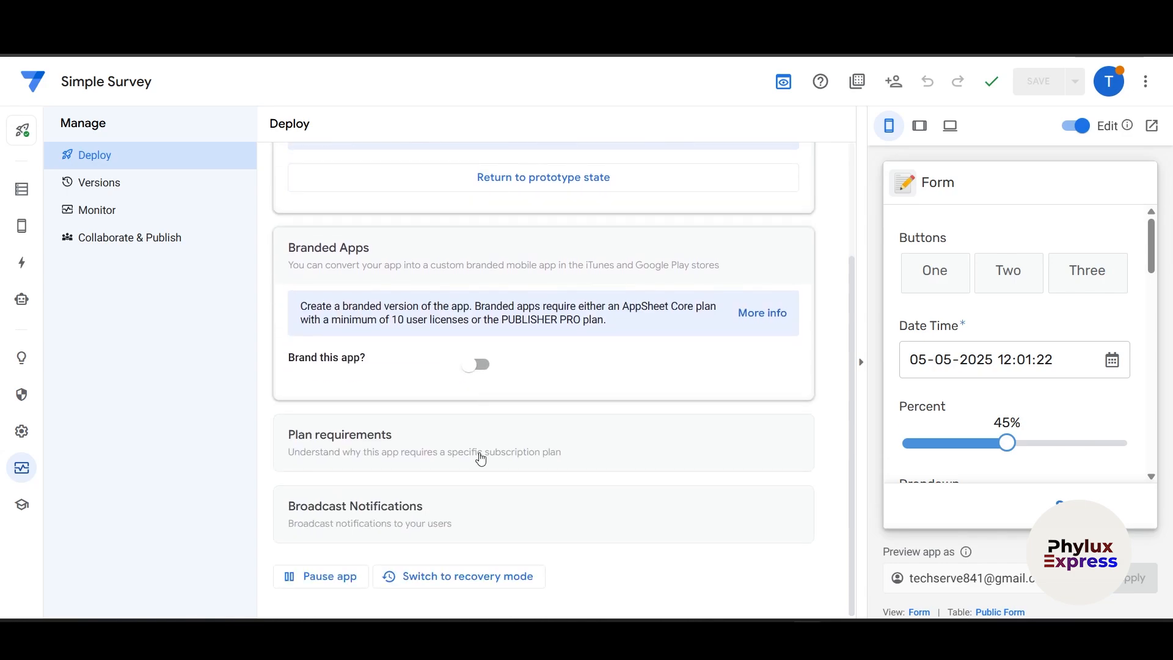
left_click(469, 452)
scroll(468, 453, "down", 1)
left_click(440, 525)
- Click into the empty notification Title and Body fields
scroll(525, 507, "down", 3)
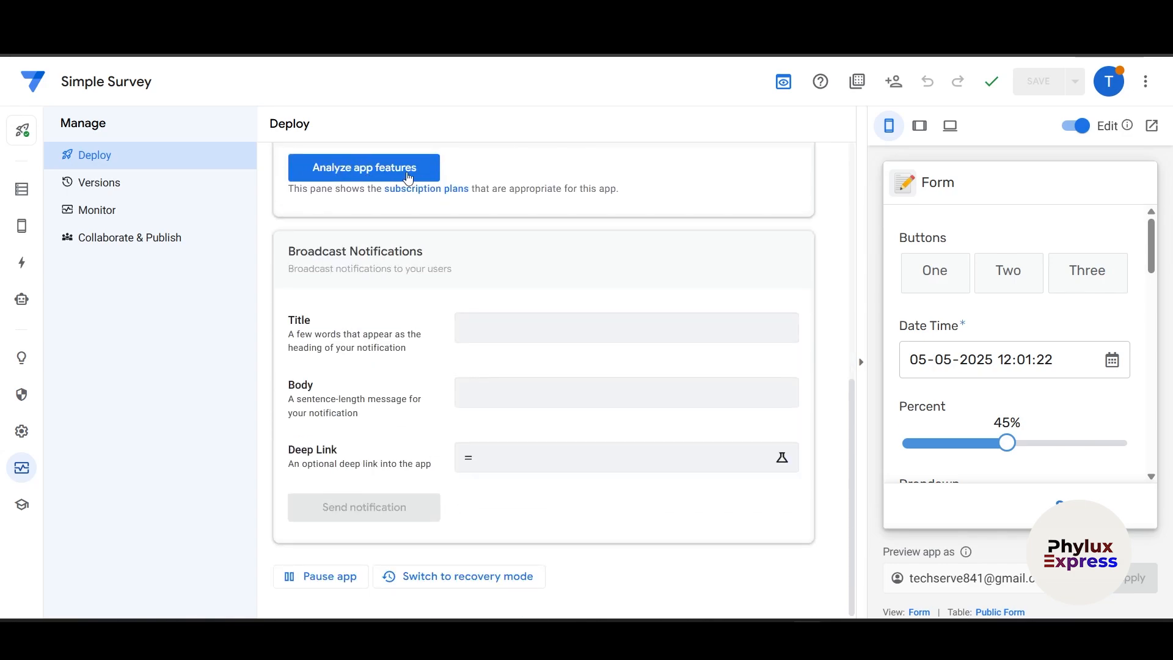
left_click(526, 332)
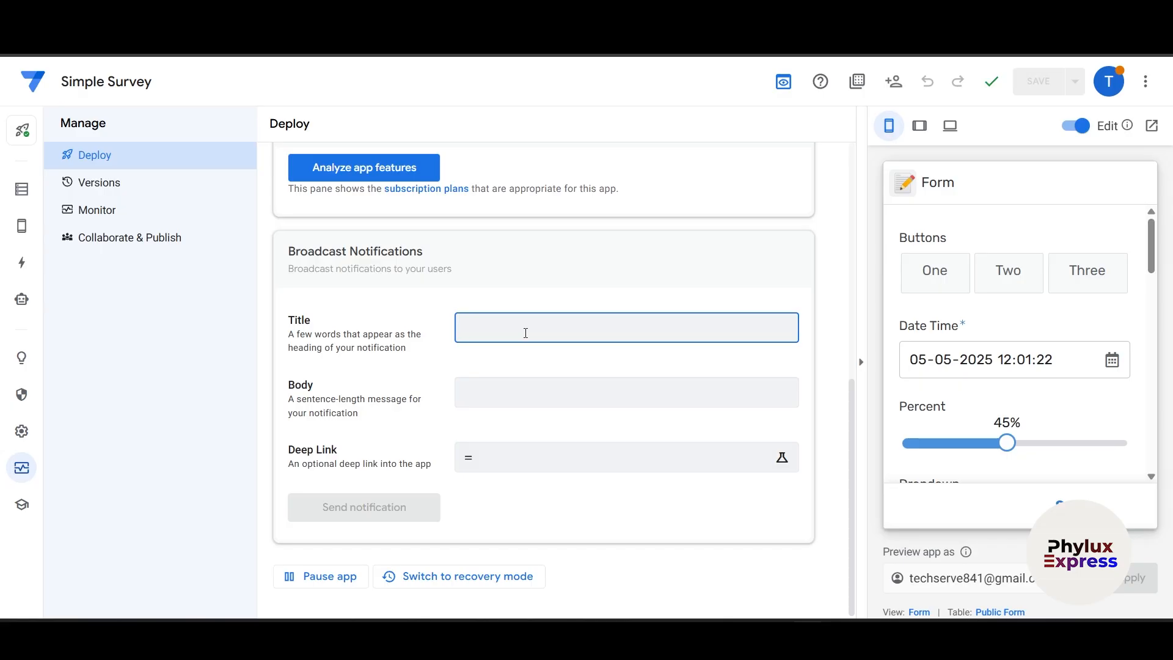
left_click(480, 394)
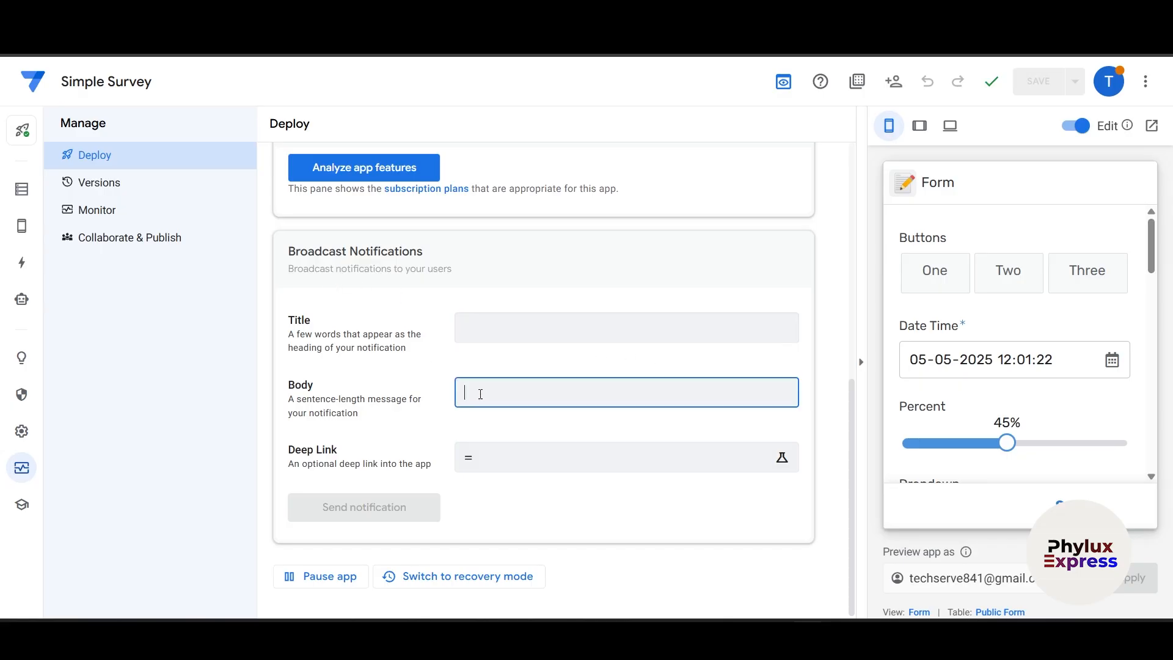